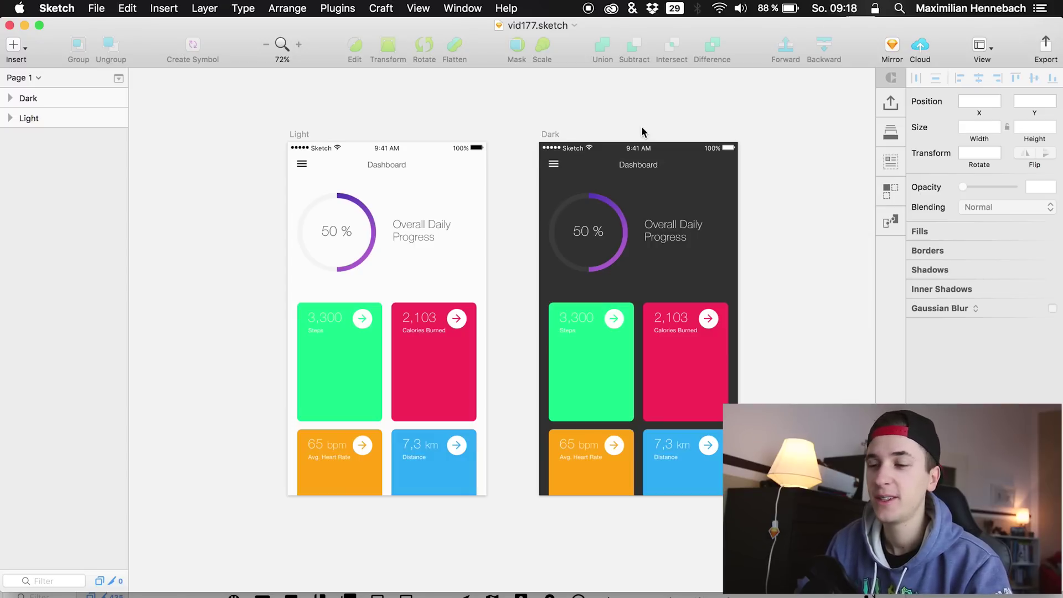
# - Duplicate the Dark dashboard artboard and move its Status Bar layer to the top
pyautogui.hscroll(5, 642, 131)
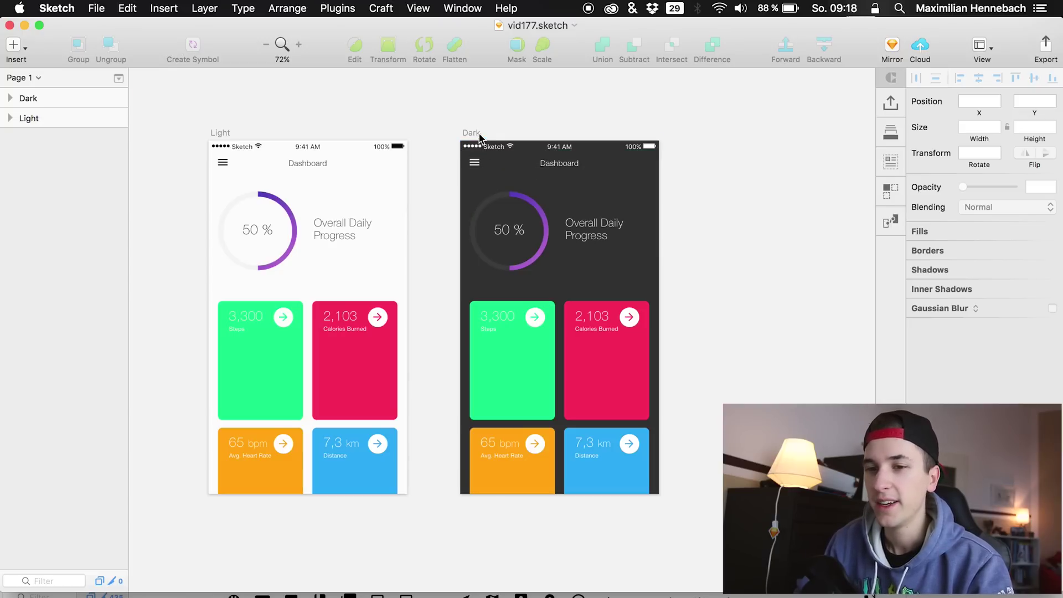
pyautogui.click(93, 100)
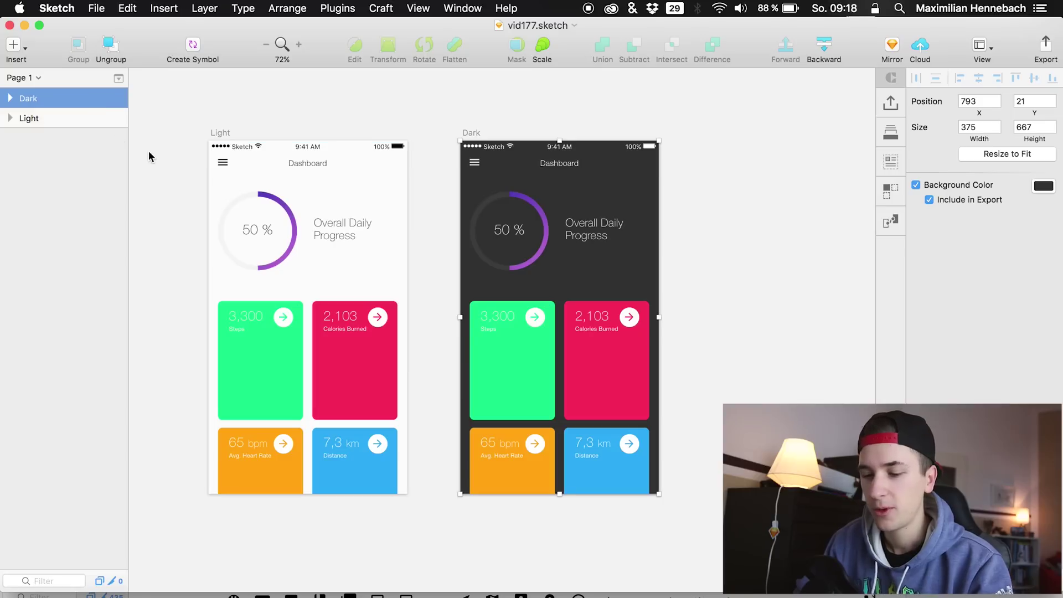
pyautogui.press('super+d')
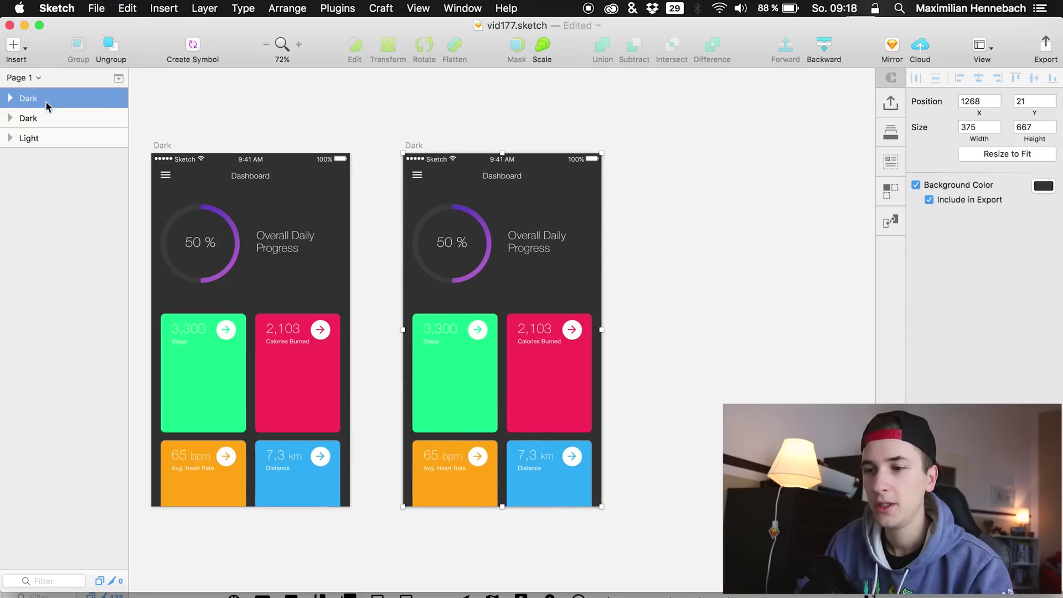
pyautogui.hscroll(-5, 320, 190)
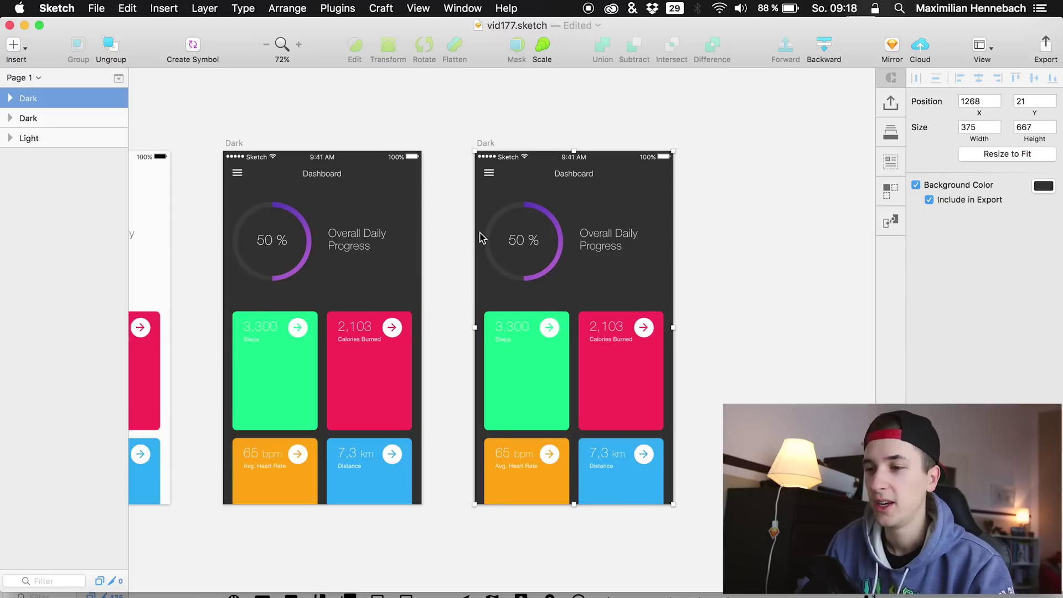
pyautogui.click(8, 98)
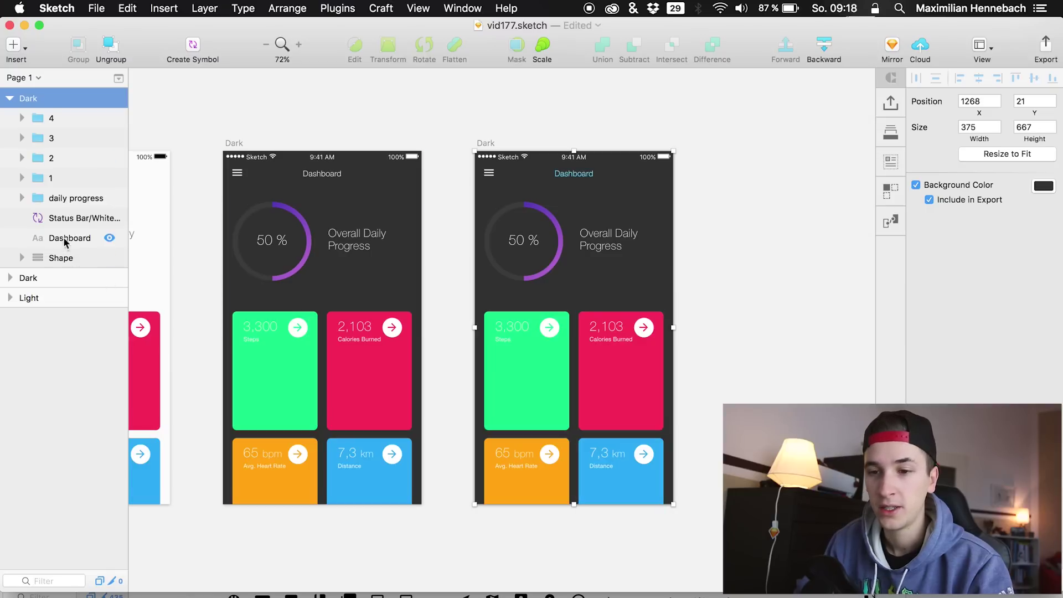
pyautogui.click(109, 218)
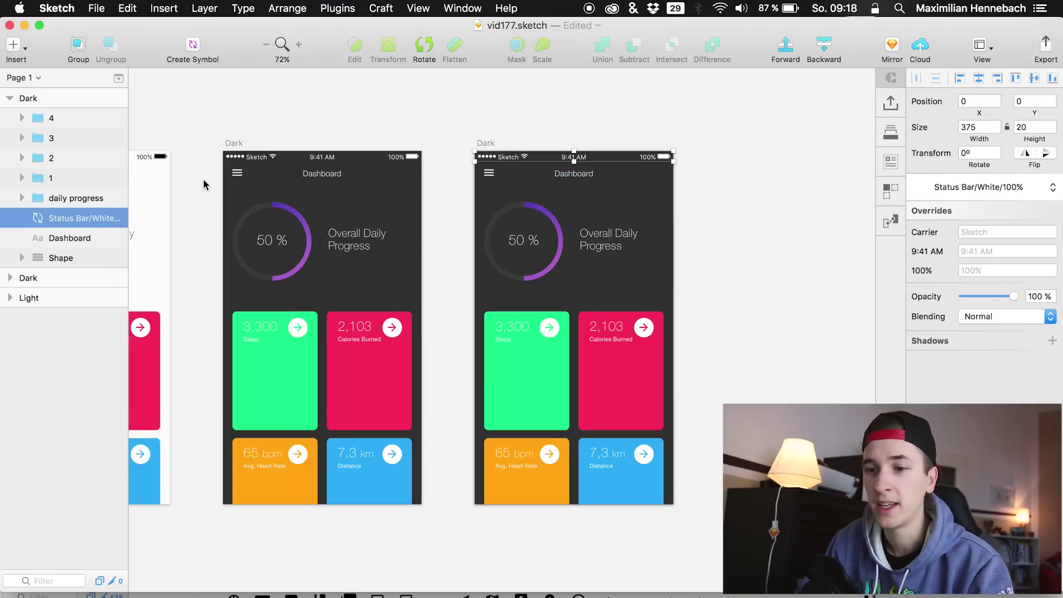
pyautogui.moveTo(80, 228); pyautogui.dragTo(51, 116)
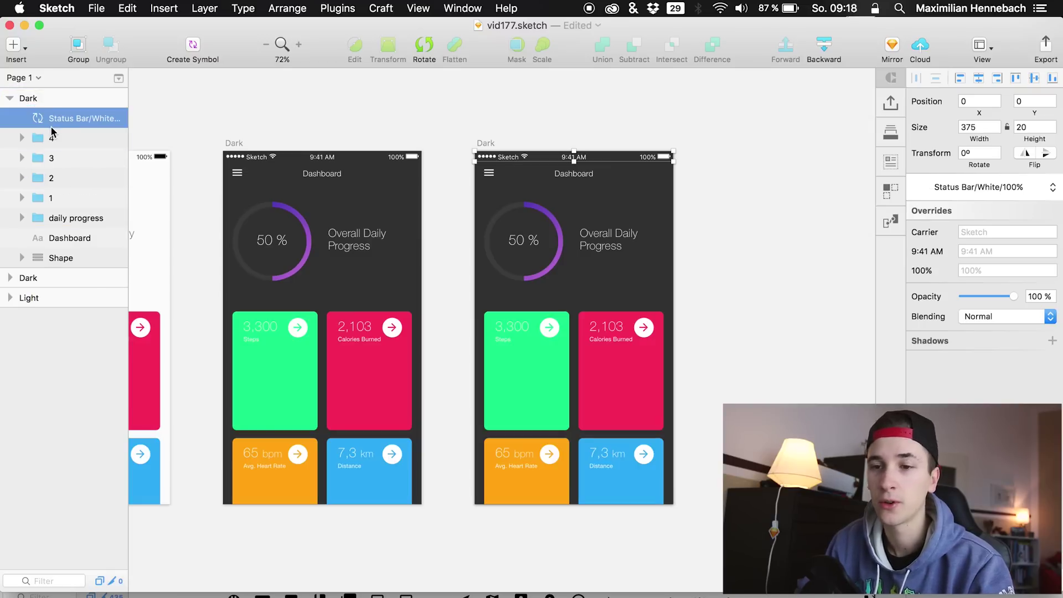
# - Group the layers from layer 4 down to Shape and name the group 'content'
pyautogui.click(48, 140)
pyautogui.keyDown('shift'); pyautogui.click(56, 257); pyautogui.keyUp('shift')
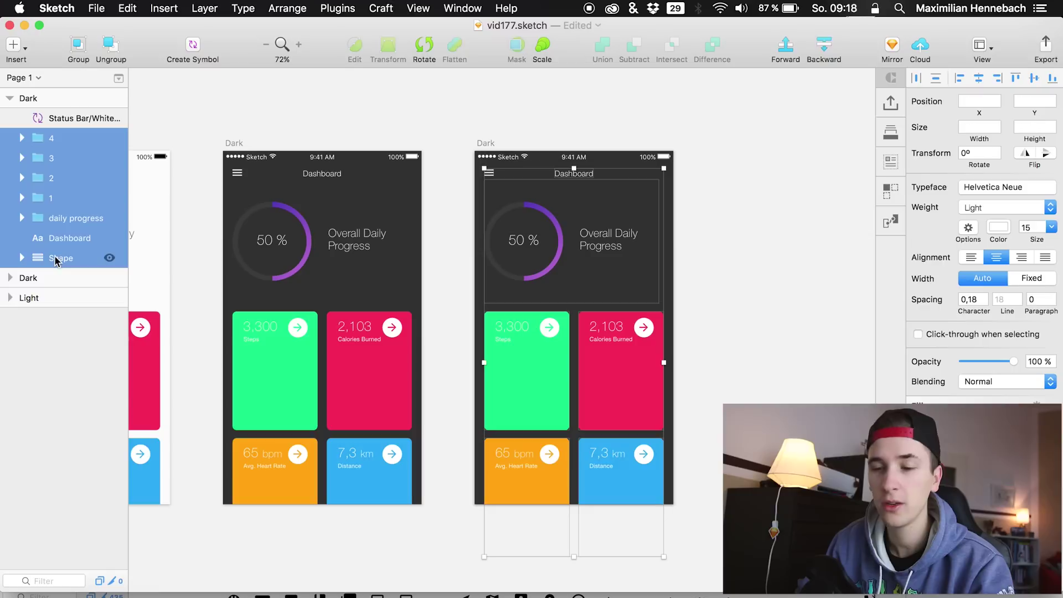
pyautogui.press('super+g')
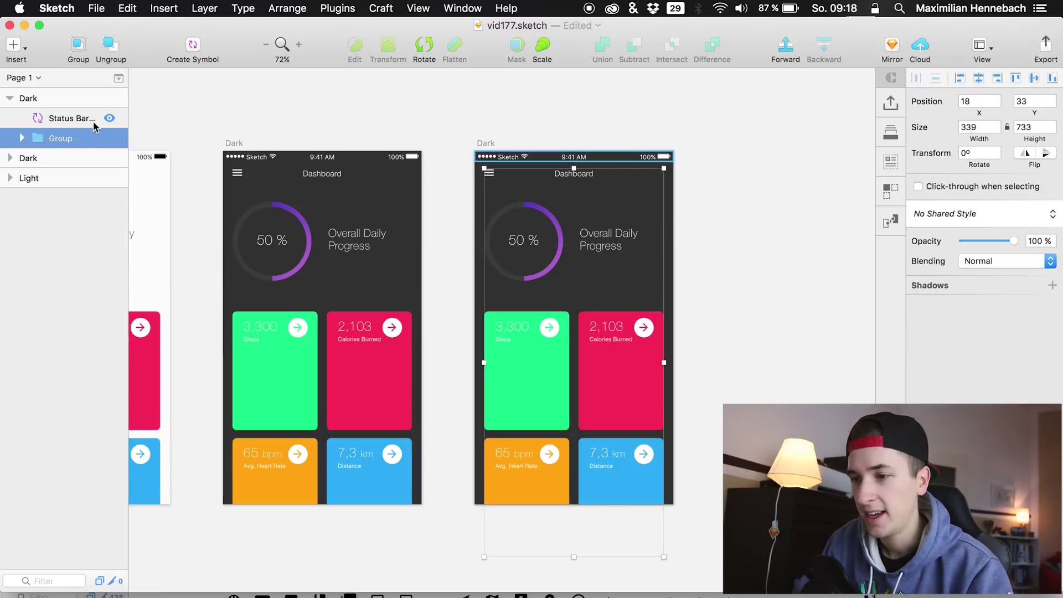
pyautogui.doubleClick(57, 140)
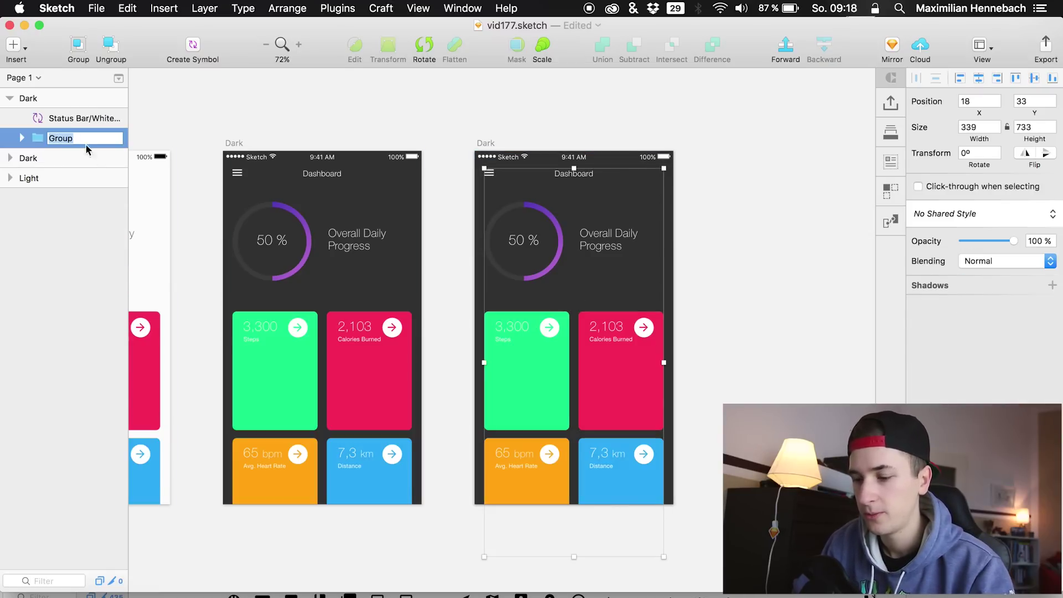
pyautogui.write('content')
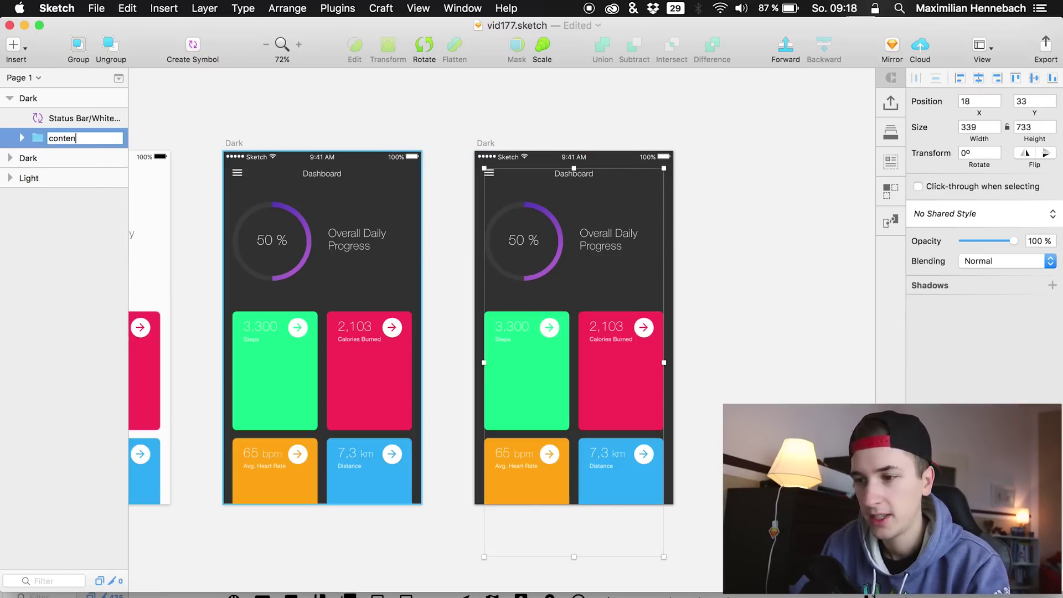
pyautogui.press('Return')
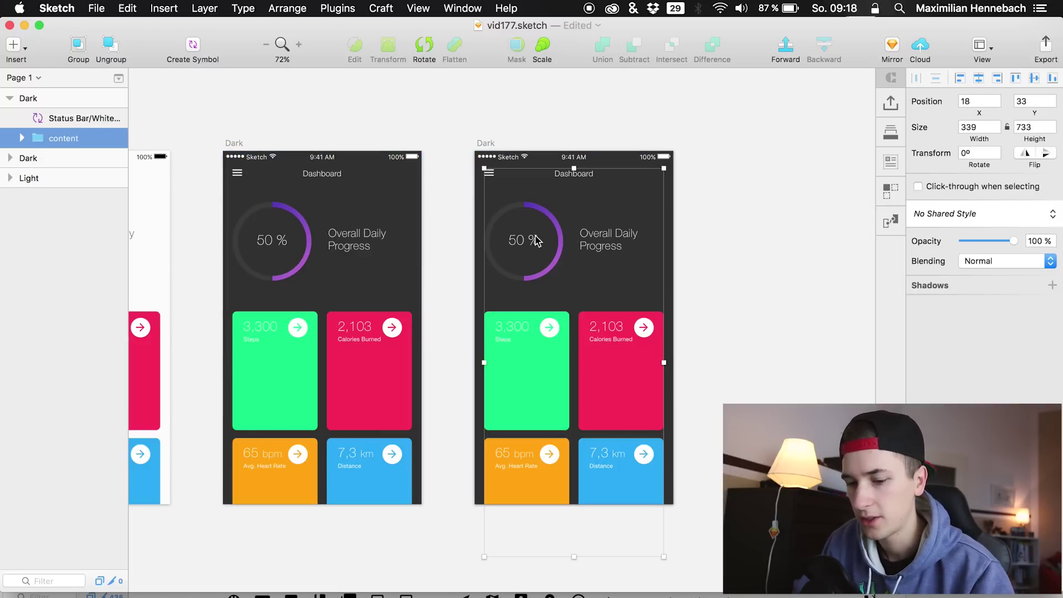
# - Slide the content group right, mostly off the artboard
pyautogui.moveTo(535, 239); pyautogui.dragTo(701, 232)
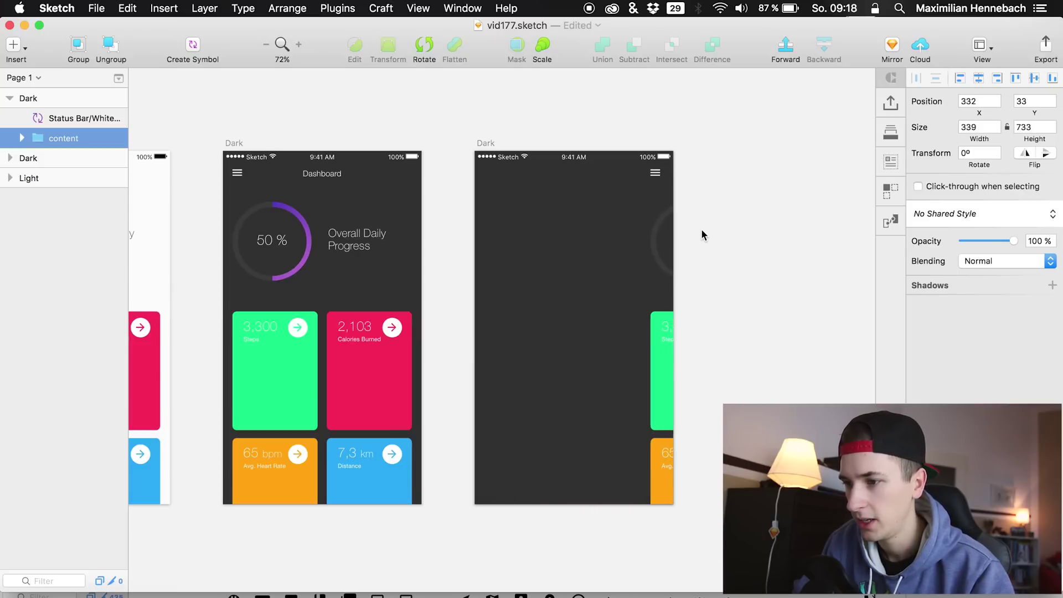
pyautogui.press('Left')
pyautogui.press('Left')
pyautogui.press('Left')
pyautogui.press('Left')
pyautogui.press('Left')
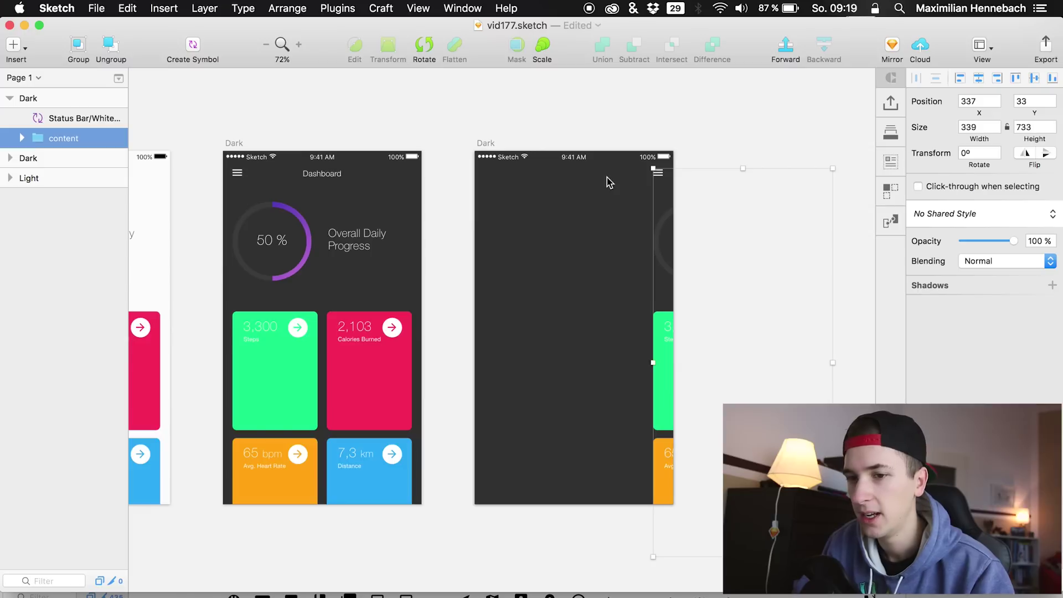
pyautogui.click(74, 123)
pyautogui.click(65, 138)
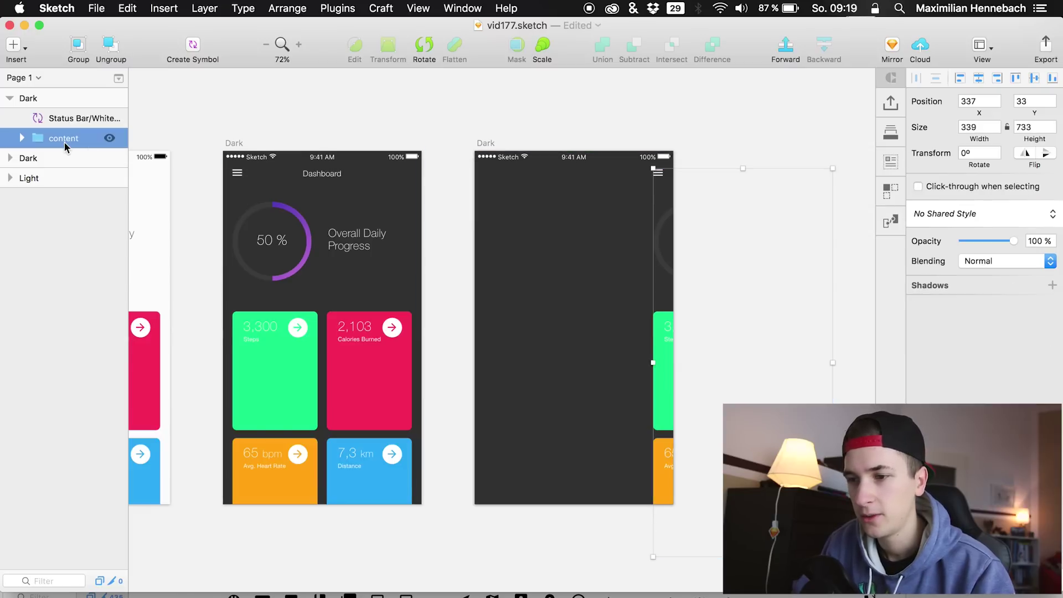
pyautogui.click(64, 118)
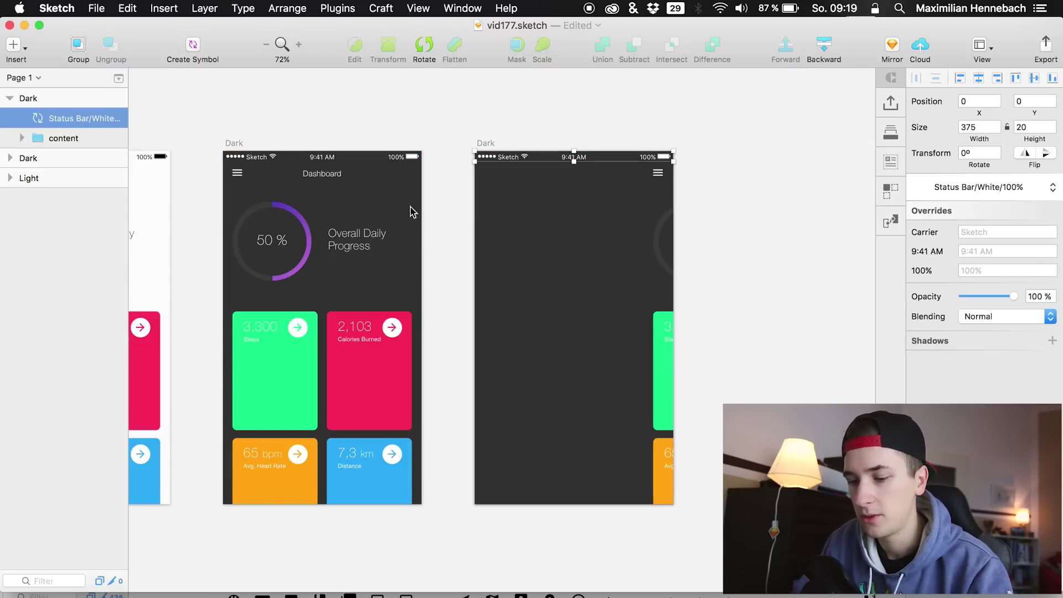
# - Draw a borderless 317×667 rectangle filled 1E1E1E beneath the status bar
pyautogui.press('r')
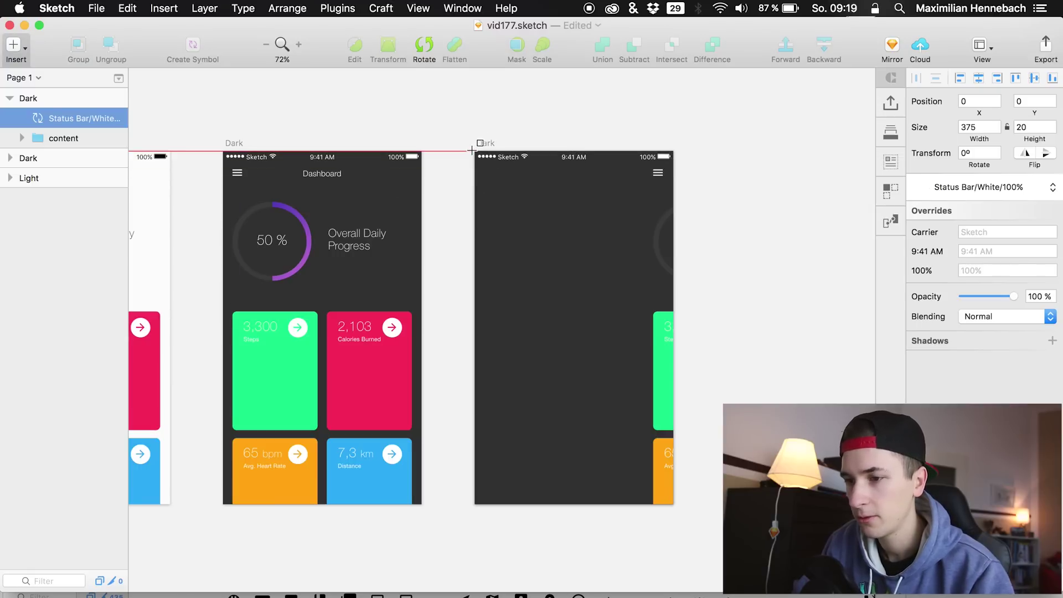
pyautogui.moveTo(474, 150); pyautogui.dragTo(642, 503)
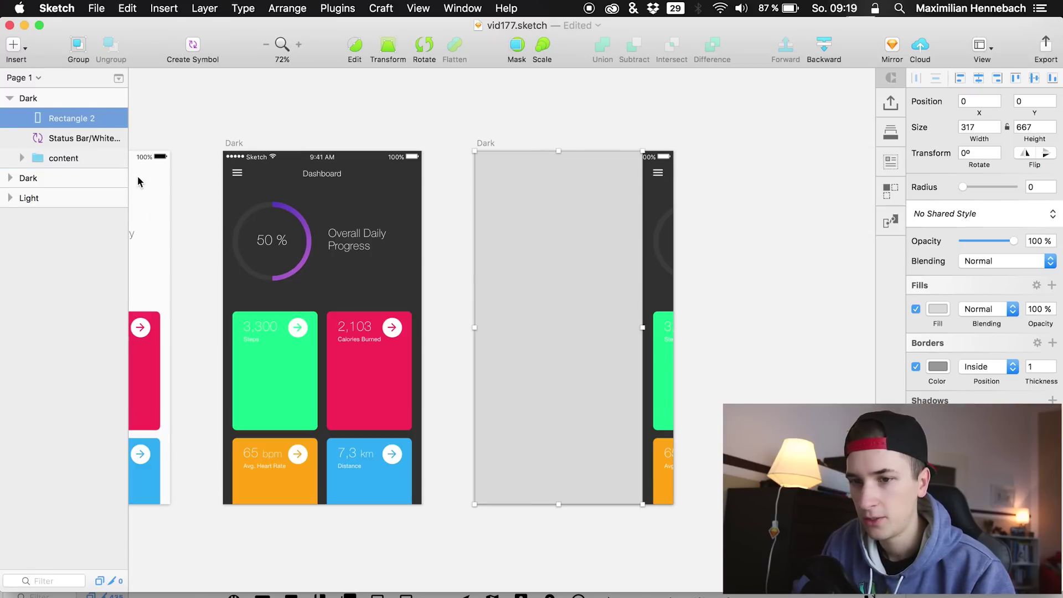
pyautogui.press('super+bracketleft')
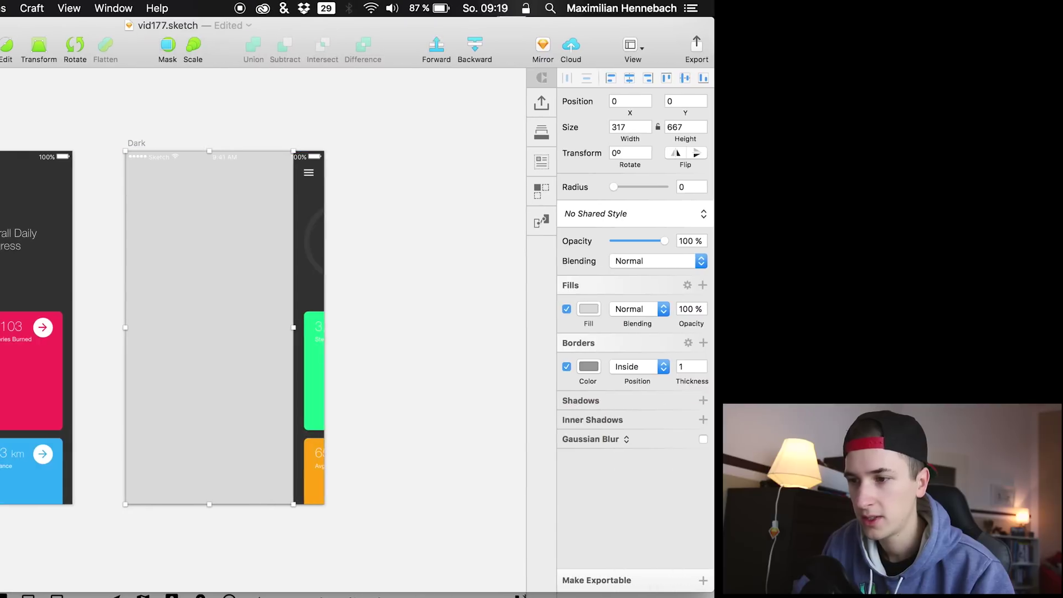
pyautogui.click(563, 366)
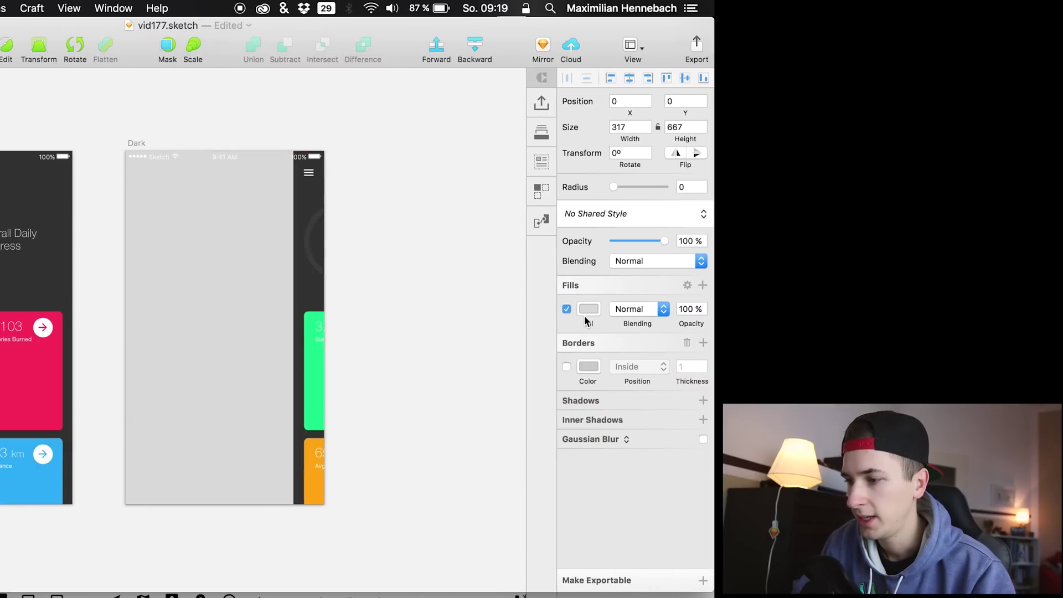
pyautogui.click(589, 309)
pyautogui.moveTo(580, 361); pyautogui.dragTo(498, 451)
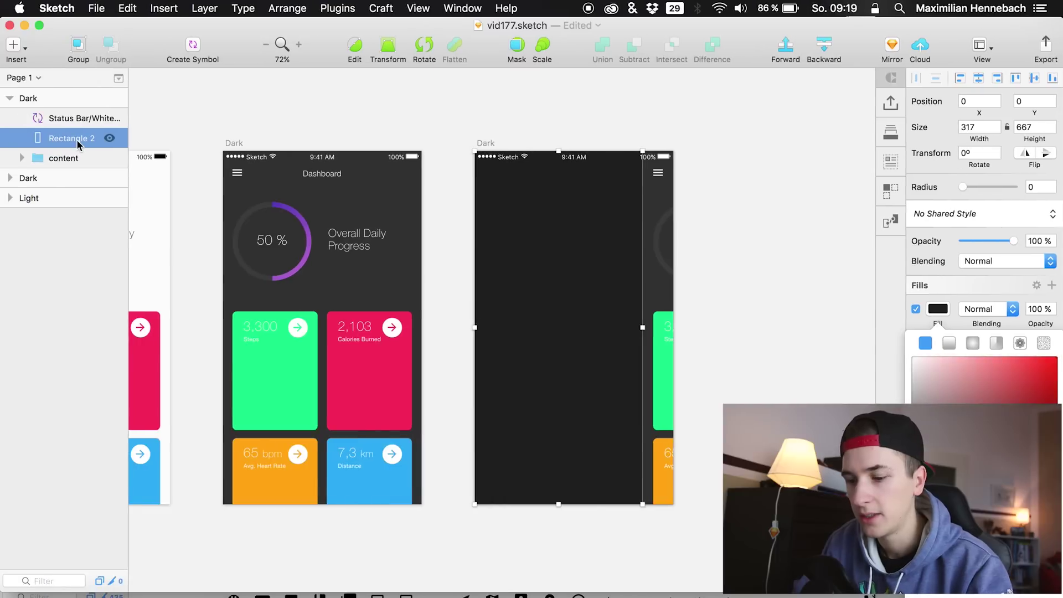
# - Wrap the dark rectangle in a new group named 'menu'
pyautogui.press('super+g')
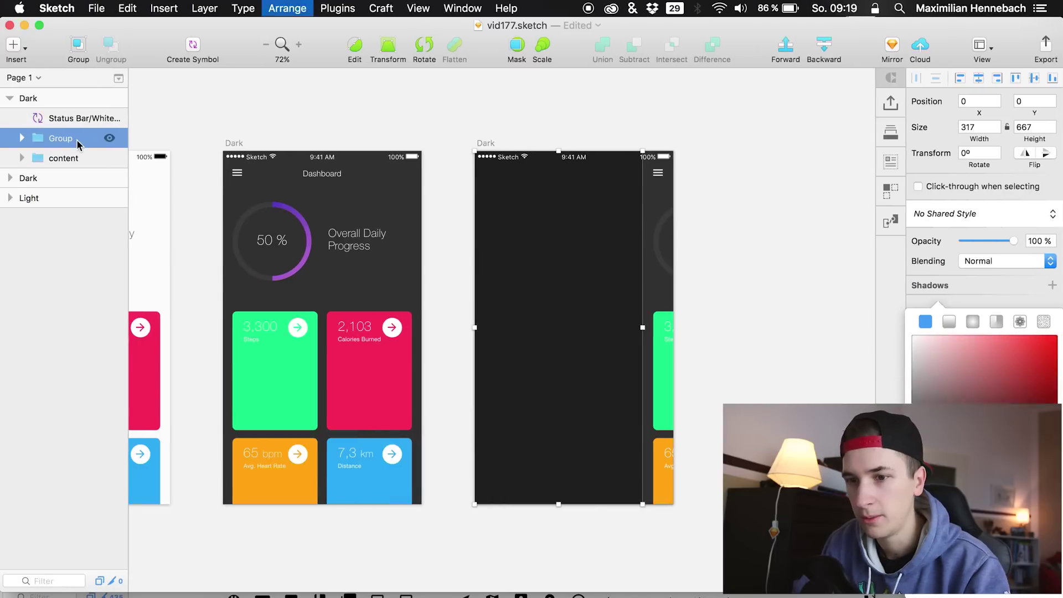
pyautogui.doubleClick(77, 138)
pyautogui.write('menu')
pyautogui.press('Return')
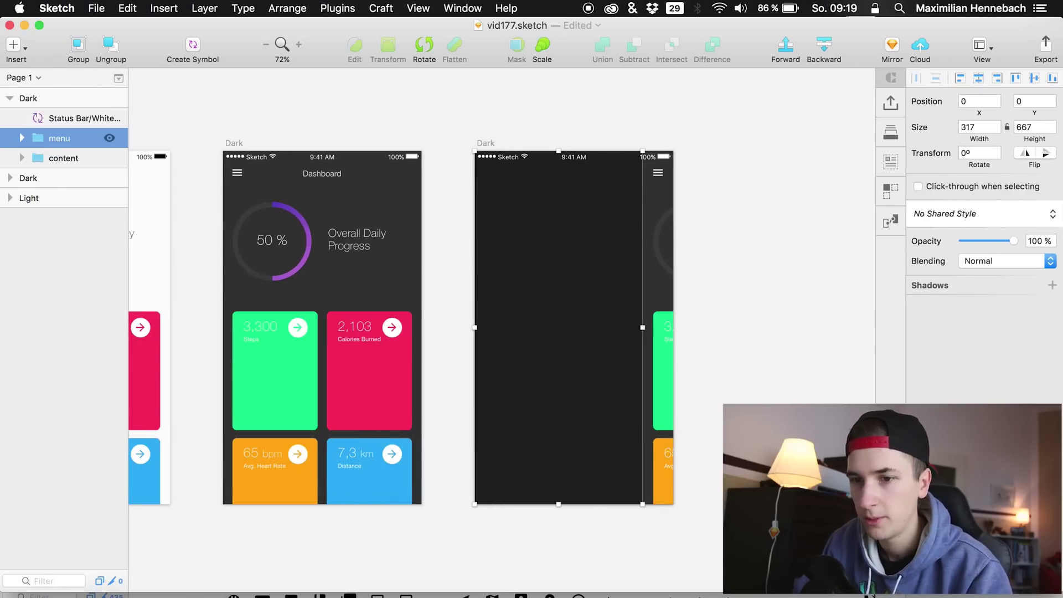
# - Rename the rectangle inside the menu group to 'BG'
pyautogui.click(22, 138)
pyautogui.doubleClick(72, 159)
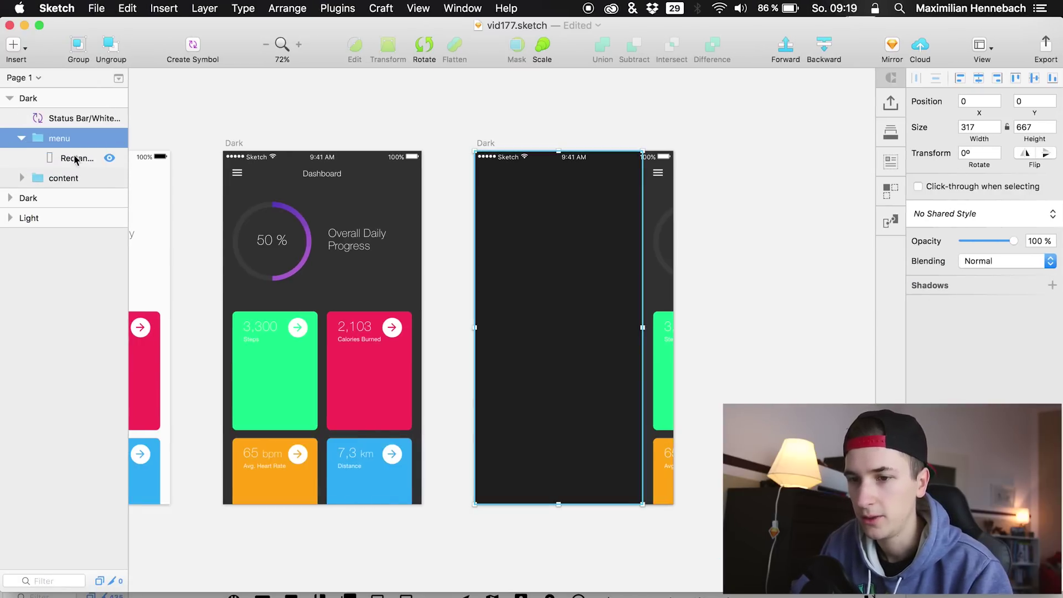
pyautogui.write('BG')
pyautogui.press('Return')
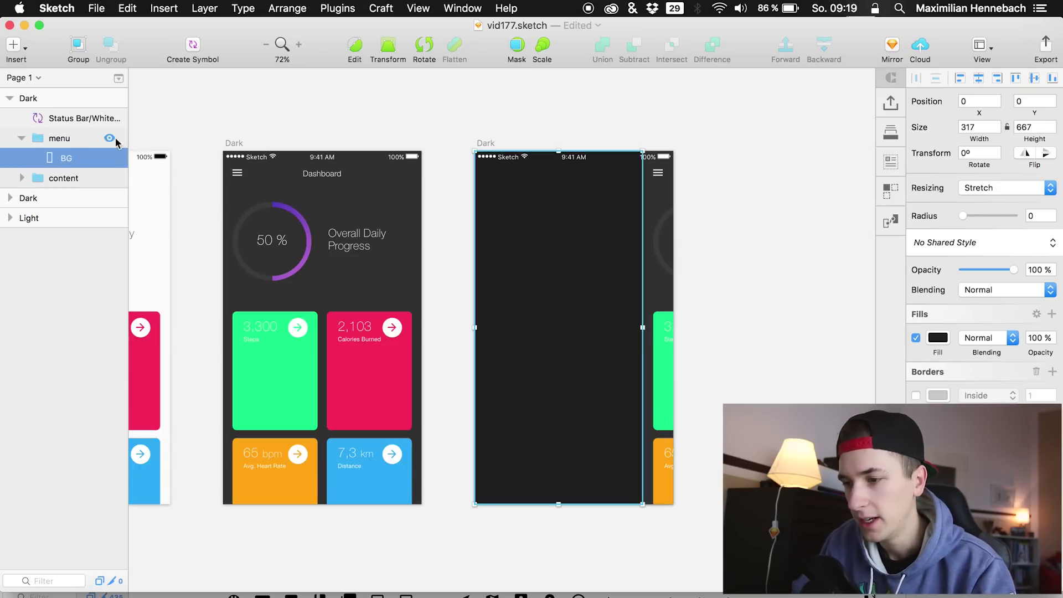
pyautogui.click(83, 138)
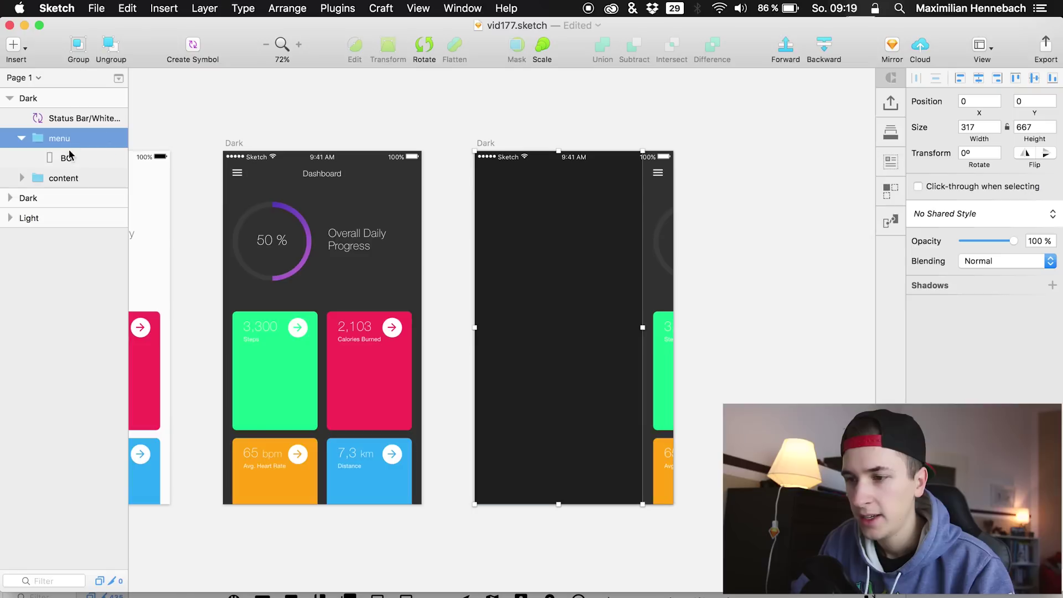
pyautogui.click(83, 158)
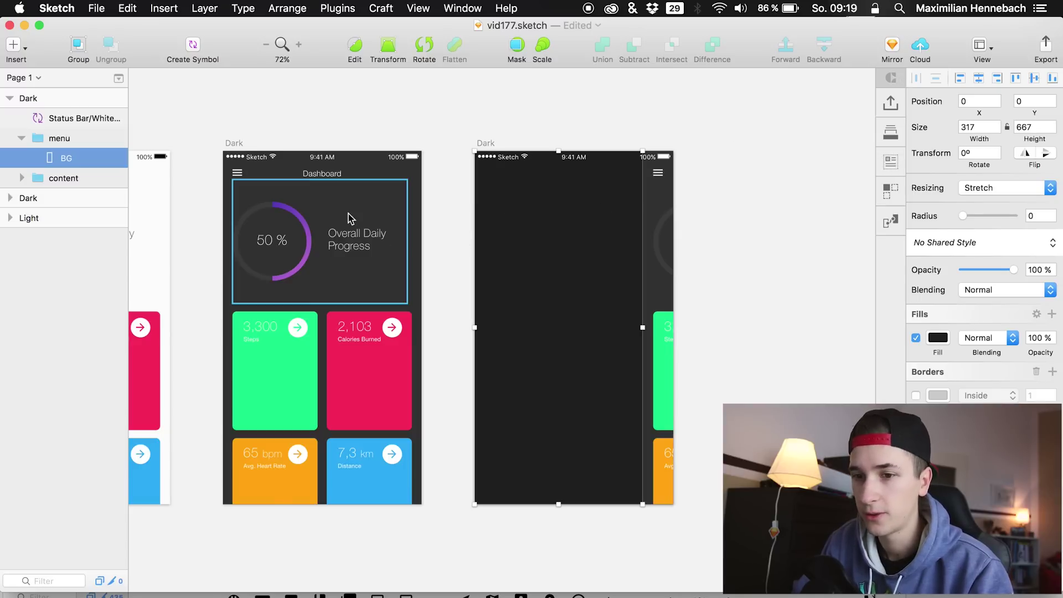
# - Draw a borderless 132×132 light grey circle centred near the top of the panel
pyautogui.press('o')
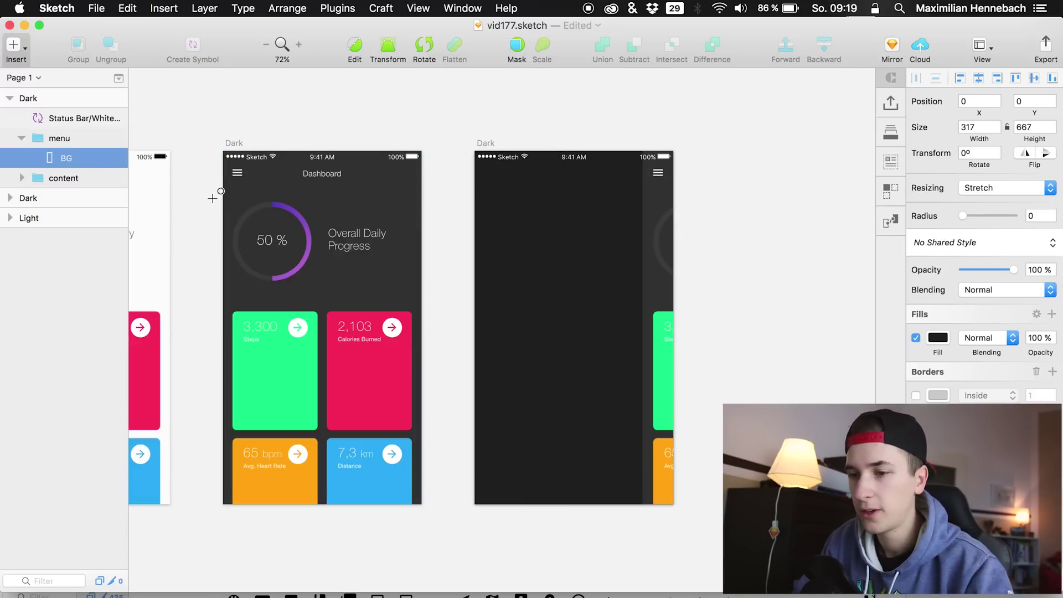
pyautogui.moveTo(529, 191); pyautogui.dragTo(598, 268)
pyautogui.moveTo(574, 231)
pyautogui.mouseDown()
pyautogui.moveTo(563, 237)
pyautogui.moveTo(574, 228)
pyautogui.moveTo(574, 238)
pyautogui.mouseUp()
pyautogui.click(915, 369)
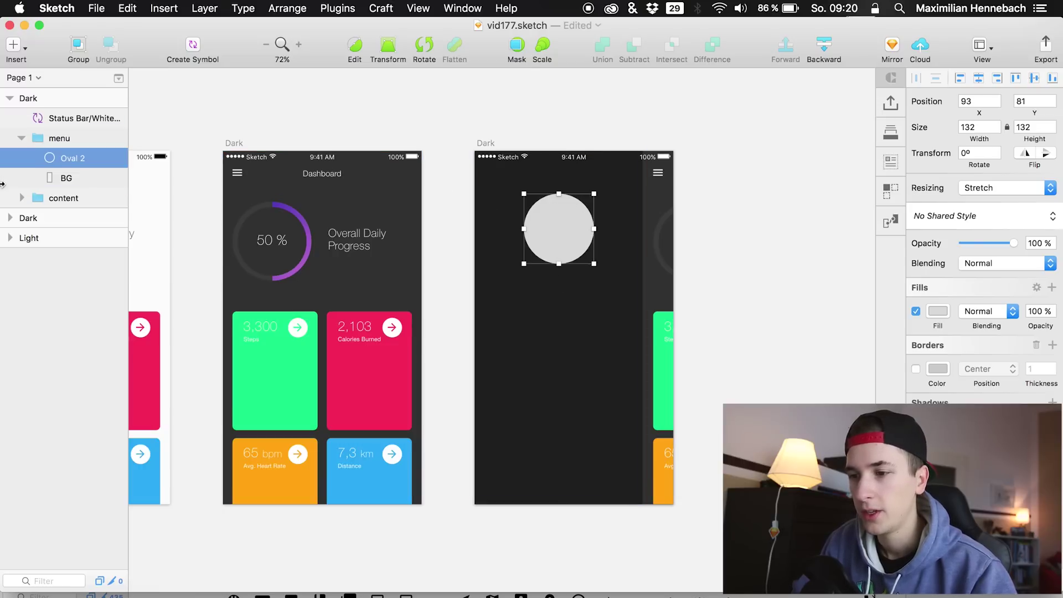
# - Fill the circle with an Unsplash Portrait photo using Craft's Photos panel
pyautogui.click(891, 161)
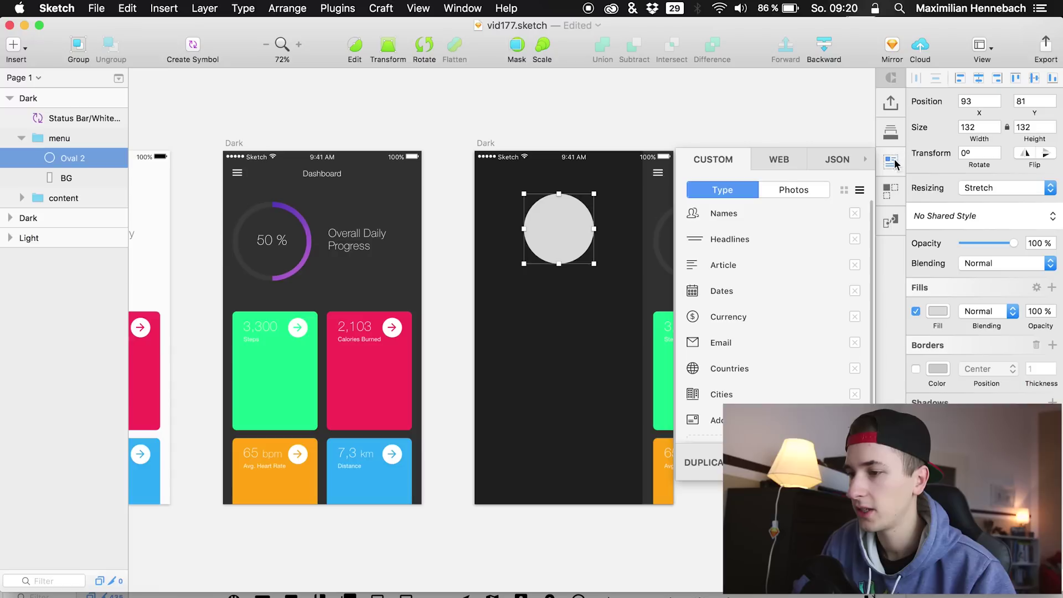
pyautogui.click(790, 191)
pyautogui.click(815, 215)
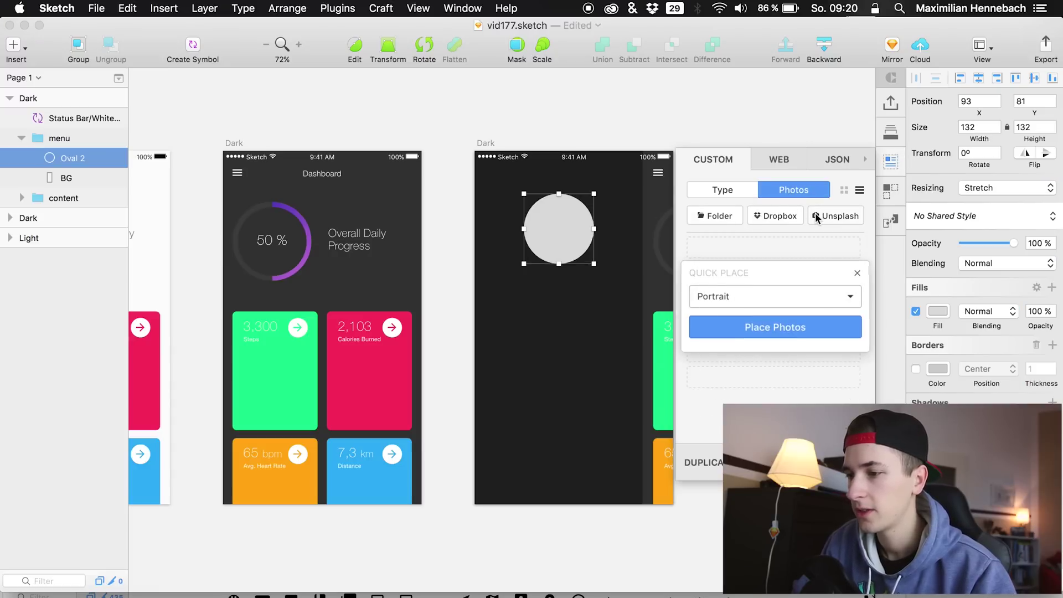
pyautogui.click(719, 297)
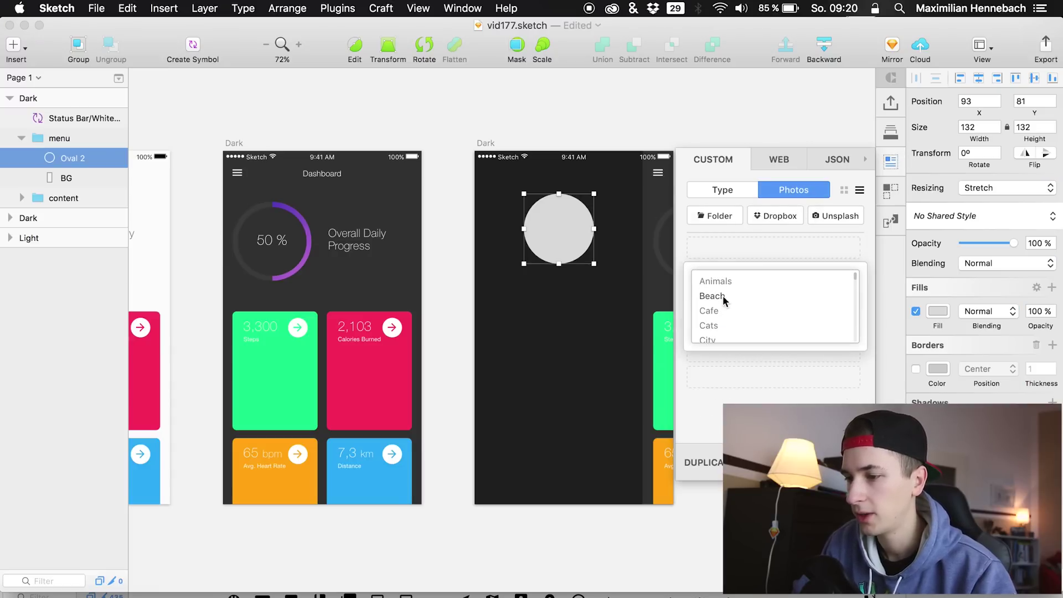
pyautogui.click(726, 264)
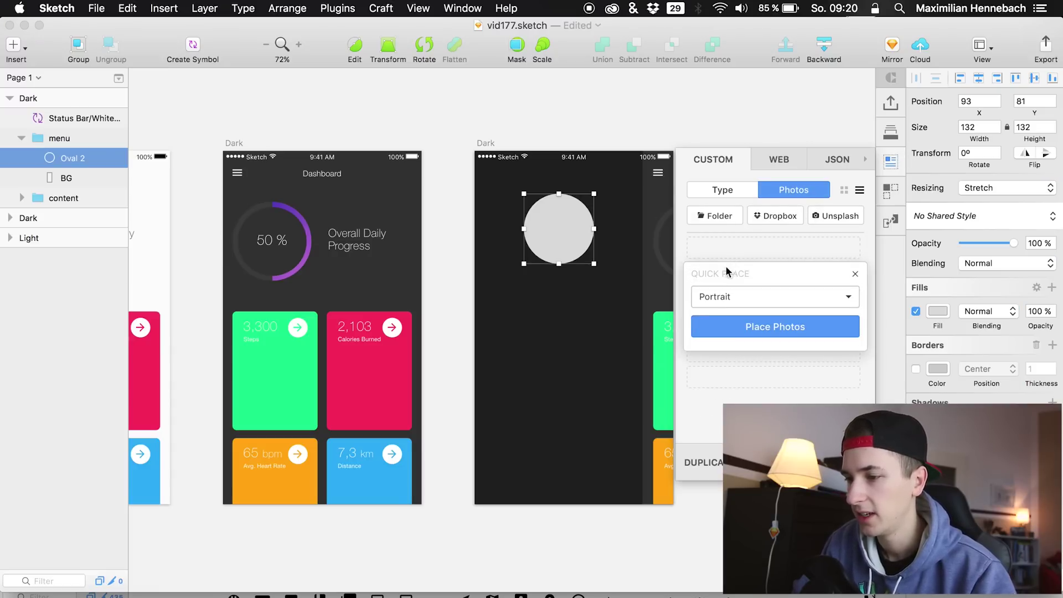
pyautogui.click(729, 330)
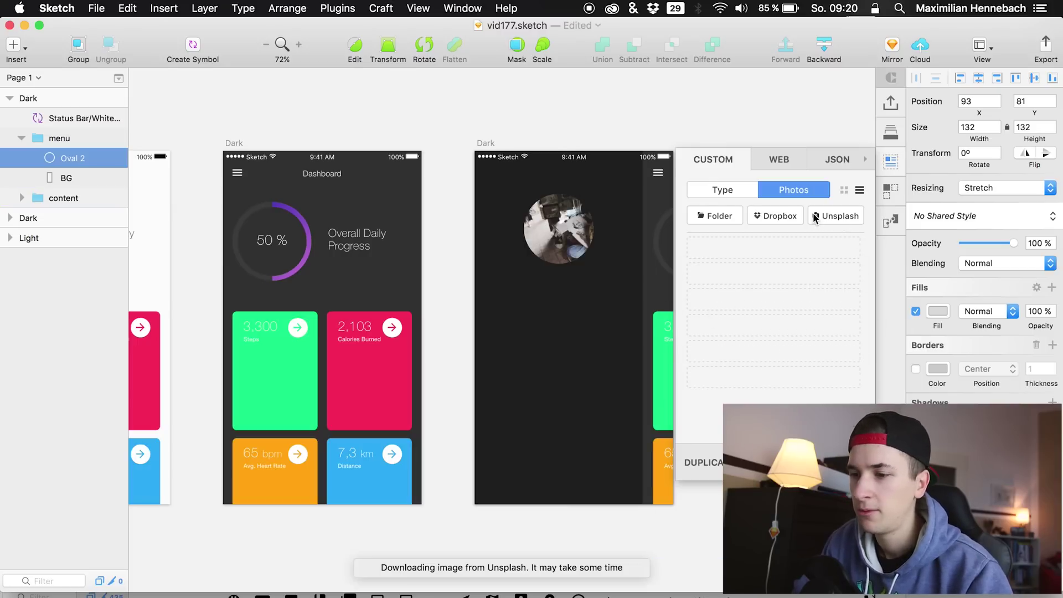
# - Place new random Unsplash portraits until a suitable one fills the circle
pyautogui.scroll(3, 598, 240)
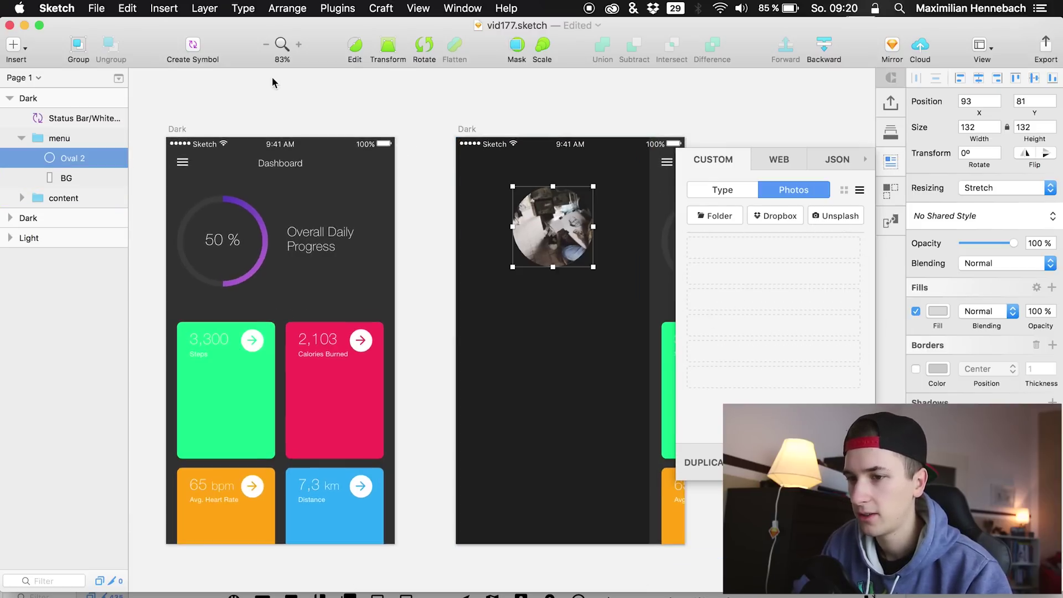
pyautogui.click(299, 45)
pyautogui.hscroll(3, 455, 155)
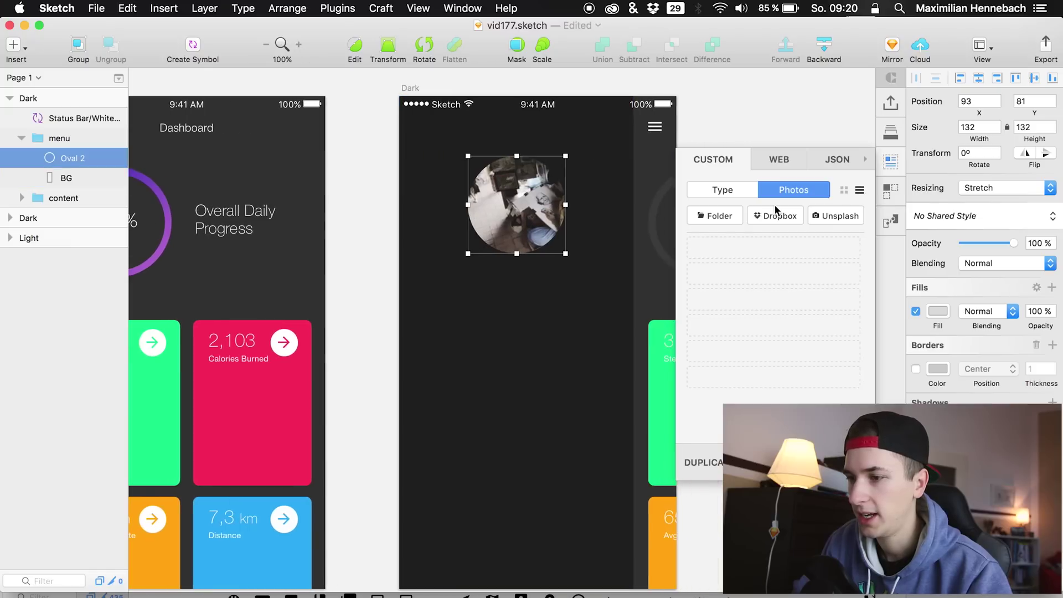
pyautogui.click(837, 214)
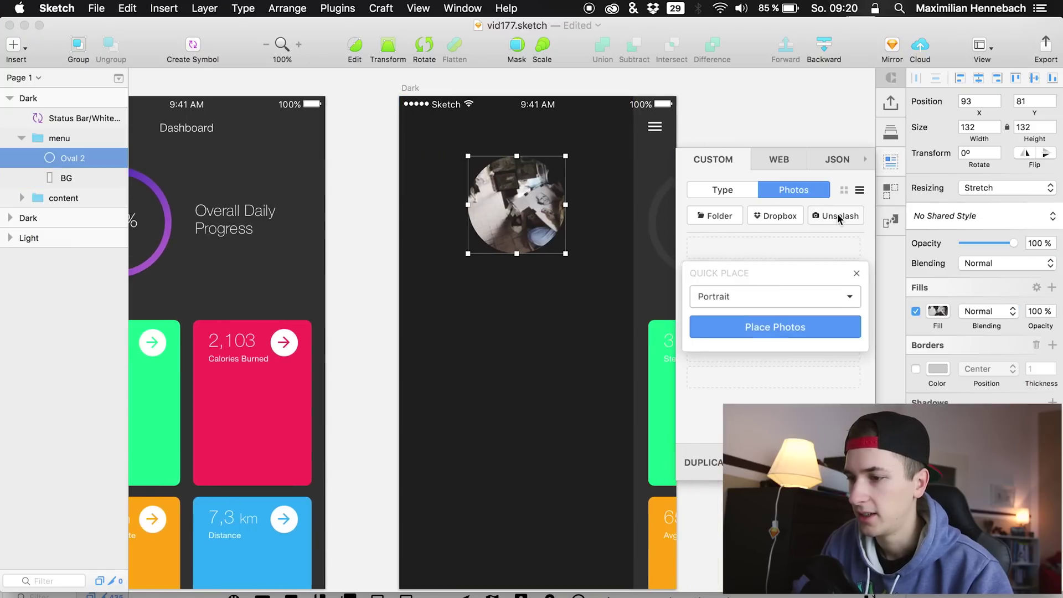
pyautogui.click(739, 322)
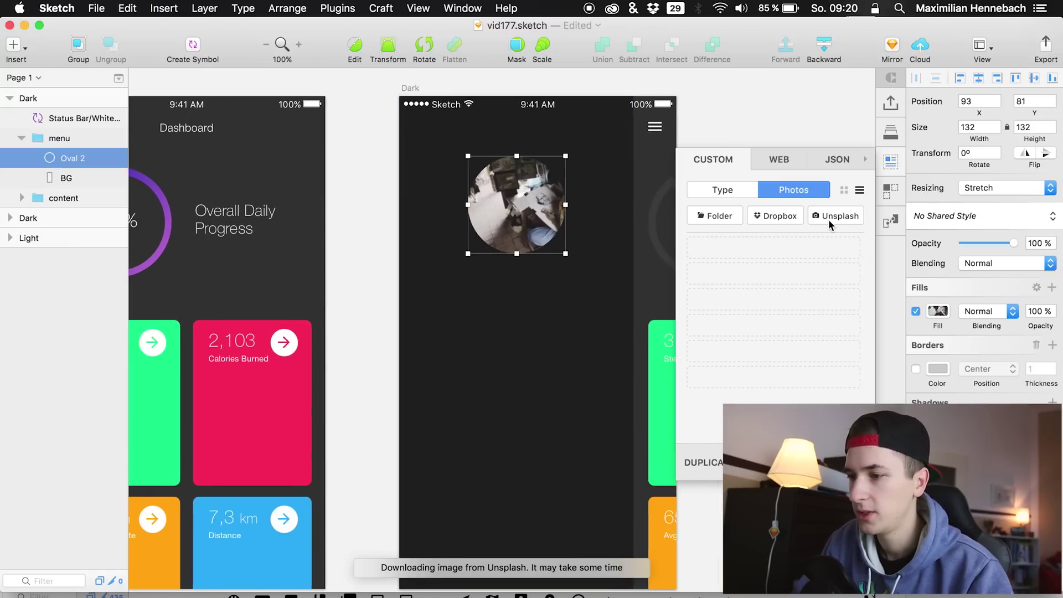
pyautogui.click(834, 213)
pyautogui.click(758, 327)
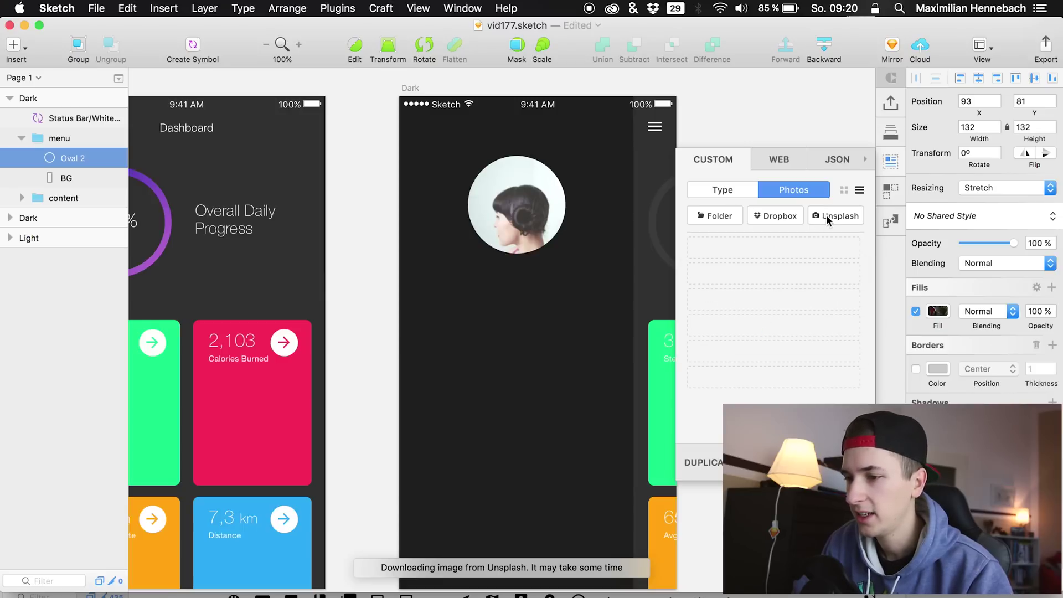
pyautogui.click(826, 214)
pyautogui.click(758, 326)
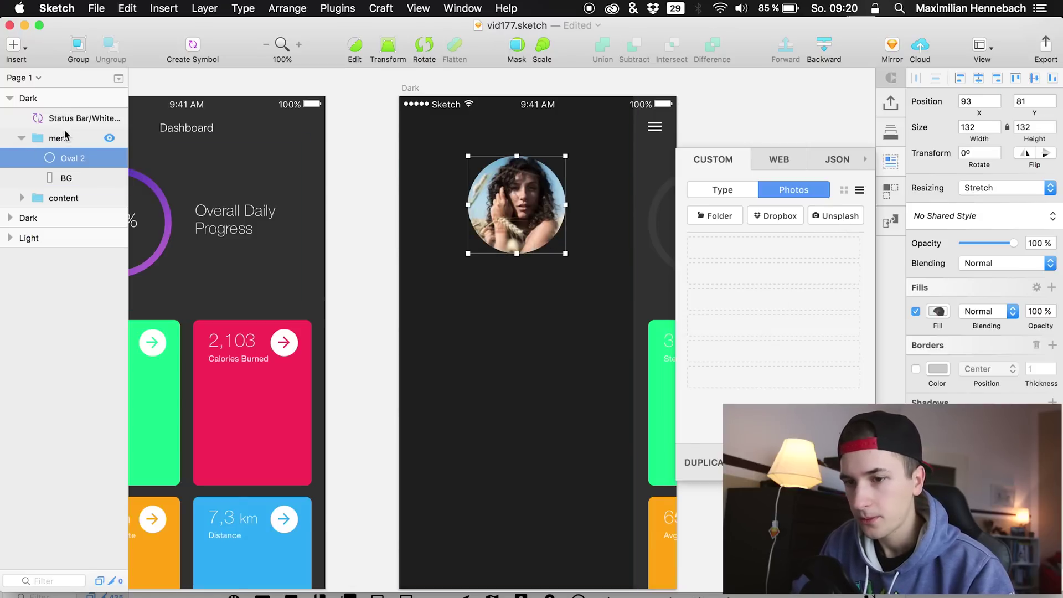
# - Rename the circle layer to 'photo'
pyautogui.doubleClick(72, 158)
pyautogui.write('p')
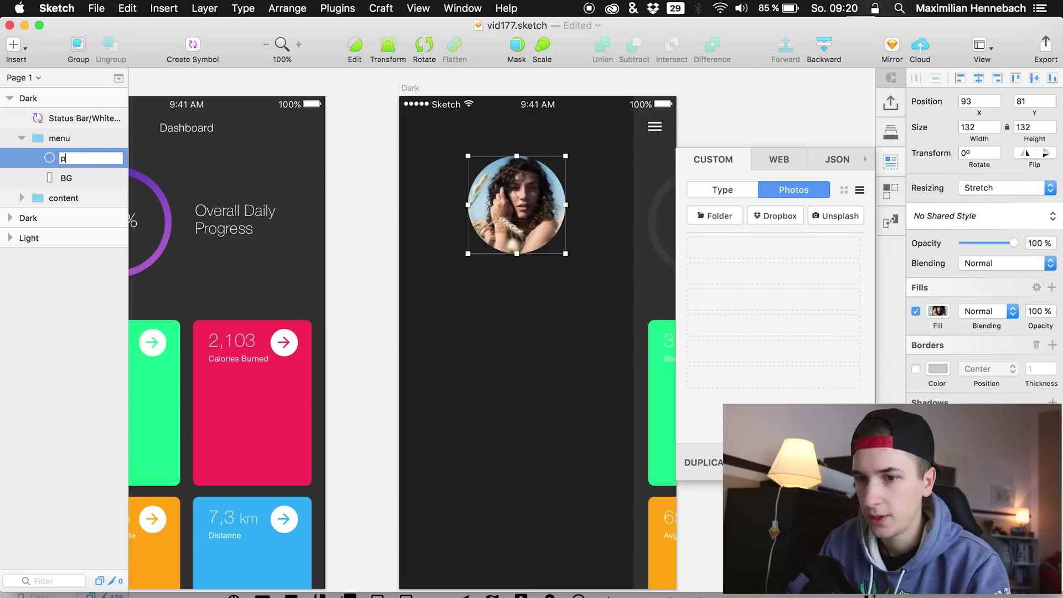
pyautogui.write('hoto')
pyautogui.press('Return')
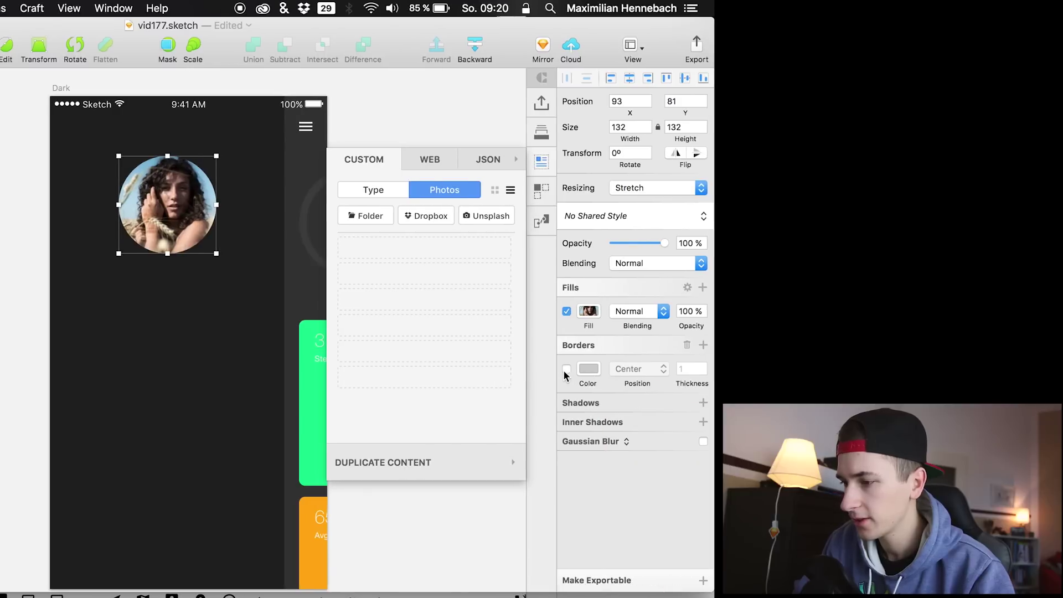
# - Give the photo an 8 px dark grey border positioned Outside
pyautogui.click(566, 370)
pyautogui.click(588, 369)
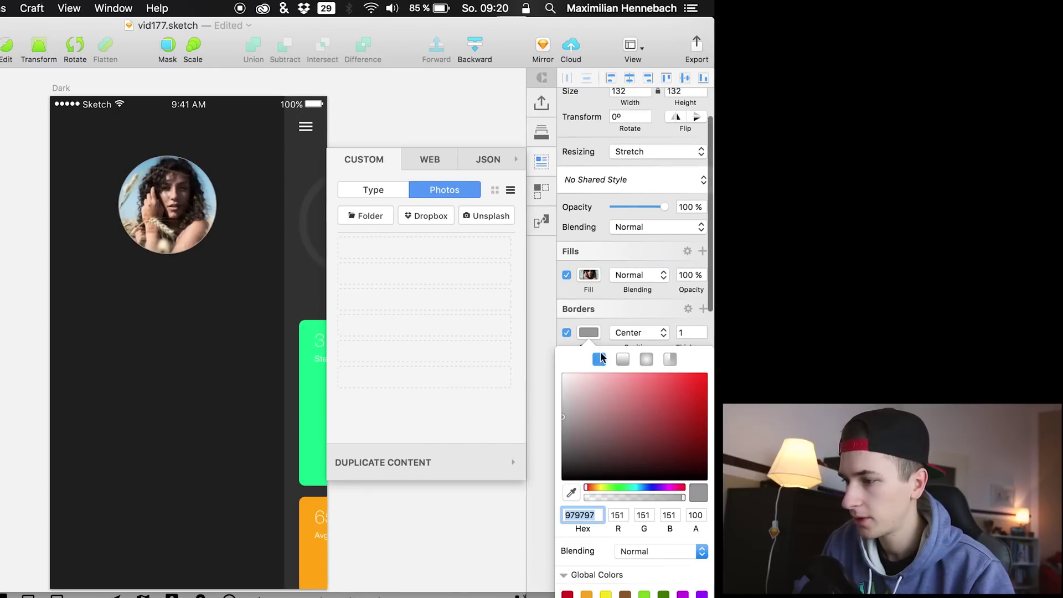
pyautogui.click(702, 329)
pyautogui.click(702, 329)
pyautogui.click(702, 329)
pyautogui.click(702, 329)
pyautogui.click(701, 329)
pyautogui.click(702, 329)
pyautogui.click(702, 329)
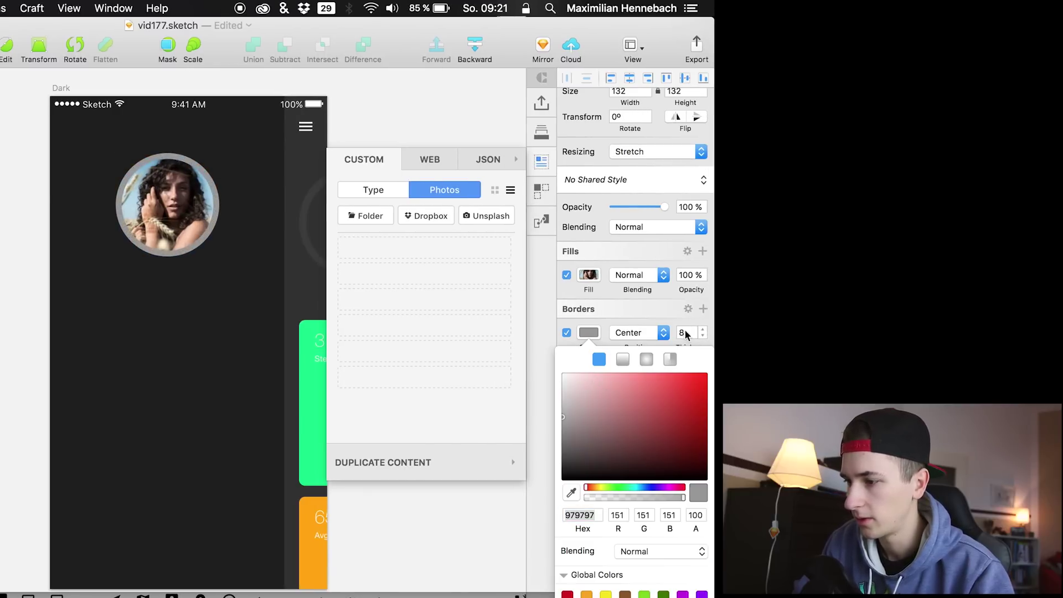
pyautogui.click(661, 334)
pyautogui.click(625, 358)
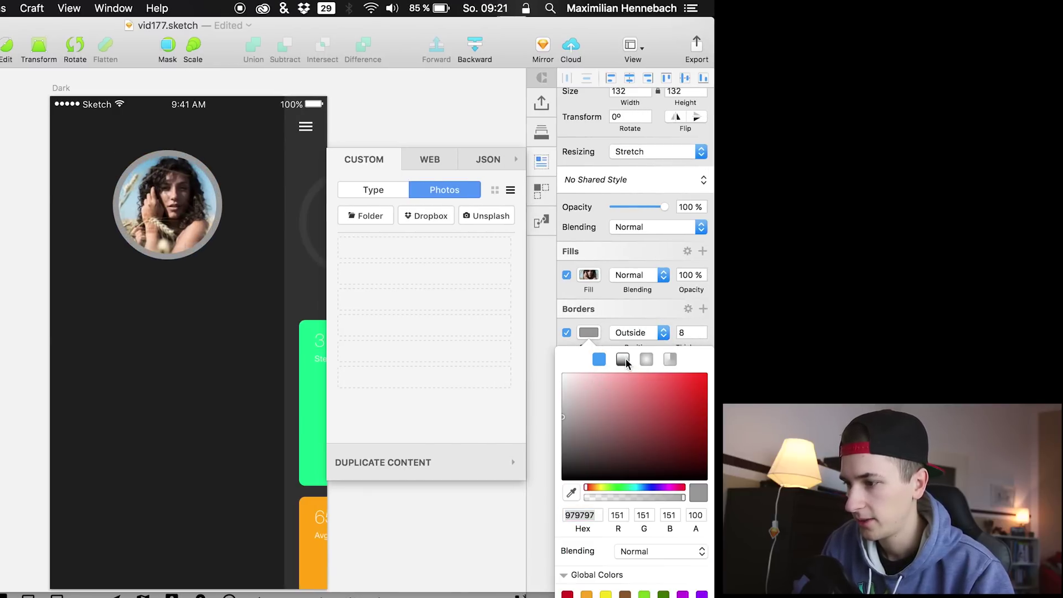
pyautogui.moveTo(578, 394)
pyautogui.mouseDown()
pyautogui.moveTo(503, 444)
pyautogui.moveTo(491, 464)
pyautogui.mouseUp()
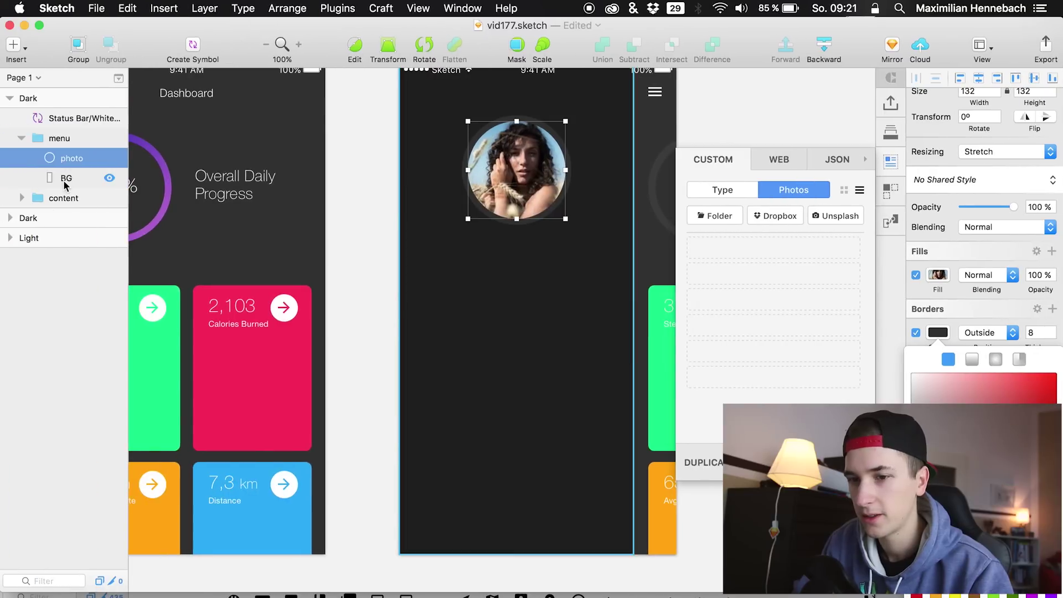
pyautogui.click(65, 184)
pyautogui.click(70, 158)
# - Add a centre-aligned text line below the photo, centred on the artboard
pyautogui.press('t')
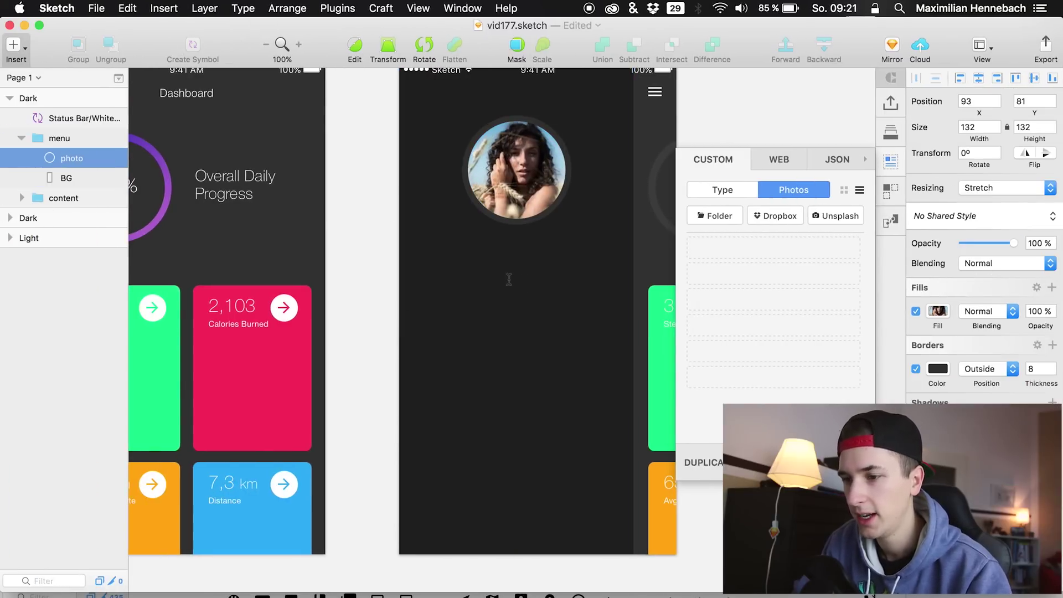
pyautogui.click(467, 258)
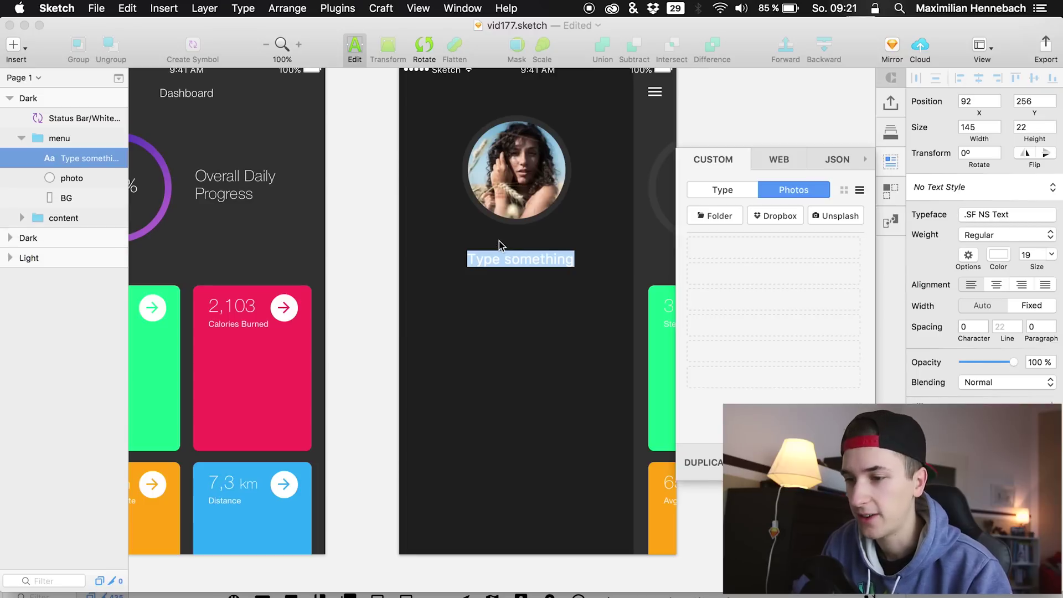
pyautogui.click(529, 280)
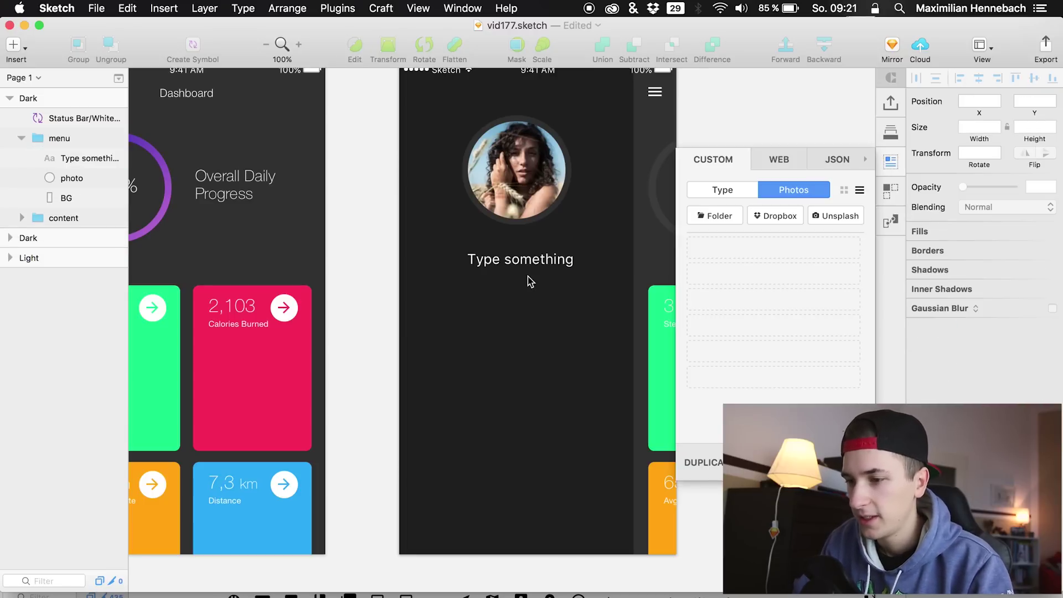
pyautogui.click(527, 263)
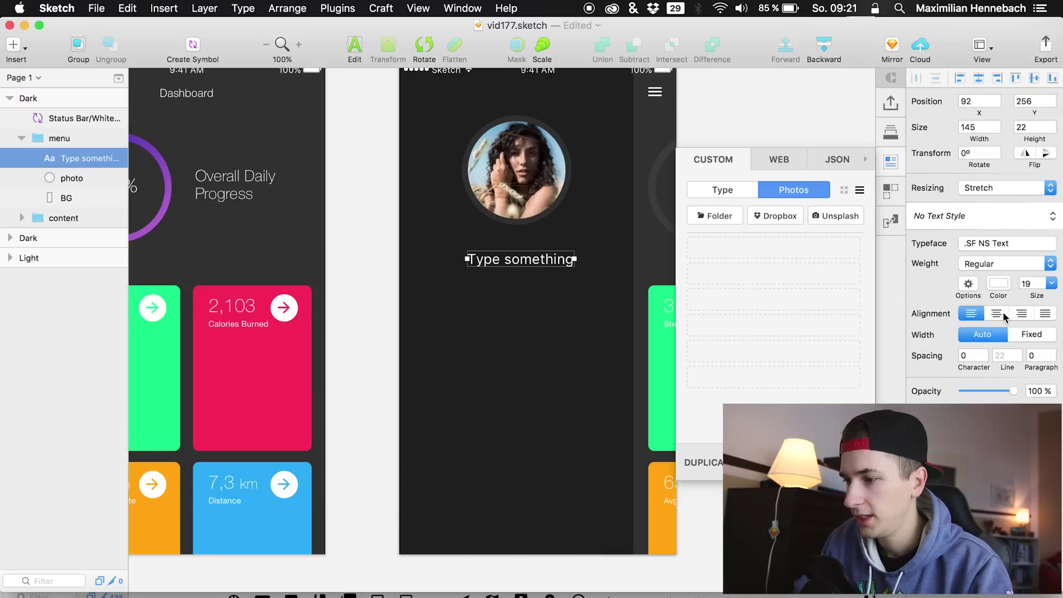
pyautogui.click(989, 316)
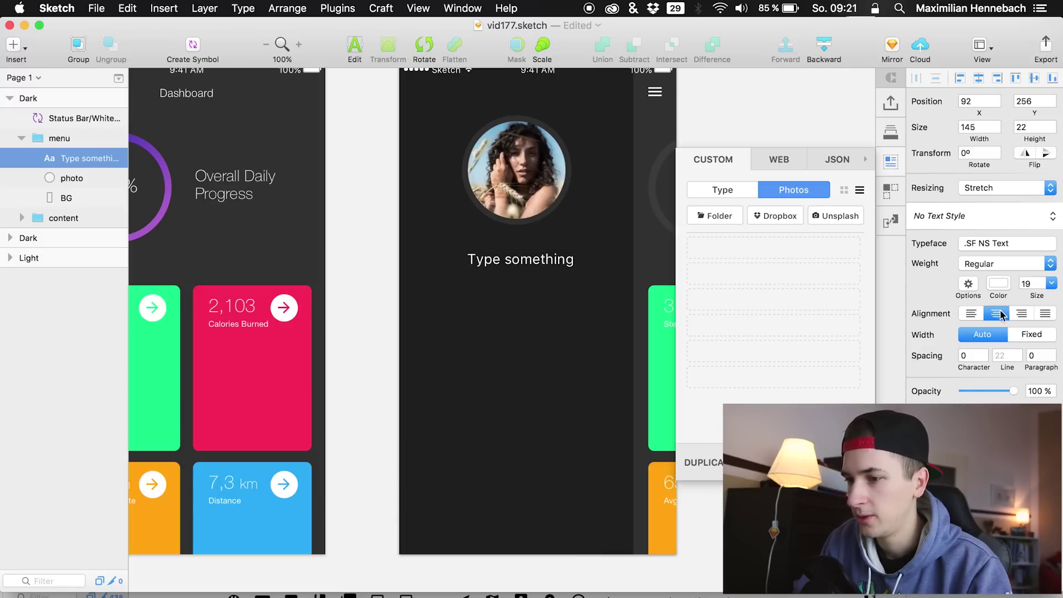
pyautogui.moveTo(525, 263); pyautogui.dragTo(517, 265)
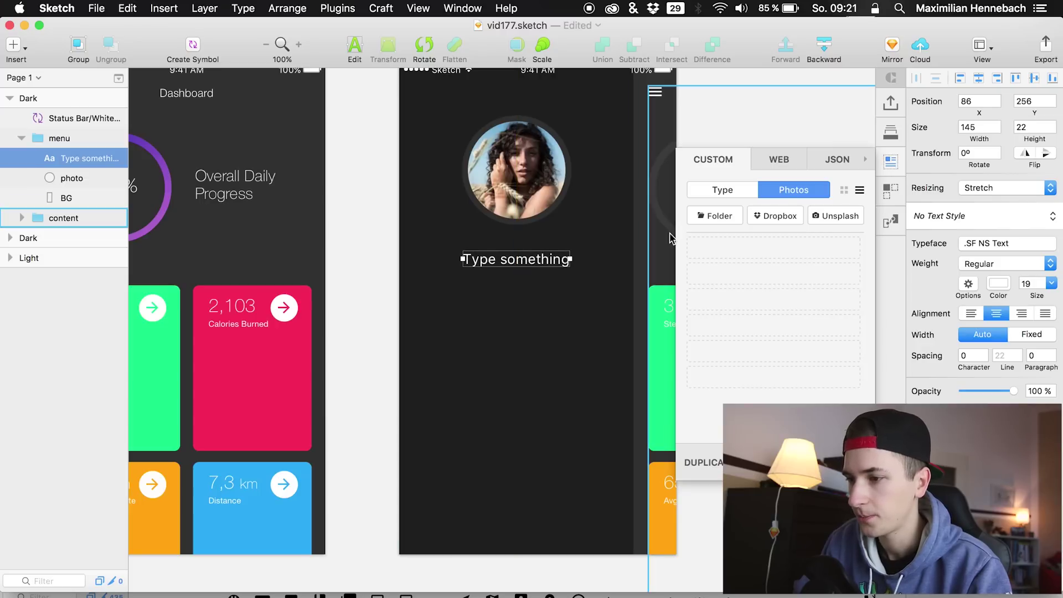
# - Fill the text with a random female name from Craft's Type > Names data
pyautogui.click(731, 193)
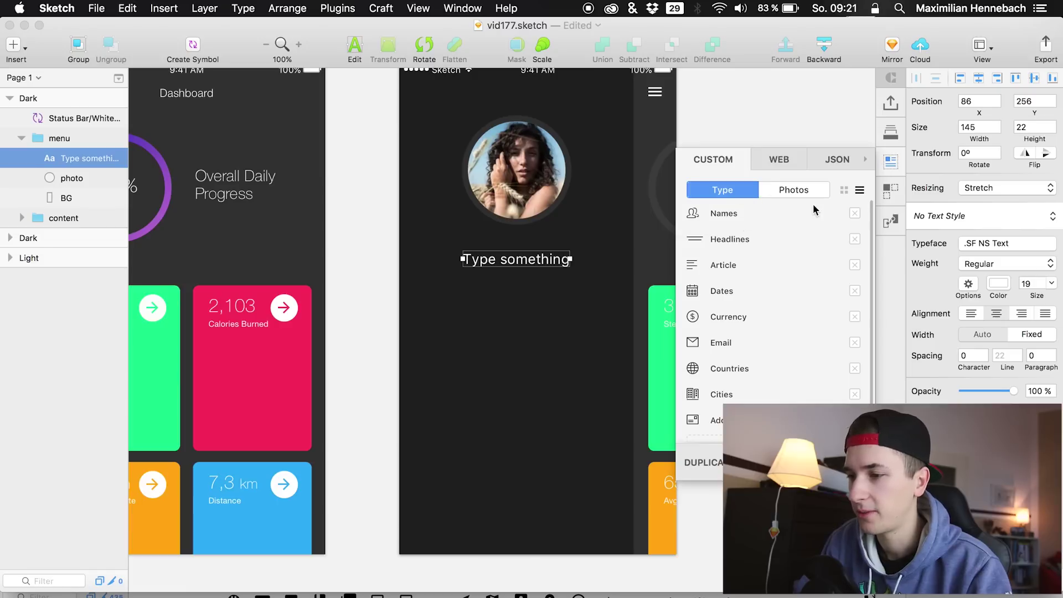
pyautogui.moveTo(730, 216)
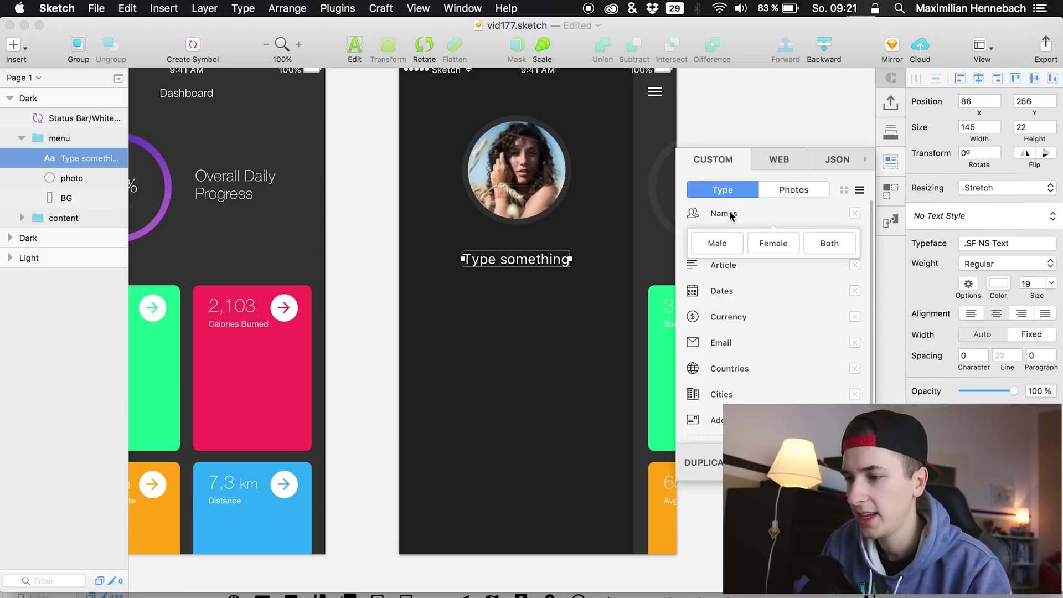
pyautogui.click(774, 247)
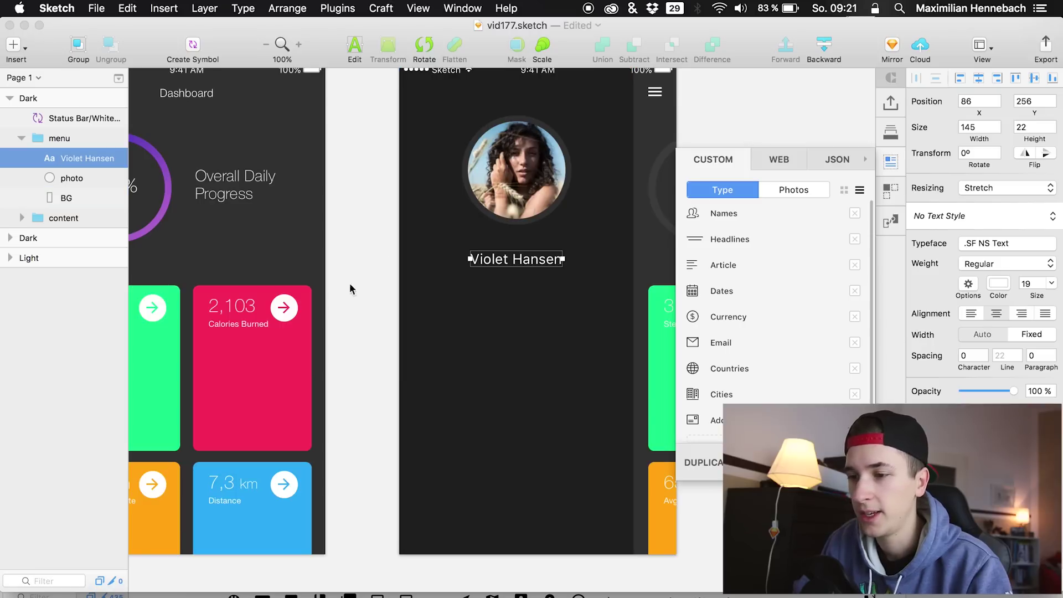
# - Duplicate the name below itself and set the copy to 15 pt, colour ADADAD
pyautogui.click(487, 296)
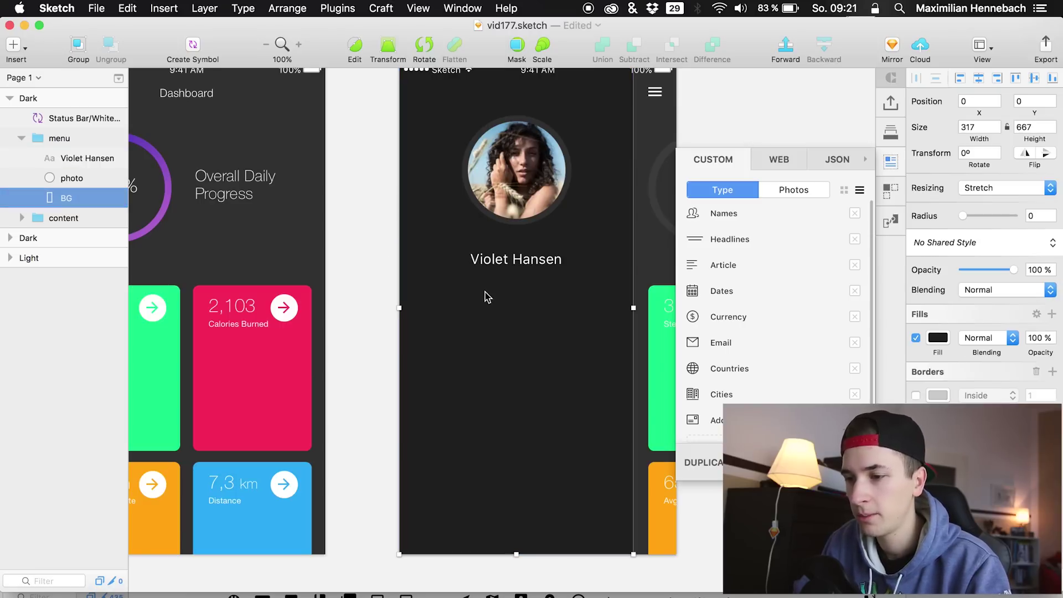
pyautogui.click(514, 260)
pyautogui.press('super+d')
pyautogui.hotkey('shift', 'Down')
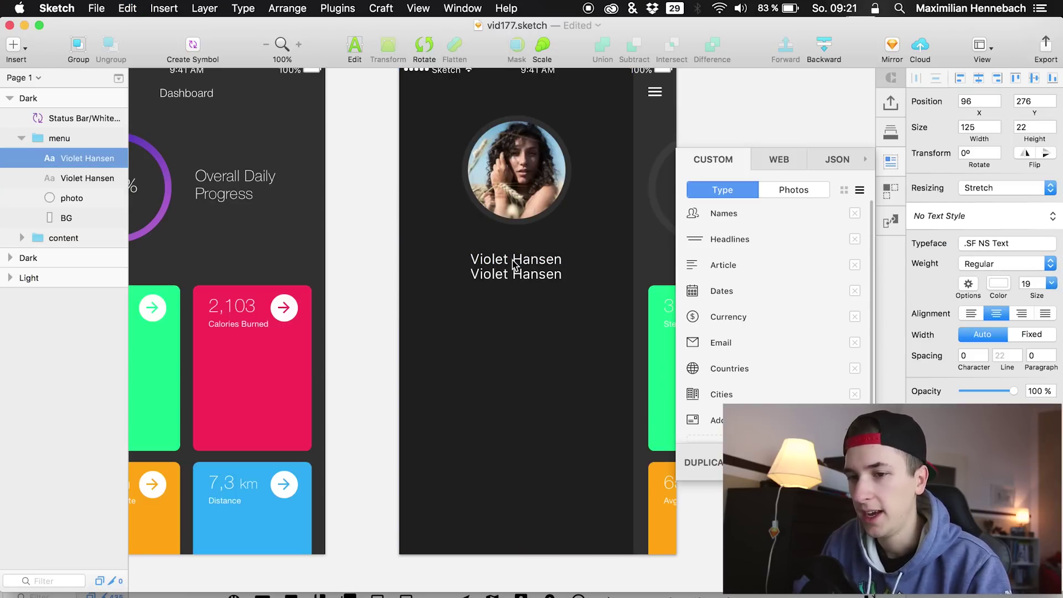
pyautogui.press('Down')
pyautogui.press('Down')
pyautogui.press('Down')
pyautogui.press('Down')
pyautogui.press('Down')
pyautogui.press('Down')
pyautogui.press('Down')
pyautogui.press('Down')
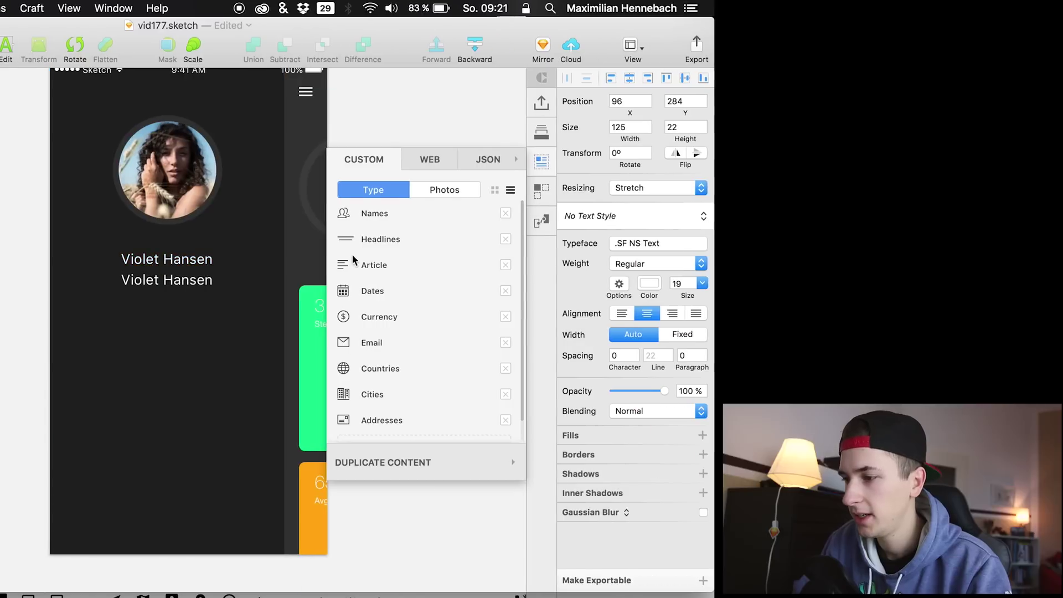
pyautogui.moveTo(687, 295); pyautogui.dragTo(689, 299)
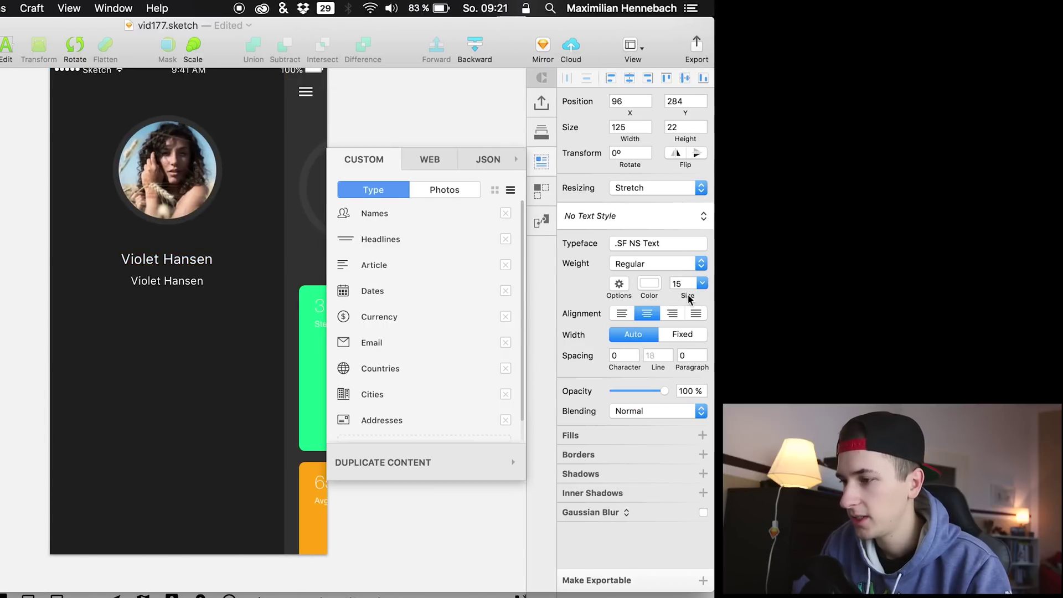
pyautogui.click(650, 283)
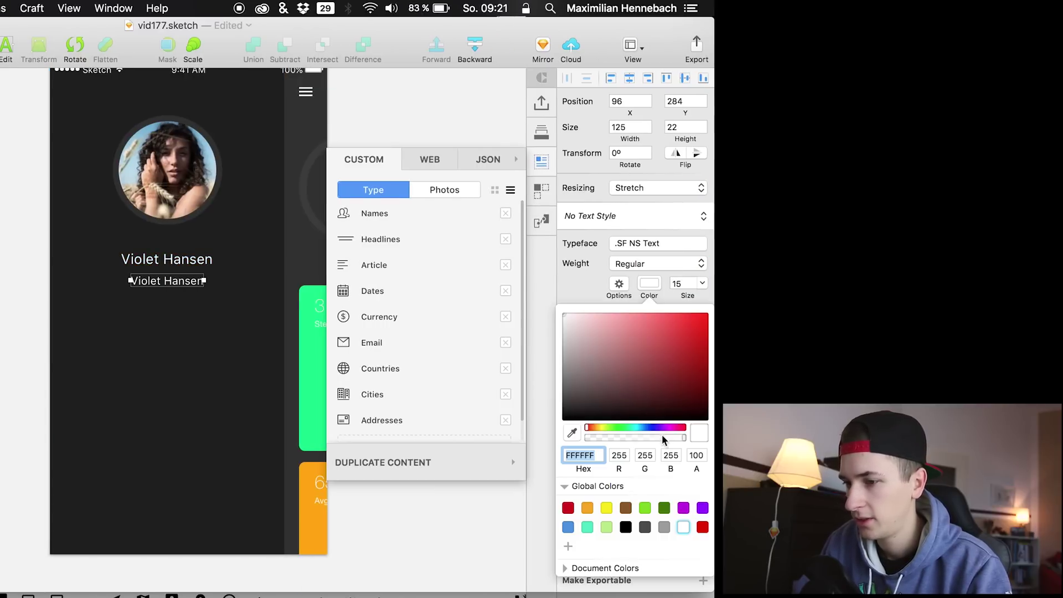
pyautogui.write('DEDEDE')
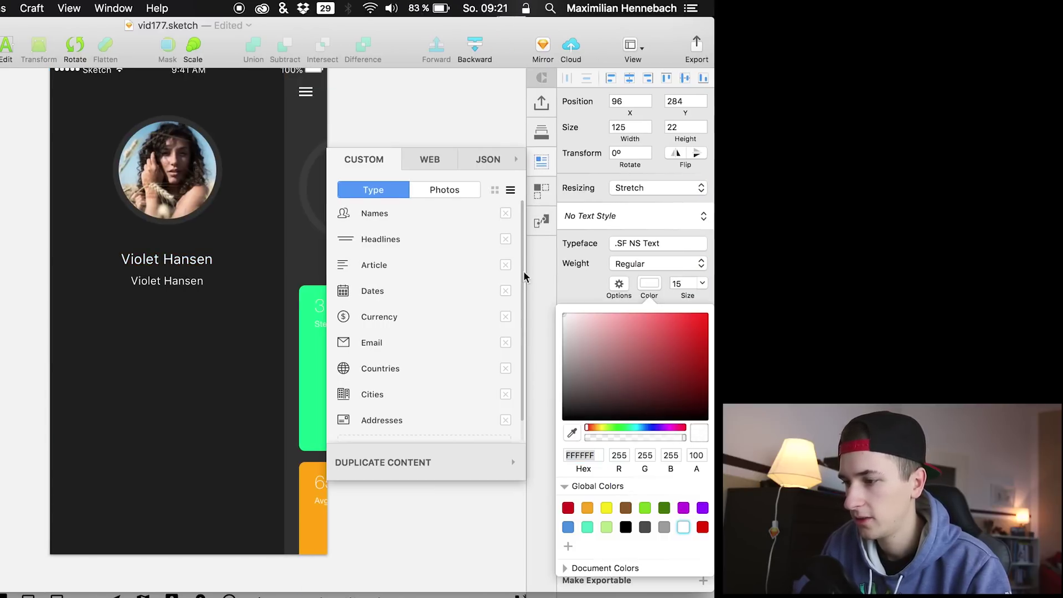
pyautogui.press('Return')
pyautogui.write('ADADAD')
pyautogui.press('Return')
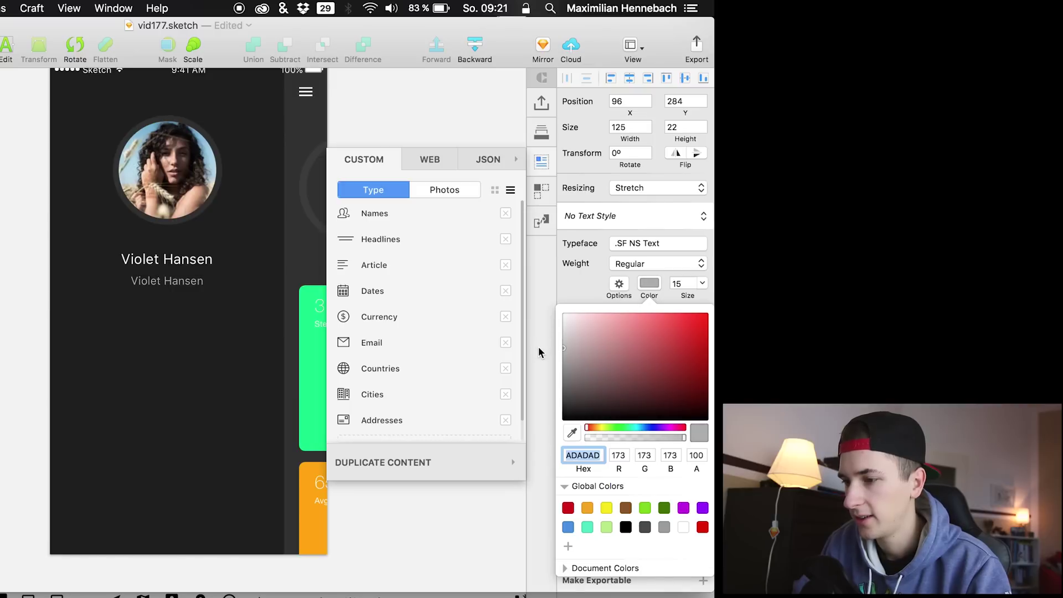
# - Fill the second line with a random placeholder email address
pyautogui.click(367, 343)
pyautogui.click(373, 344)
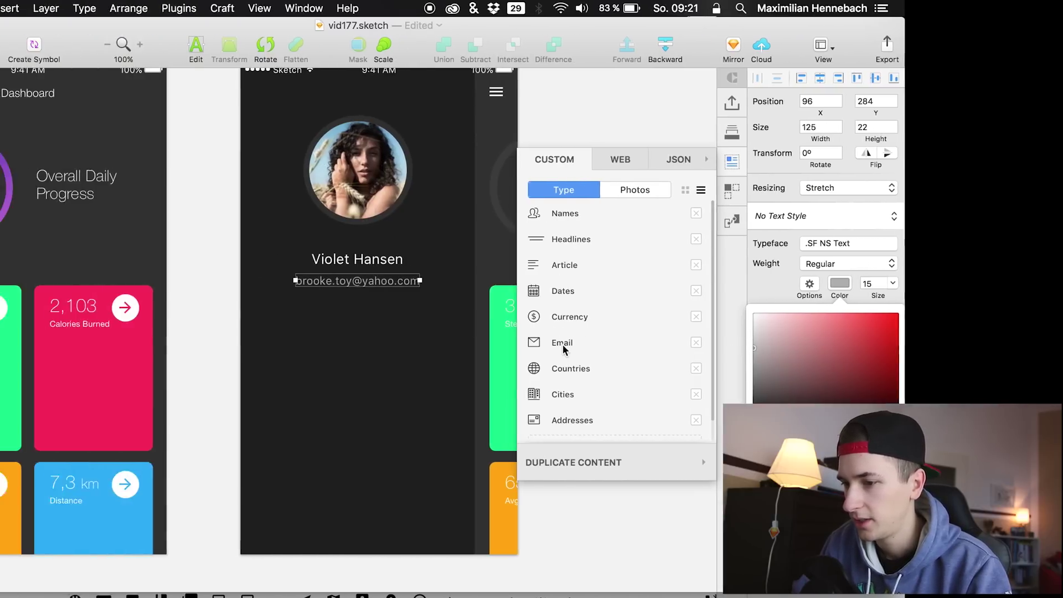
pyautogui.click(373, 344)
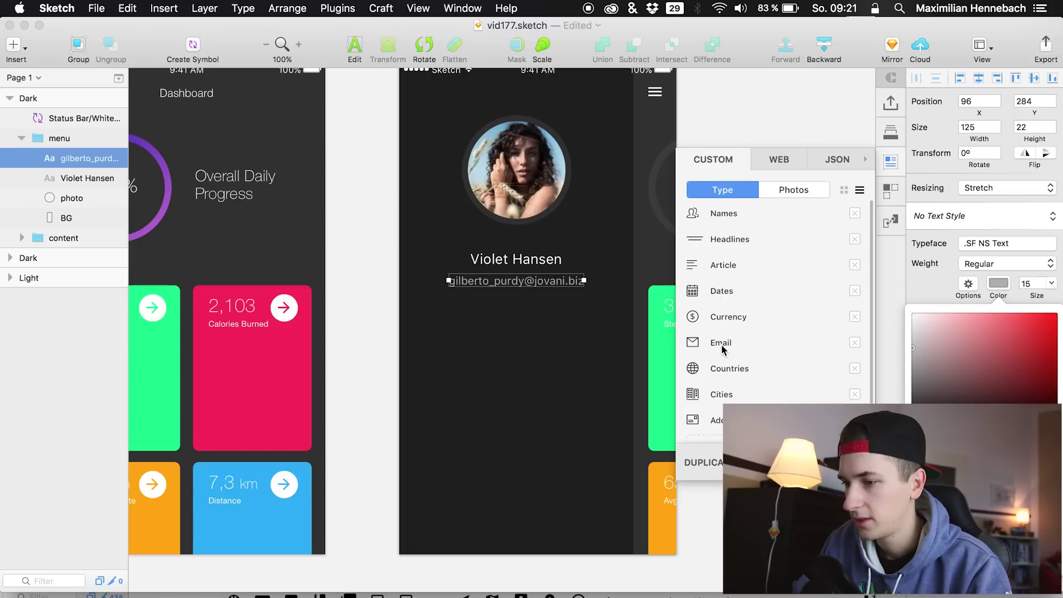
pyautogui.click(515, 308)
pyautogui.click(517, 260)
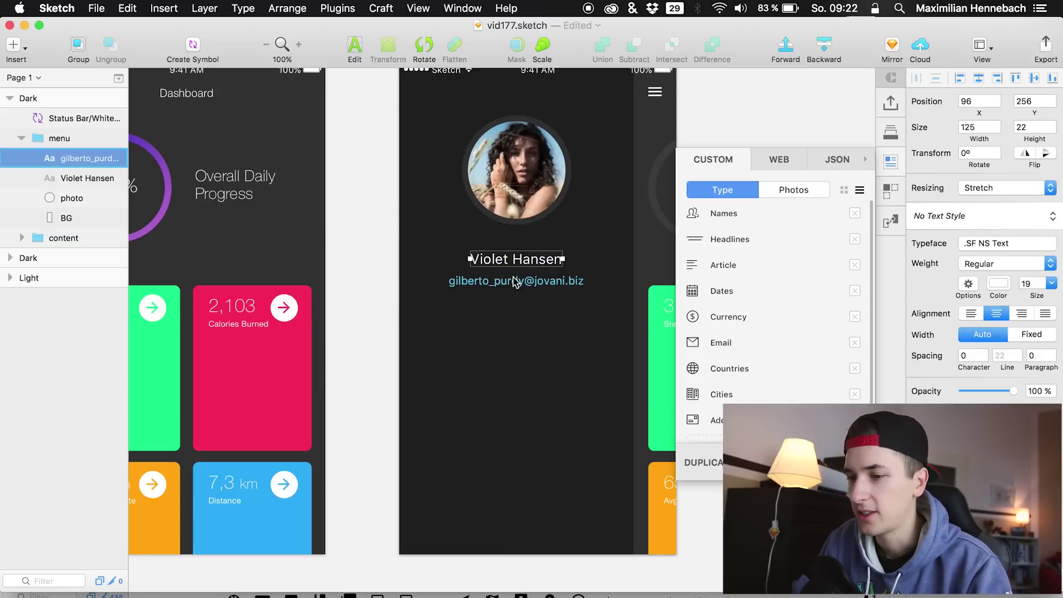
pyautogui.click(515, 281)
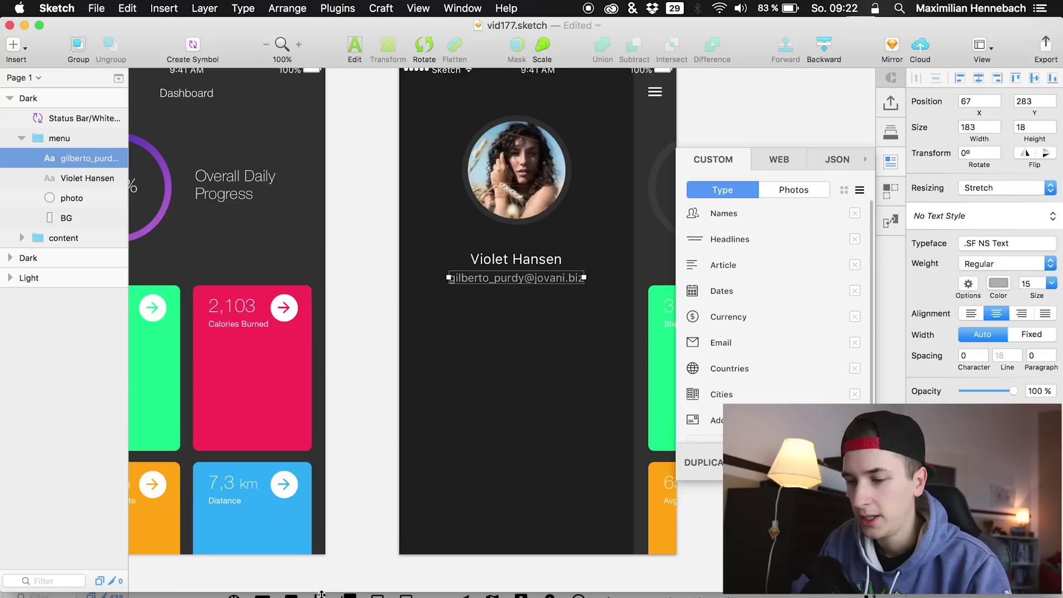
# - Merge Material Design Icons.sketch and vid177.sketch into one tabbed window via Window > Merge All Windows
pyautogui.press('super+grave')
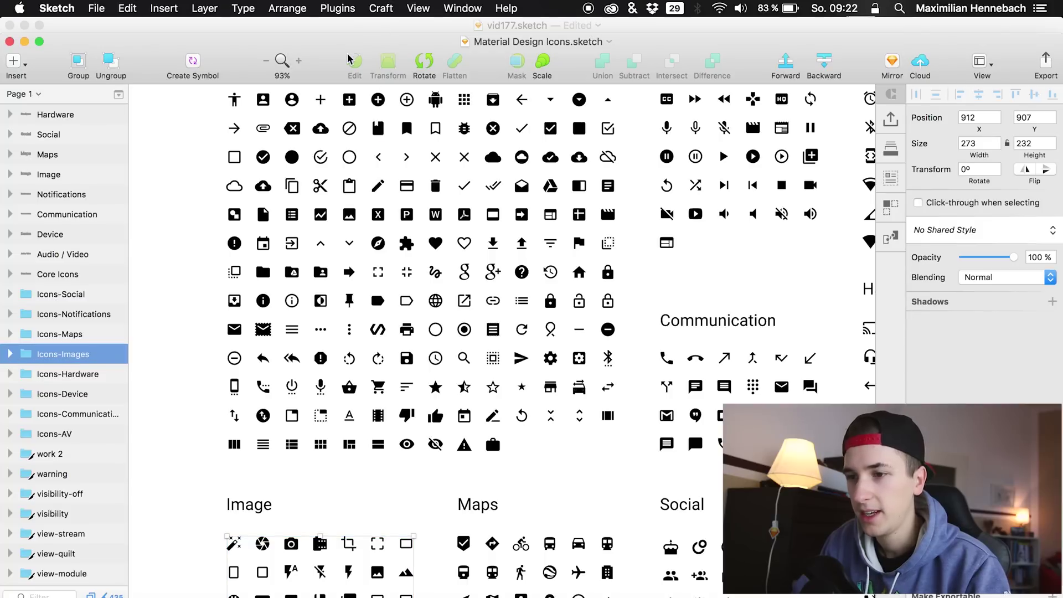
pyautogui.moveTo(338, 42); pyautogui.dragTo(338, 26)
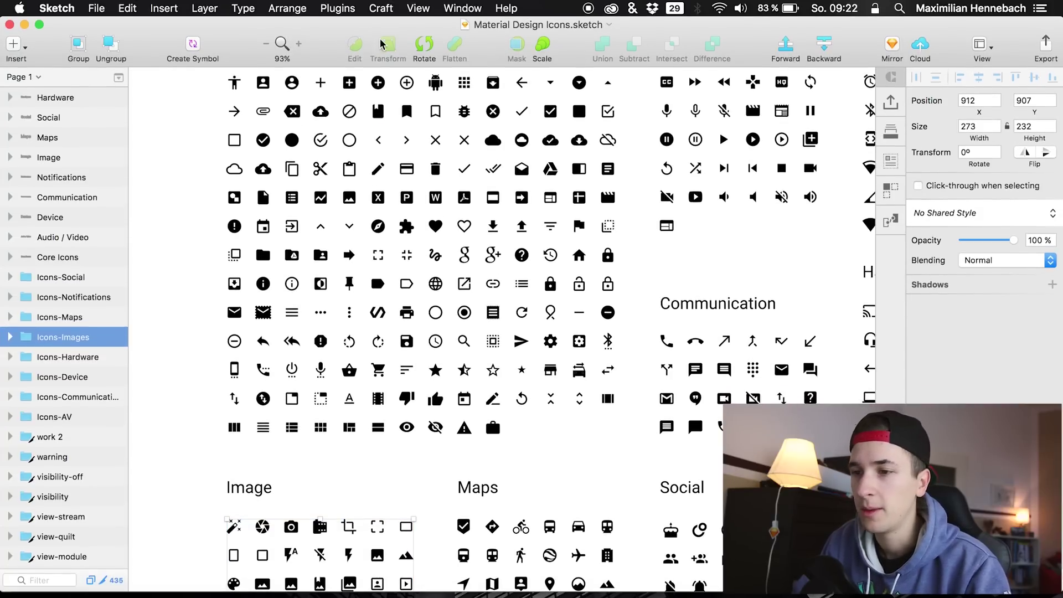
pyautogui.moveTo(415, 27)
pyautogui.mouseDown()
pyautogui.moveTo(377, 130)
pyautogui.moveTo(383, 138)
pyautogui.moveTo(410, 117)
pyautogui.moveTo(387, 44)
pyautogui.moveTo(401, 23)
pyautogui.mouseUp()
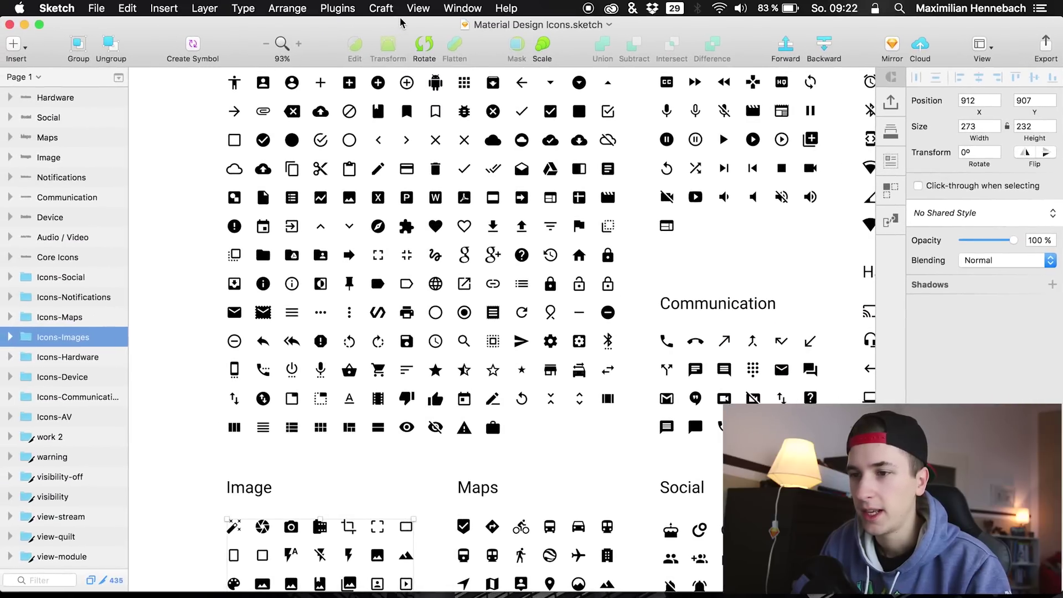
pyautogui.click(403, 7)
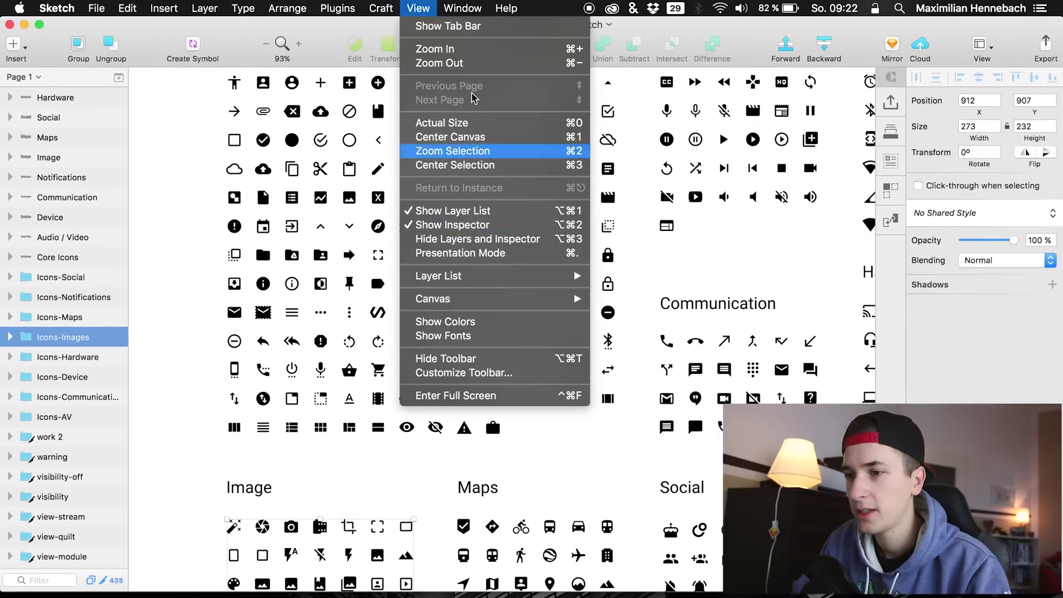
pyautogui.moveTo(469, 7)
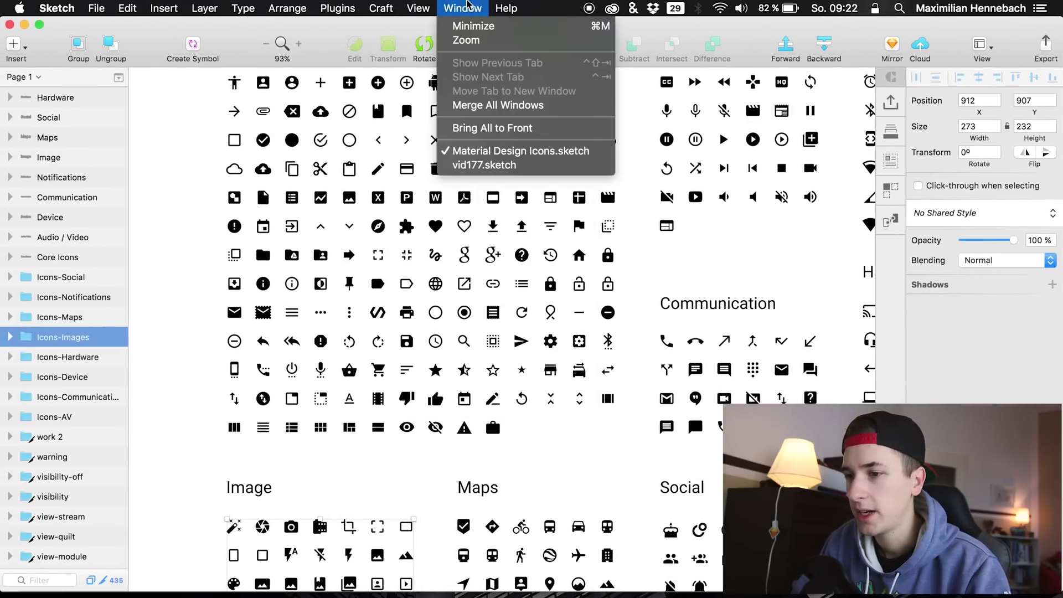
pyautogui.click(483, 105)
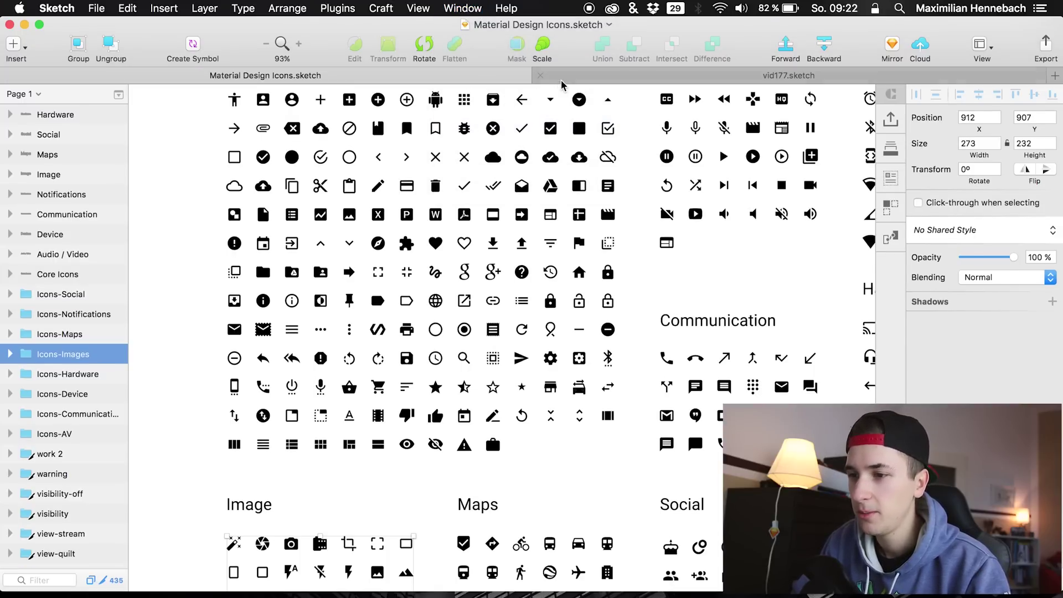
pyautogui.click(561, 83)
pyautogui.click(482, 81)
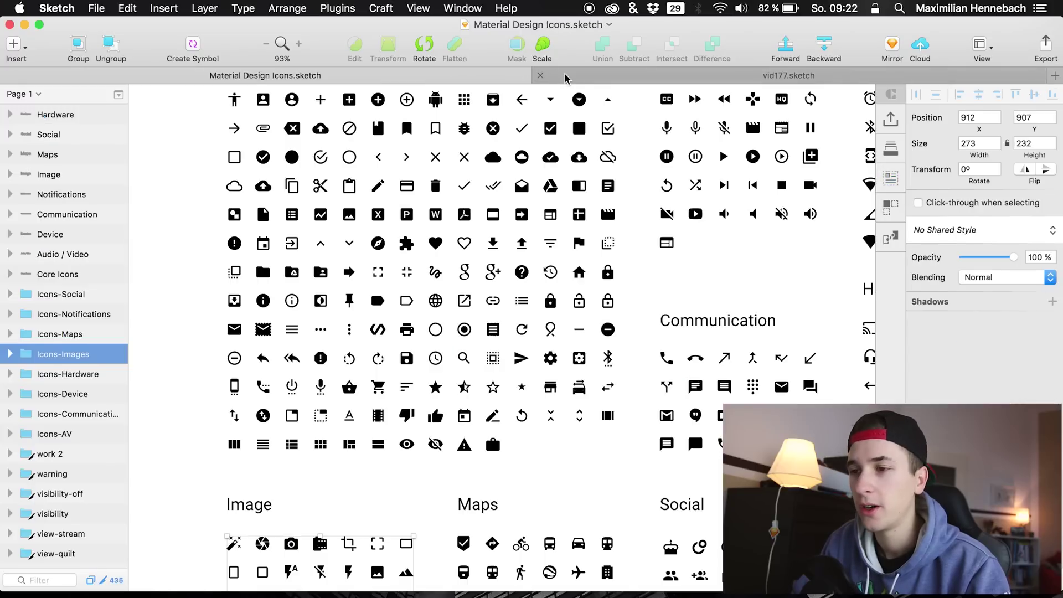
# - Copy the account-circle icon shape into the menu group of vid177.sketch
pyautogui.click(575, 75)
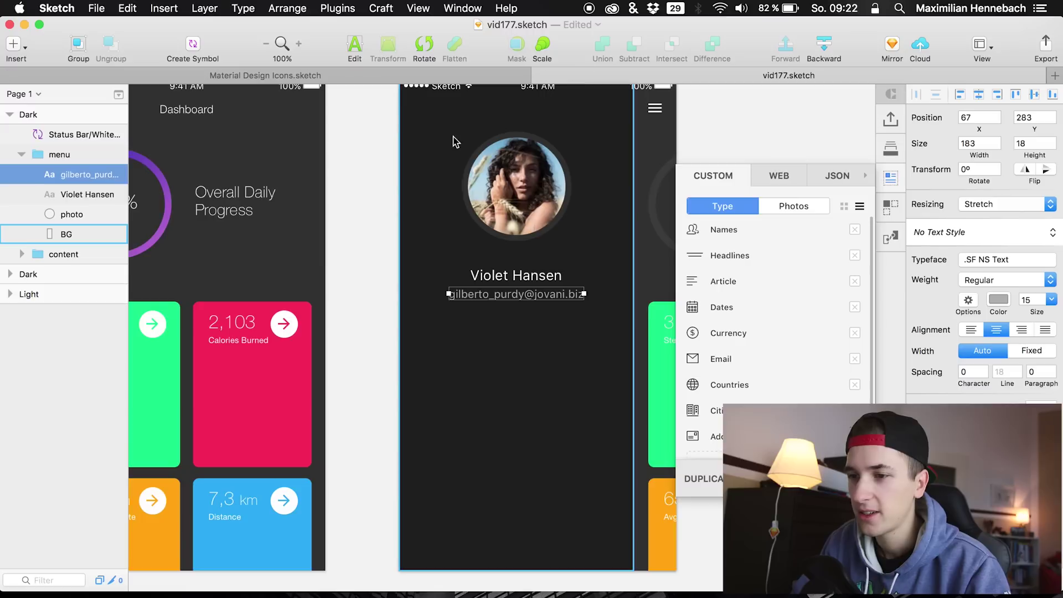
pyautogui.click(429, 85)
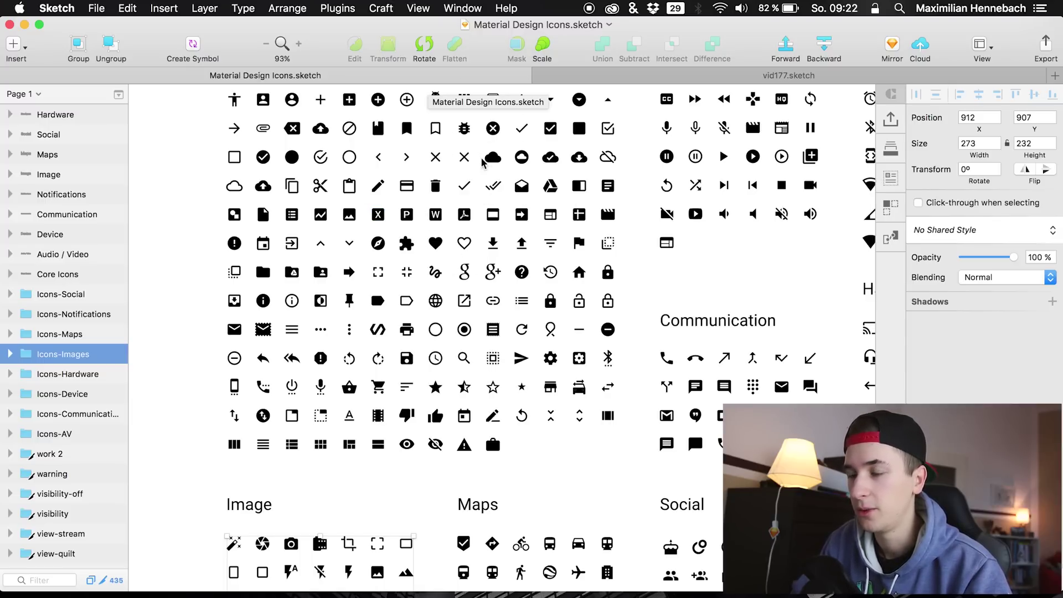
pyautogui.click(488, 140)
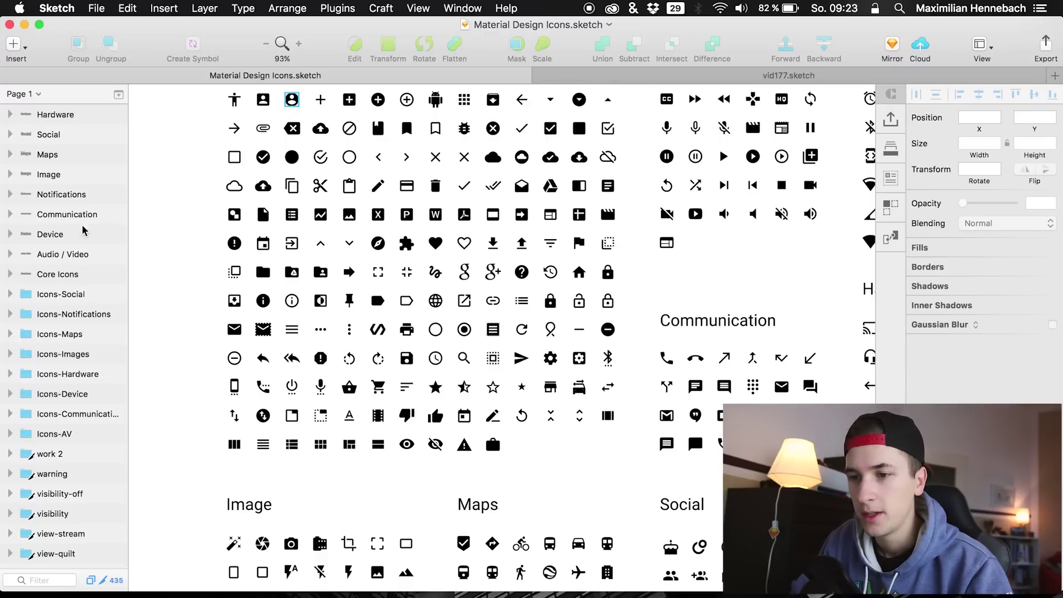
pyautogui.press('Tab')
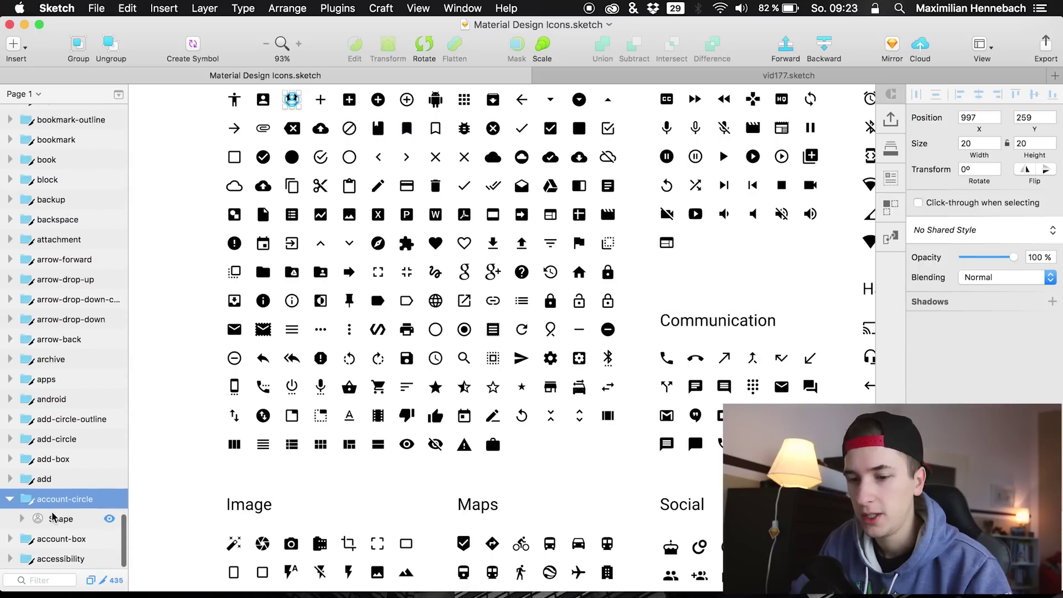
pyautogui.click(52, 517)
pyautogui.press('super+c')
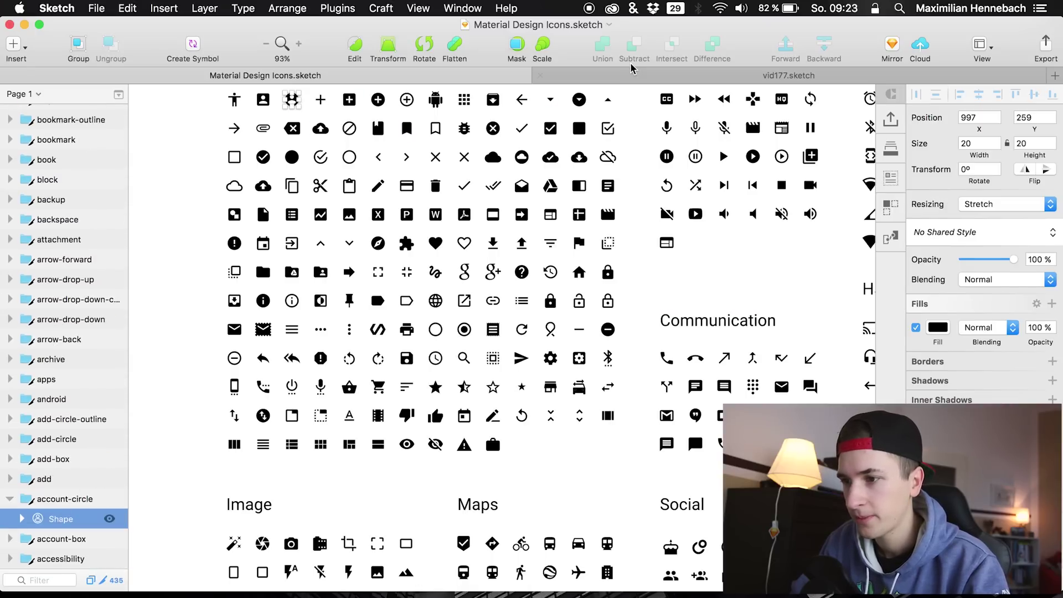
pyautogui.click(631, 73)
pyautogui.press('super+v')
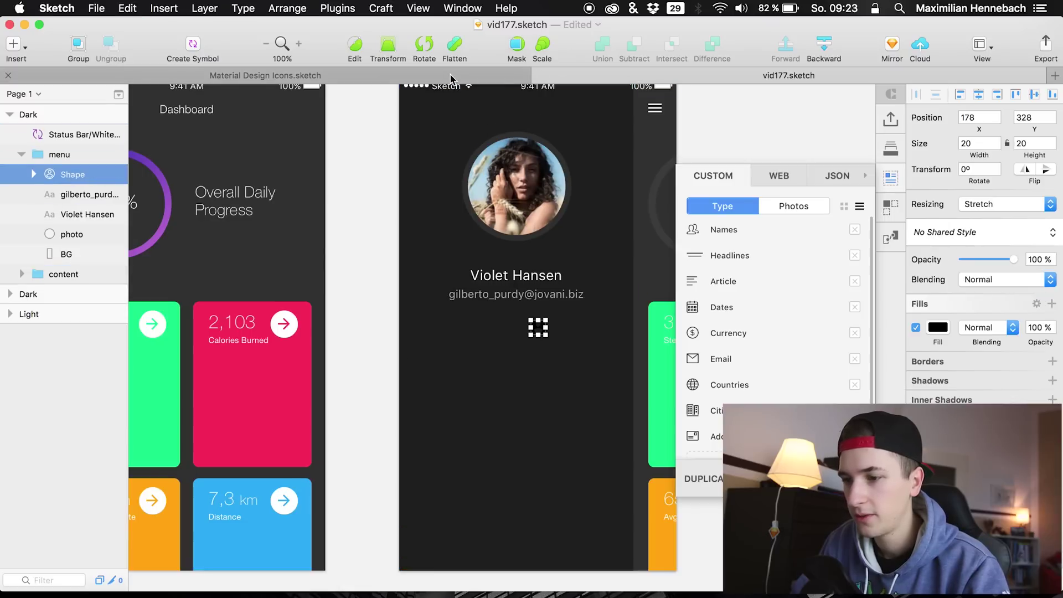
# - Paste the heart-outline icon shape into the menu group
pyautogui.click(451, 76)
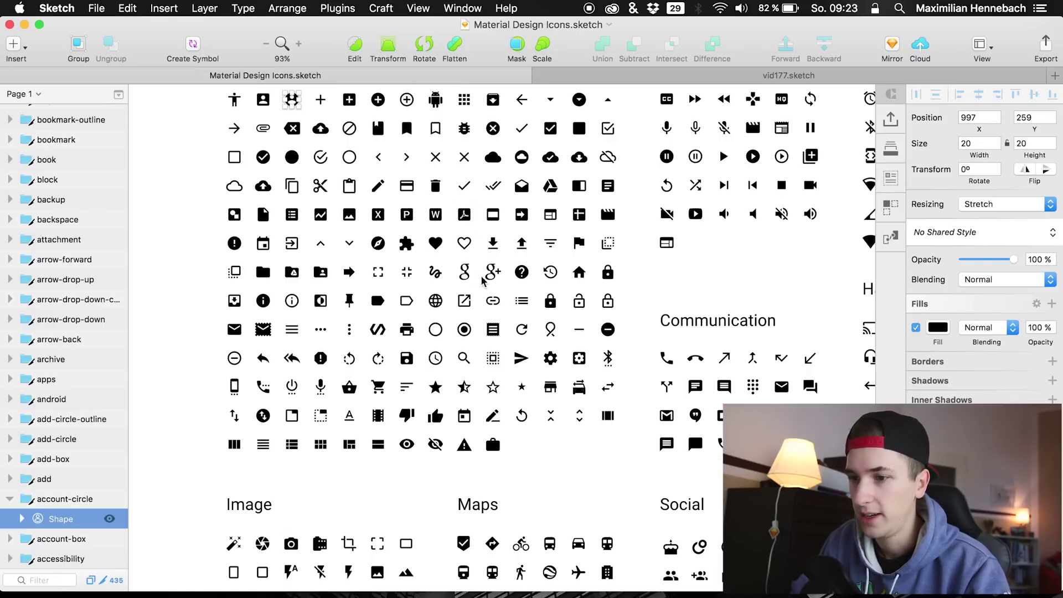
pyautogui.click(459, 249)
pyautogui.click(10, 114)
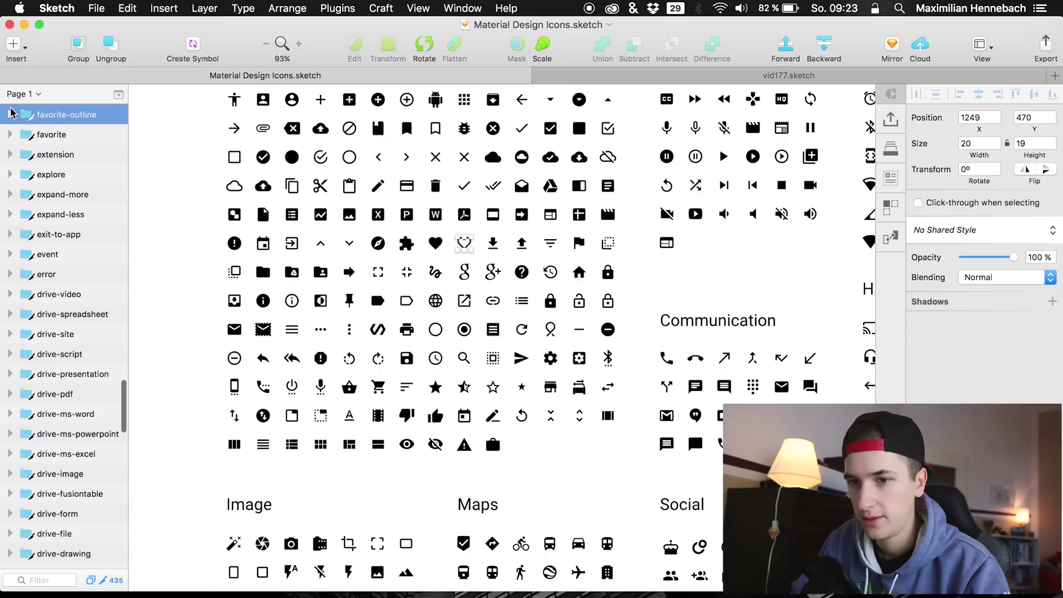
pyautogui.click(49, 136)
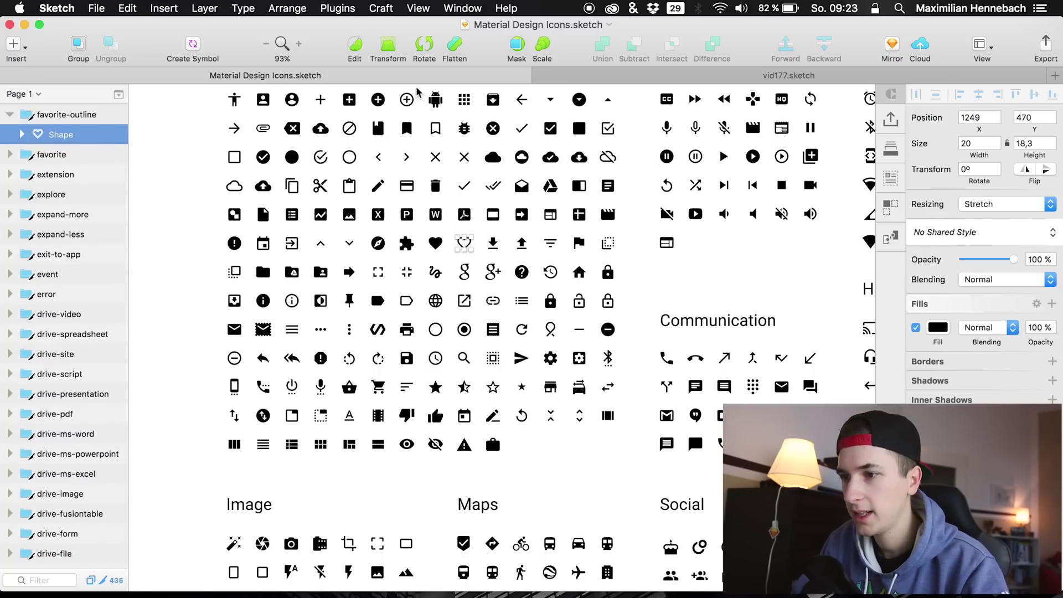
pyautogui.click(602, 77)
pyautogui.press('super+v')
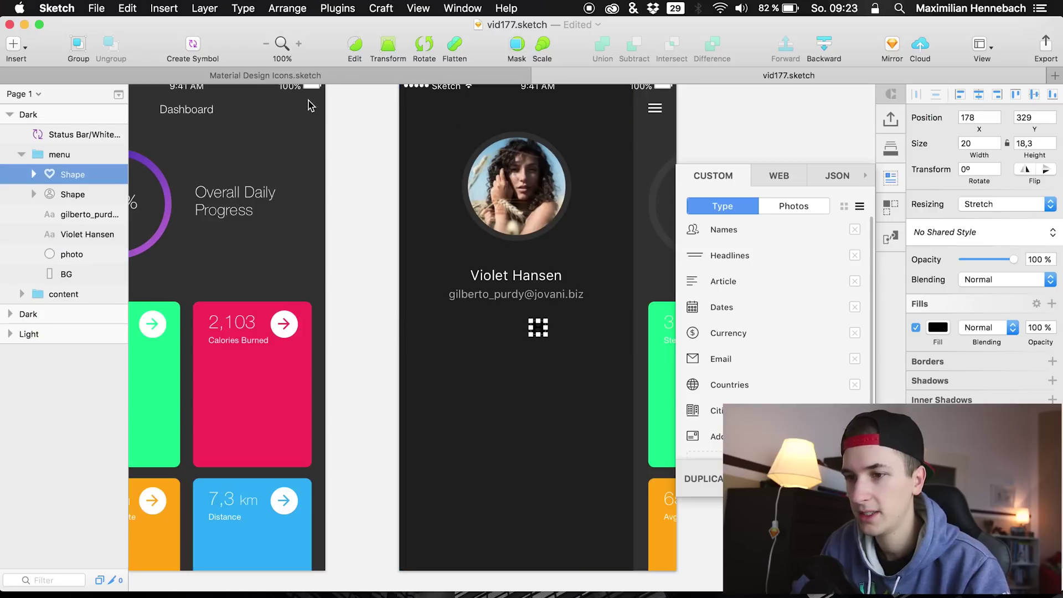
# - Paste the cloud icon shape into the menu group
pyautogui.click(310, 78)
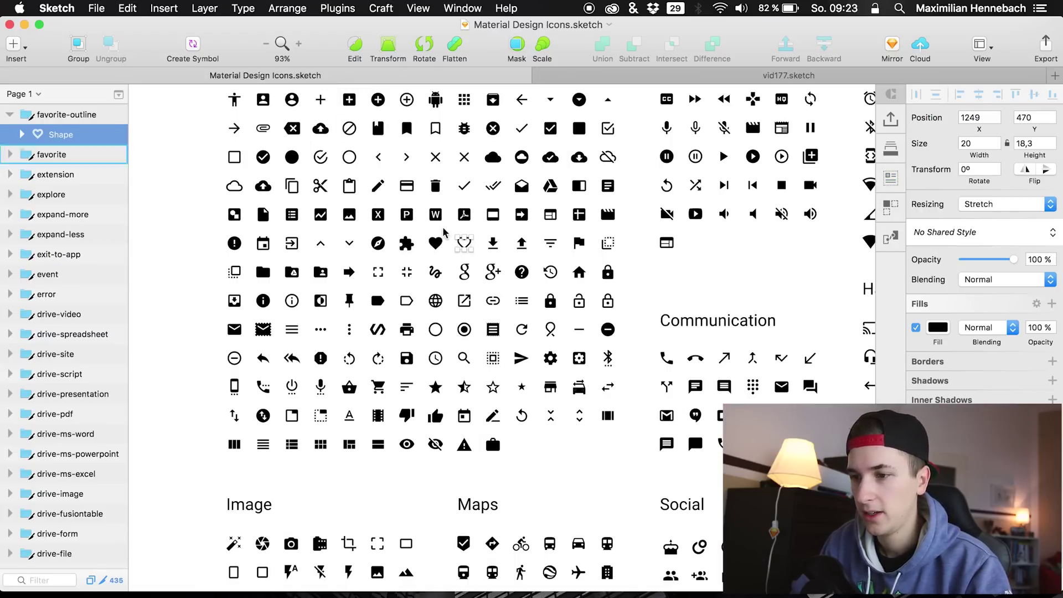
pyautogui.click(492, 158)
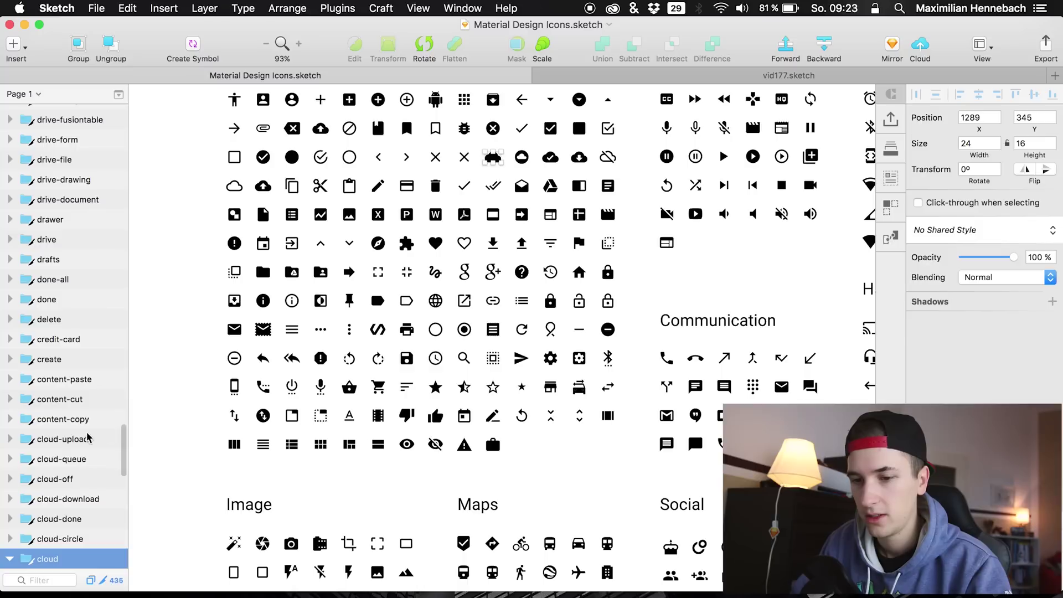
pyautogui.scroll(-5, 50, 462)
pyautogui.click(54, 421)
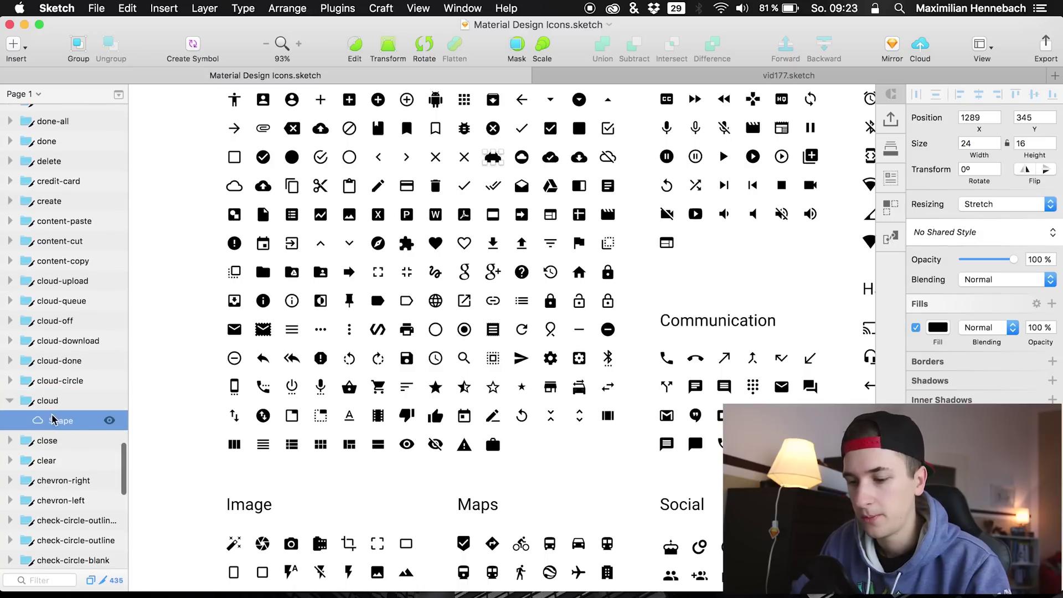
pyautogui.hotkey('ctrl', 'Up')
pyautogui.press('Escape')
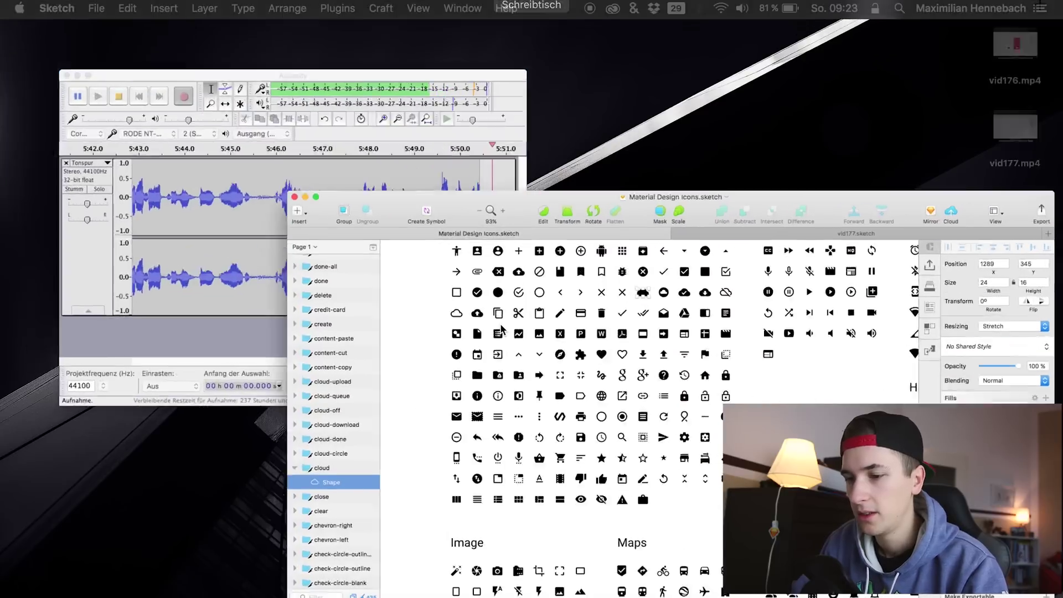
pyautogui.click(654, 76)
pyautogui.press('cmd+v')
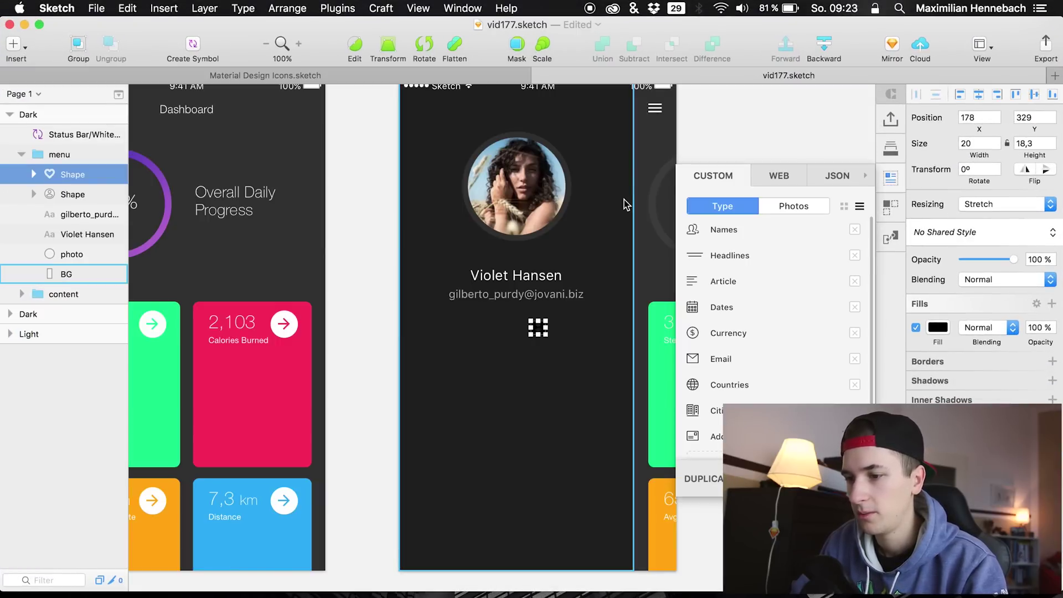
pyautogui.hotkey('ctrl', 'Up')
pyautogui.click(513, 324)
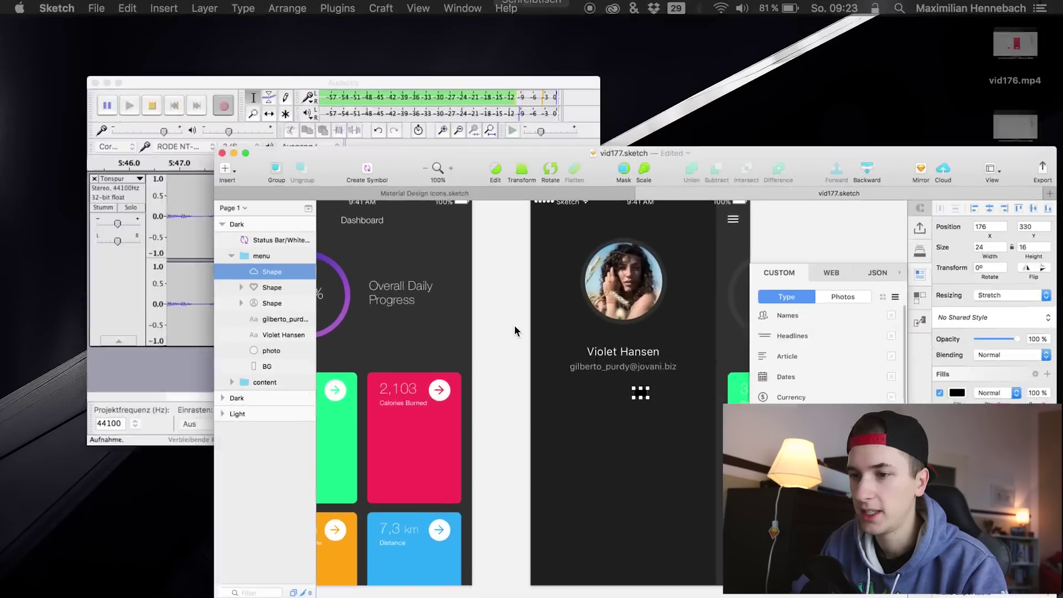
# - Copy the search magnifier icon shape into the menu group
pyautogui.click(387, 75)
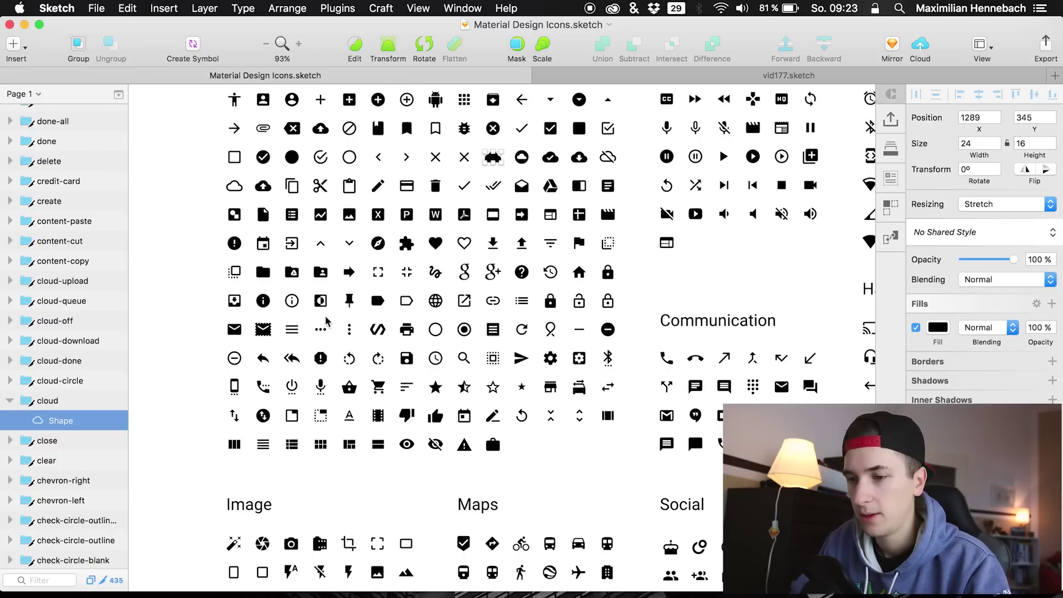
pyautogui.click(464, 358)
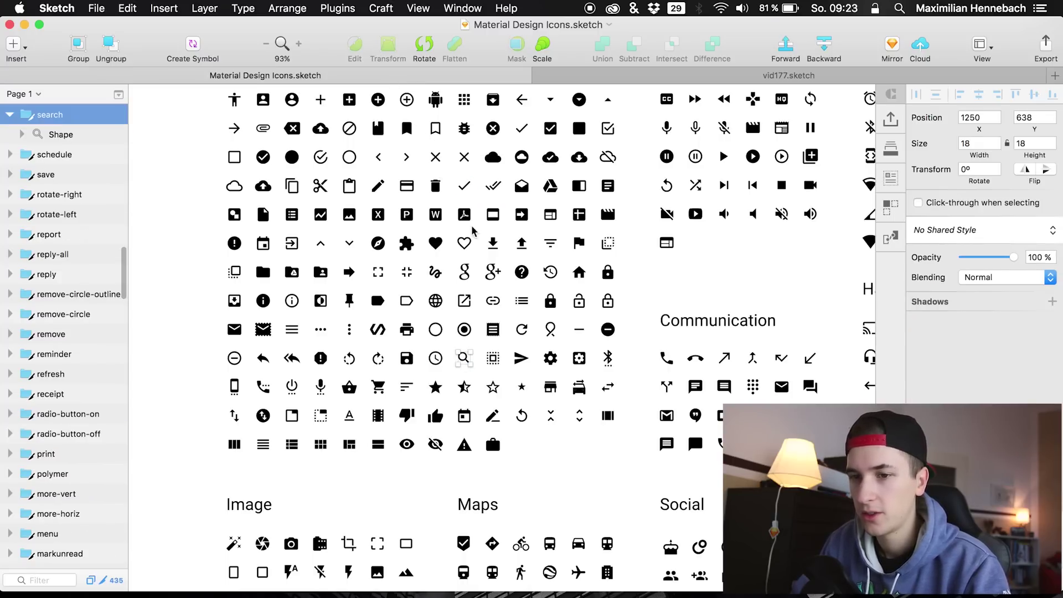
pyautogui.click(87, 136)
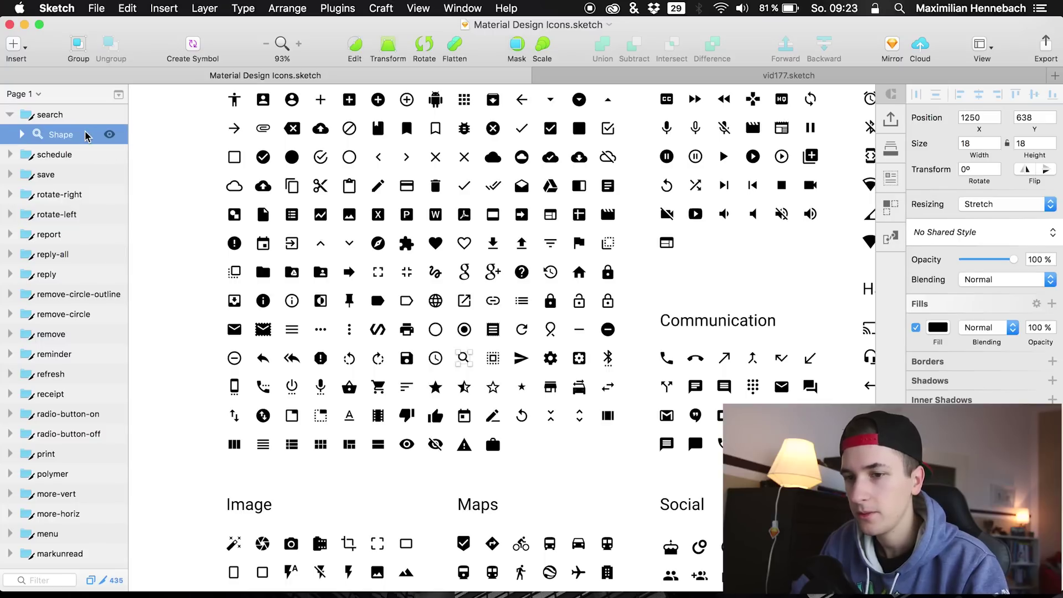
pyautogui.press('super+c')
pyautogui.click(670, 78)
pyautogui.press('super+v')
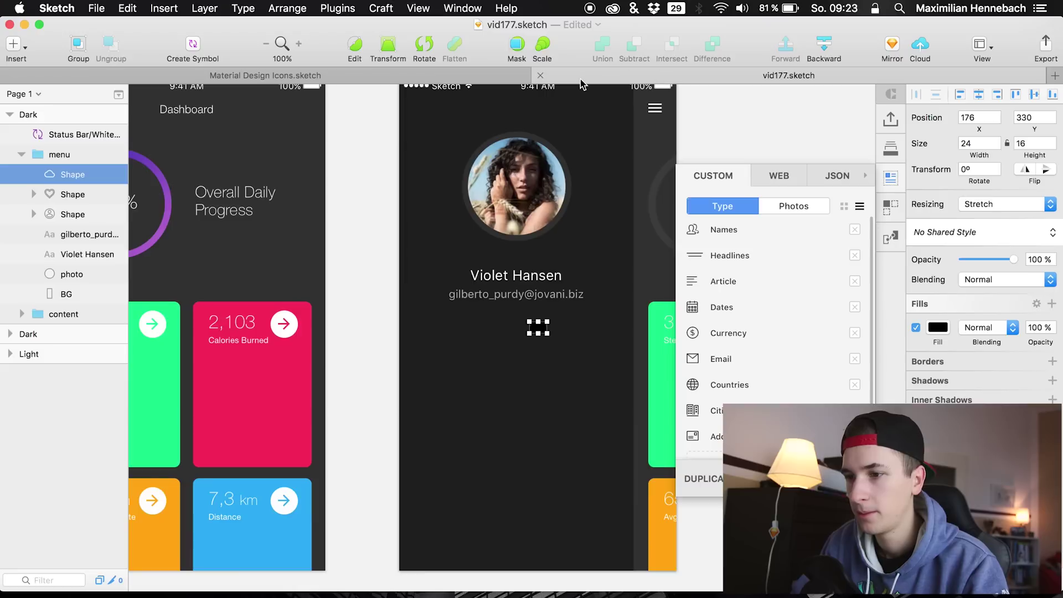
# - Paste the settings gear icon shape into the menu group, then select all five icons
pyautogui.click(479, 78)
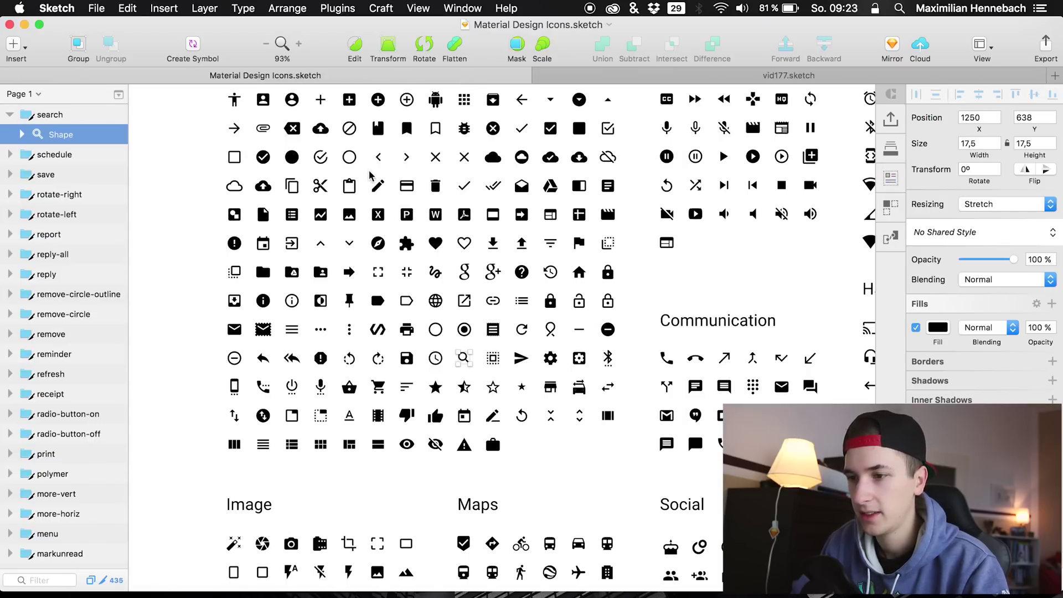
pyautogui.click(550, 358)
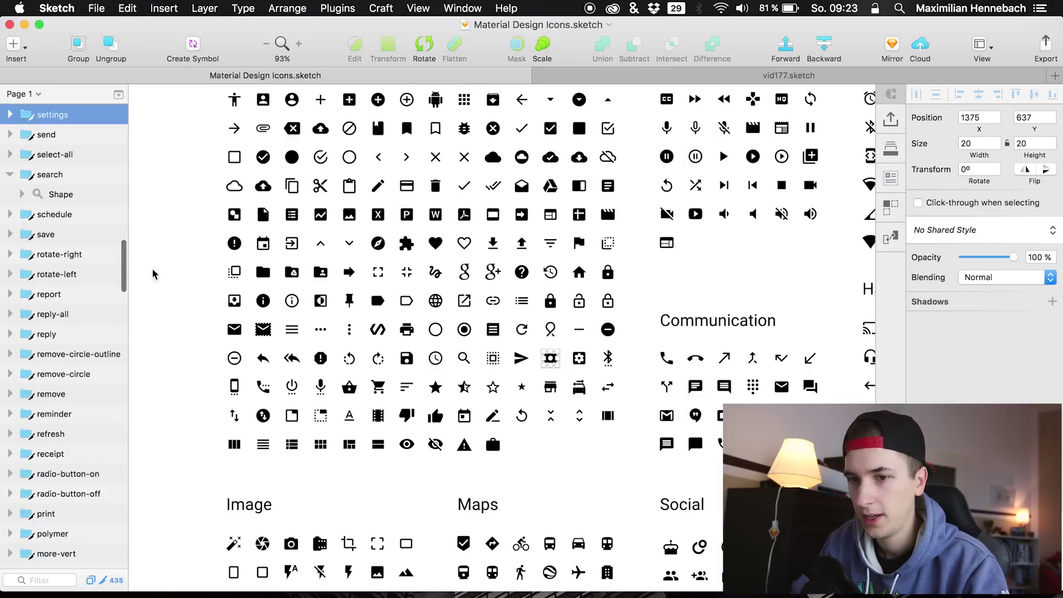
pyautogui.click(10, 115)
pyautogui.click(125, 135)
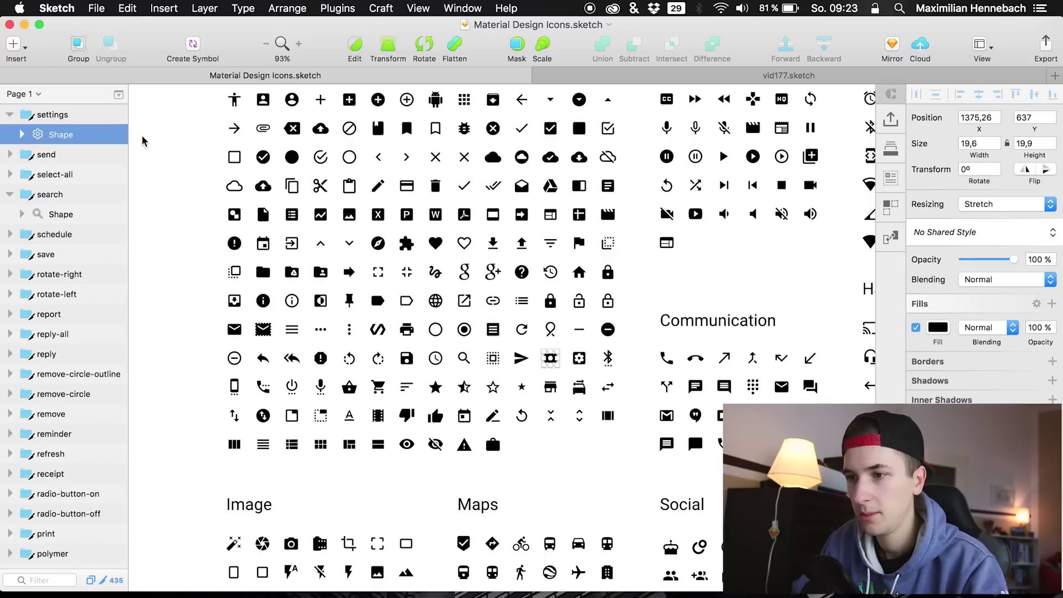
pyautogui.click(578, 78)
pyautogui.press('super+v')
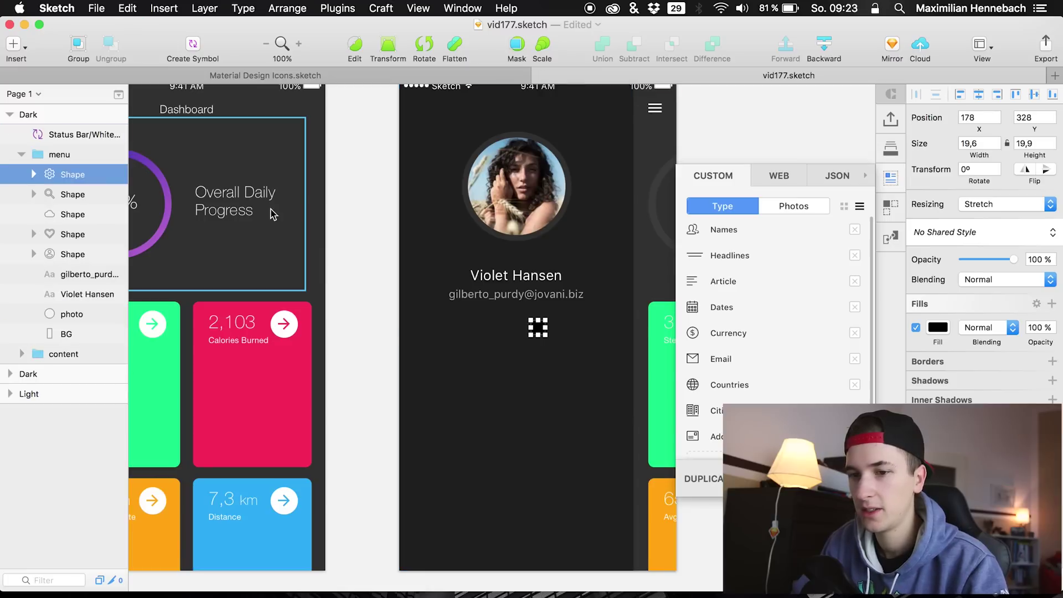
pyautogui.keyDown('shift'); pyautogui.click(78, 254); pyautogui.keyUp('shift')
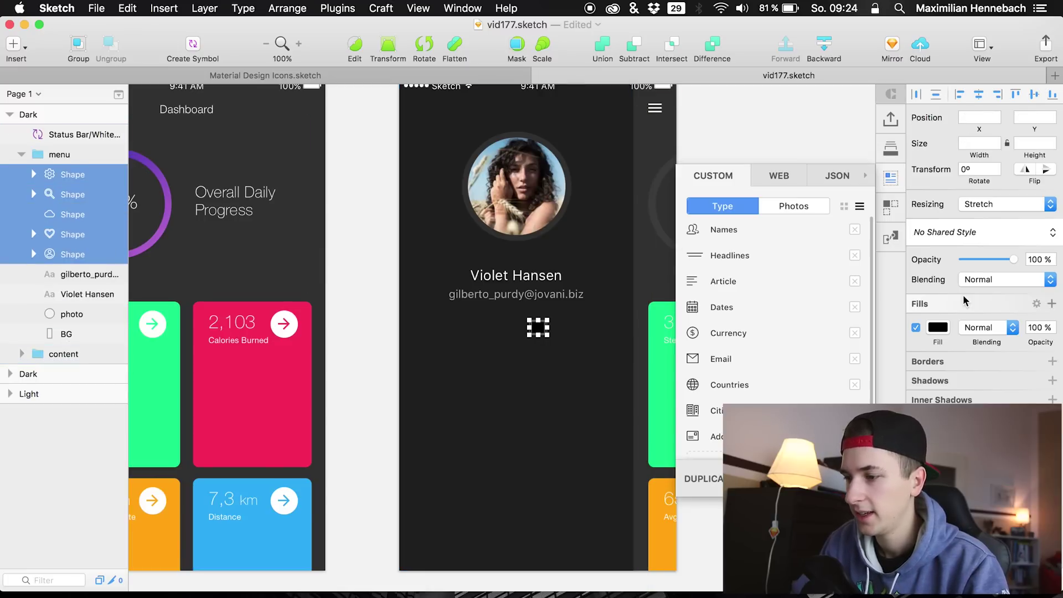
# - Change the five icons' fill from black to white and move them under the email line
pyautogui.click(938, 327)
pyautogui.moveTo(944, 392); pyautogui.dragTo(806, 231)
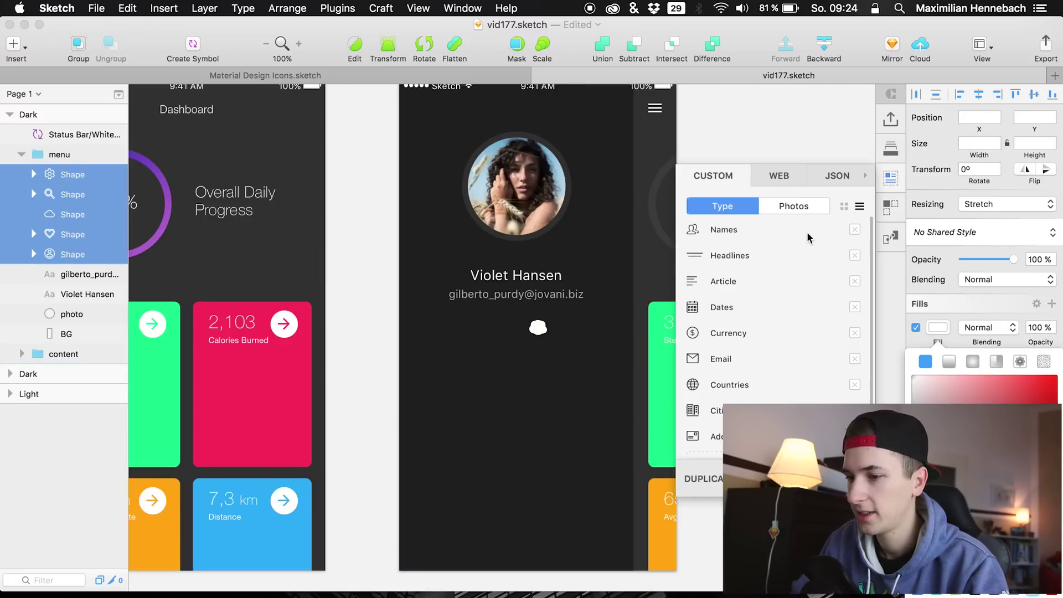
pyautogui.click(950, 313)
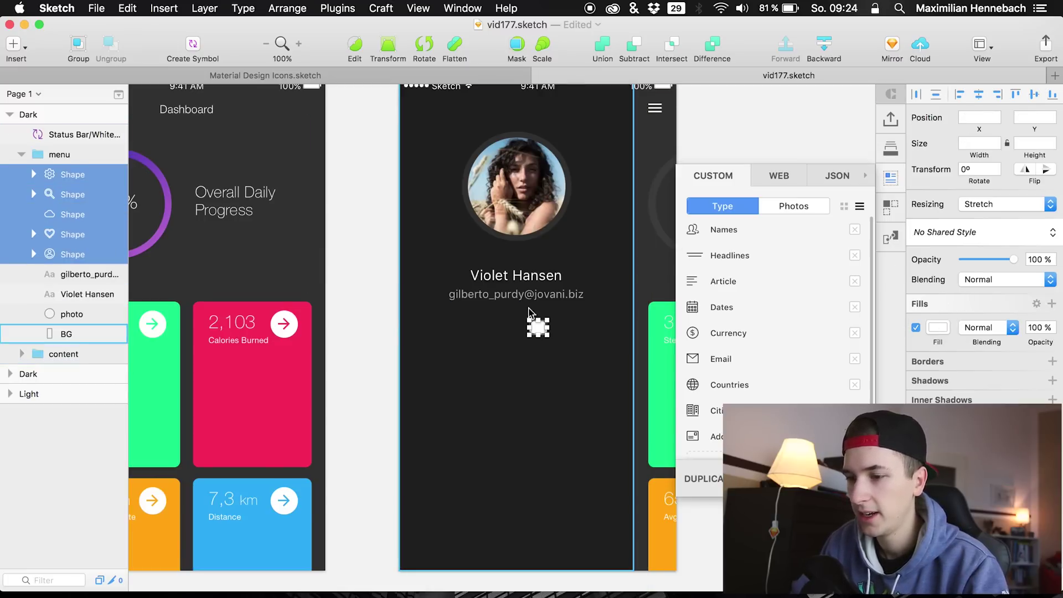
pyautogui.scroll(3, 520, 341)
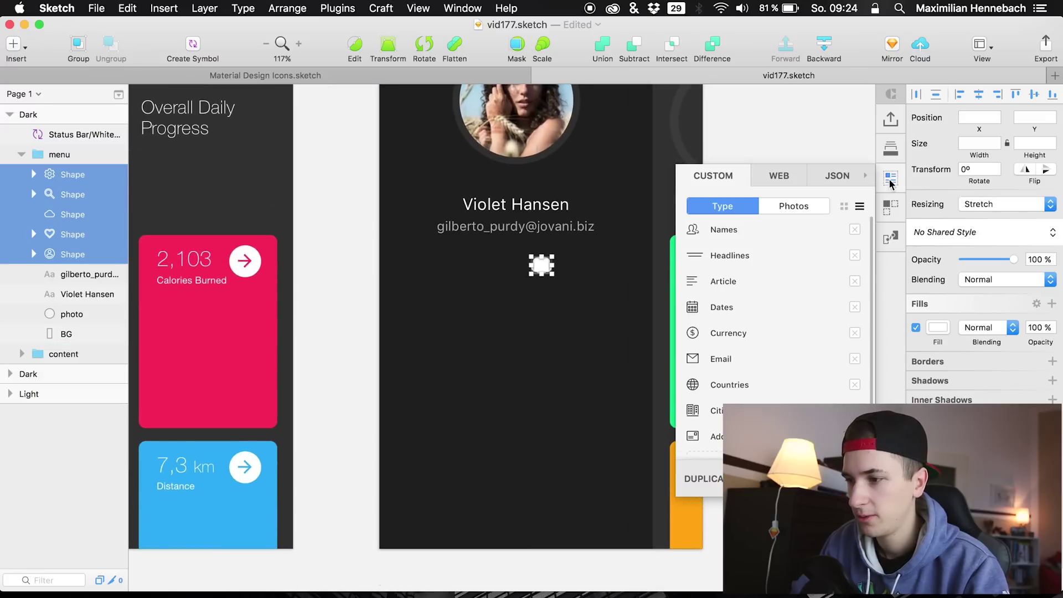
pyautogui.moveTo(541, 265); pyautogui.dragTo(448, 279)
# - Space the person, heart, cloud, search and gear icons evenly in a vertical column
pyautogui.click(73, 295)
pyautogui.click(71, 252)
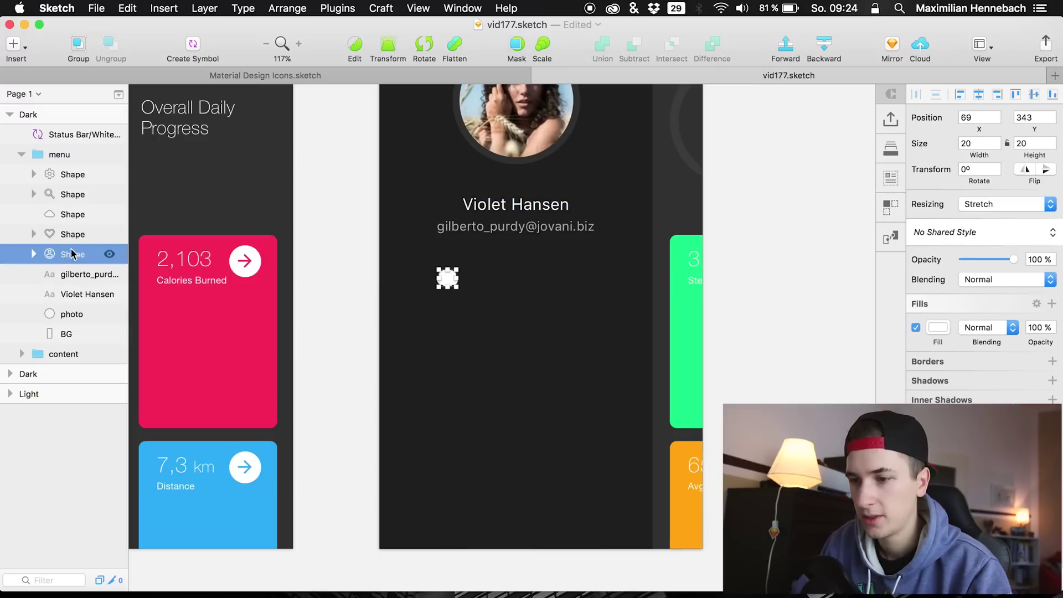
pyautogui.click(66, 234)
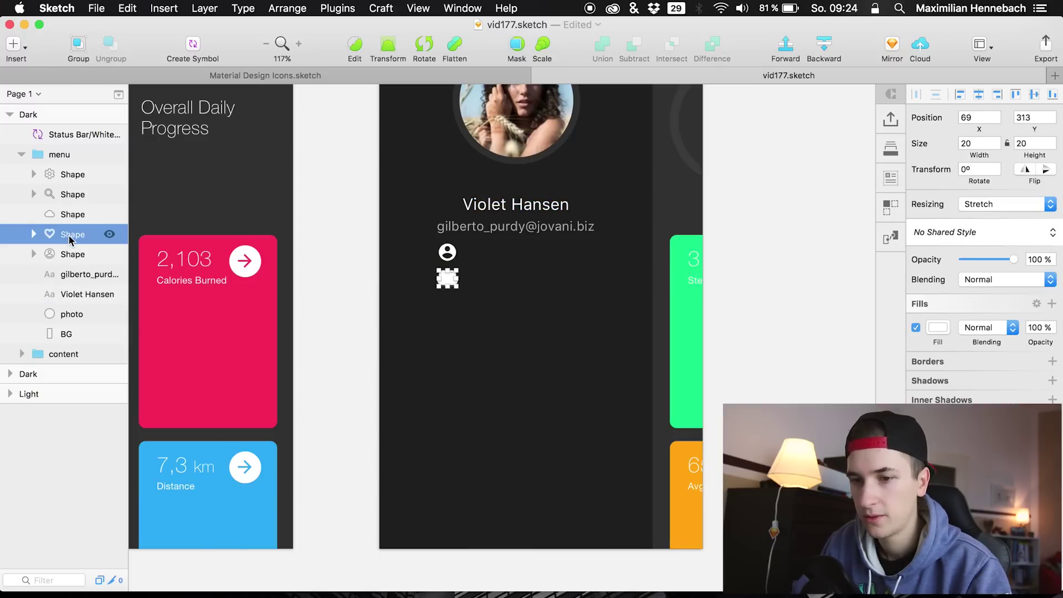
pyautogui.click(62, 215)
pyautogui.hotkey('shift', 'Down')
pyautogui.hotkey('shift', 'Down')
pyautogui.hotkey('shift', 'Down')
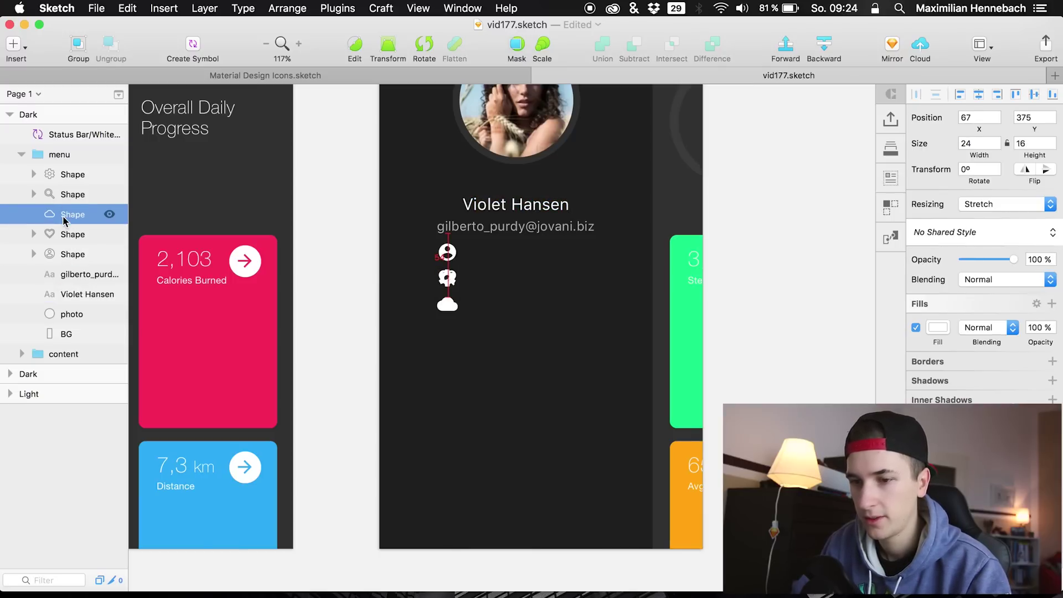
pyautogui.click(58, 190)
pyautogui.hotkey('shift', 'Down')
pyautogui.hotkey('shift', 'Down')
pyautogui.hotkey('shift', 'Down')
pyautogui.hotkey('shift', 'Down')
pyautogui.hotkey('shift', 'Down')
pyautogui.hotkey('shift', 'Down')
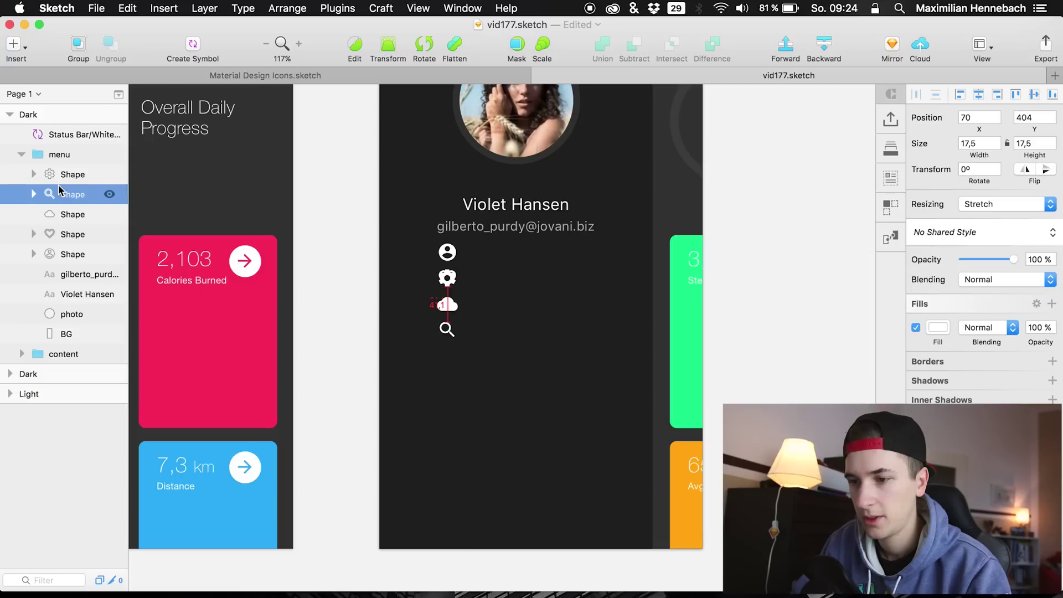
pyautogui.click(54, 173)
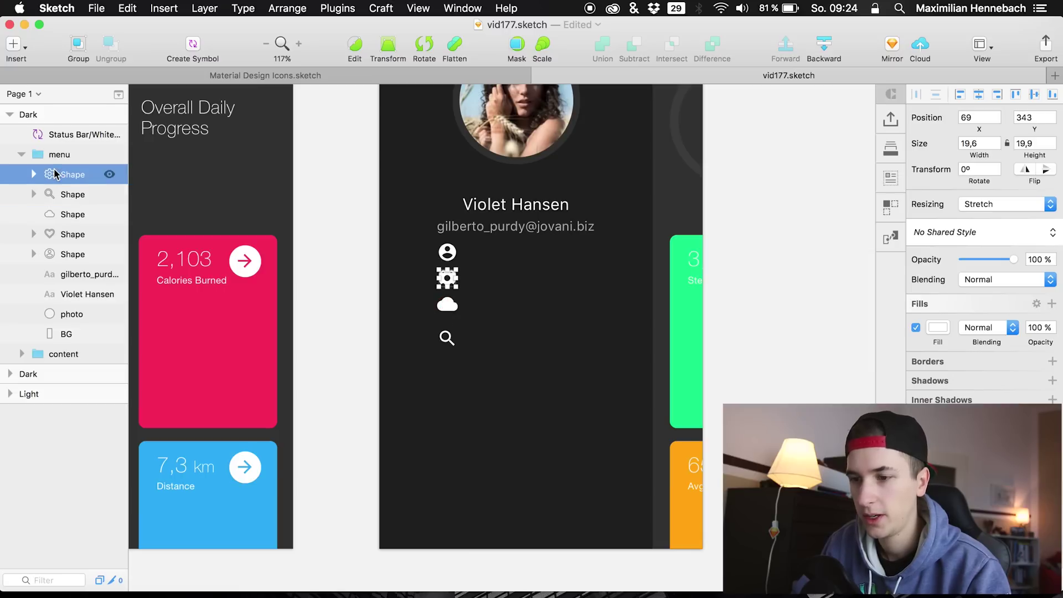
pyautogui.hotkey('shift', 'Down')
pyautogui.hotkey('shift', 'Down')
pyautogui.hotkey('shift', 'Down')
pyautogui.hotkey('shift', 'Down')
pyautogui.hotkey('shift', 'Down')
pyautogui.hotkey('shift', 'Down')
pyautogui.hotkey('shift', 'Down')
pyautogui.hotkey('shift', 'Down')
pyautogui.hotkey('shift', 'Down')
pyautogui.hotkey('shift', 'Down')
pyautogui.hotkey('shift', 'Down')
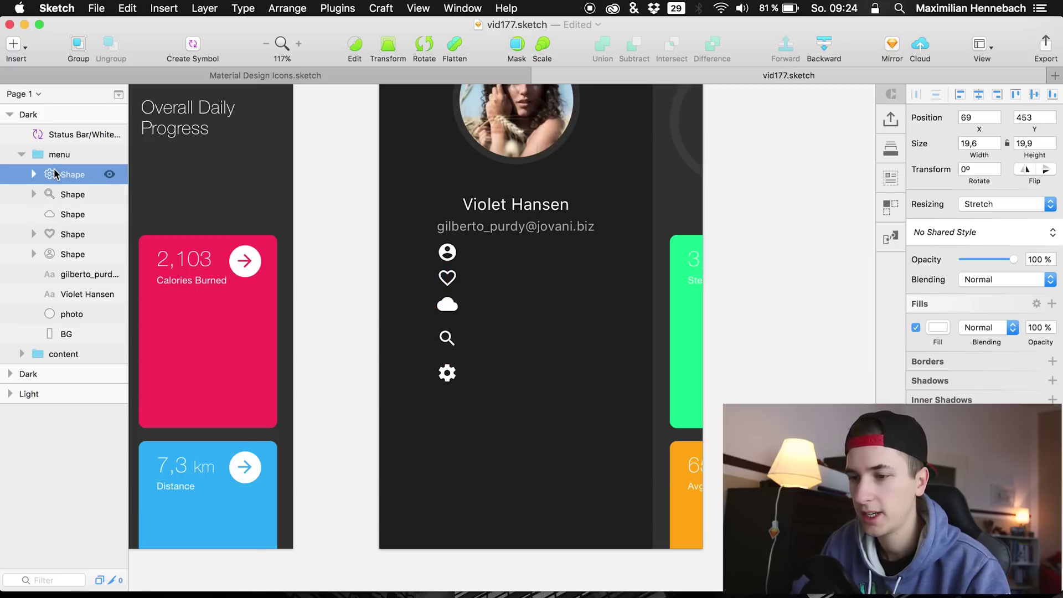
pyautogui.keyDown('shift'); pyautogui.click(55, 234); pyautogui.keyUp('shift')
pyautogui.hotkey('shift', 'Down')
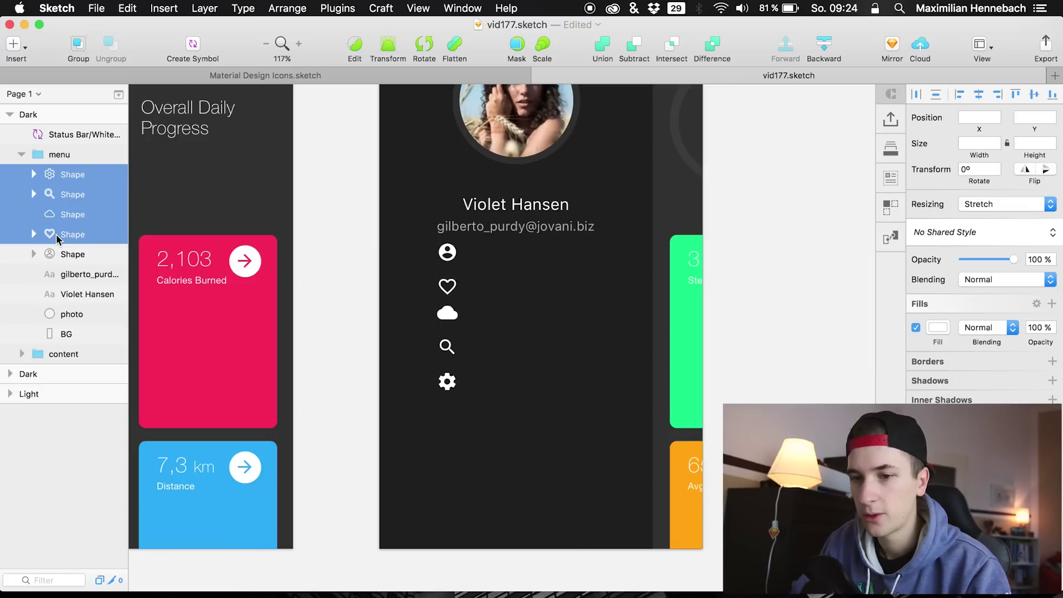
pyautogui.keyDown('super'); pyautogui.click(61, 235); pyautogui.keyUp('super')
pyautogui.hotkey('shift', 'Down')
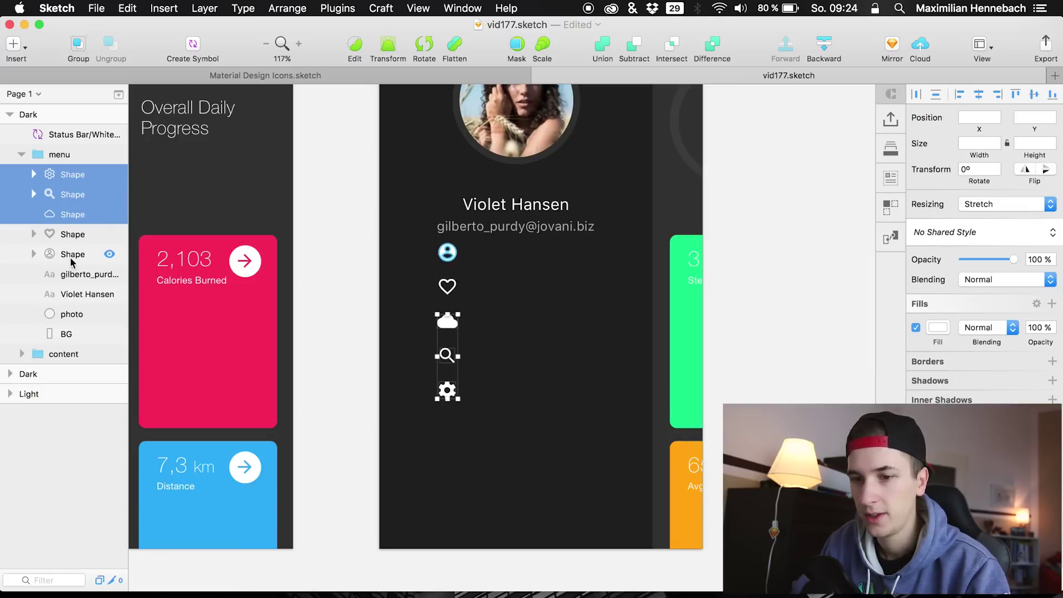
# - Group the five icons, name the group 'icons', and place it below the email
pyautogui.click(71, 256)
pyautogui.keyDown('shift'); pyautogui.click(72, 174); pyautogui.keyUp('shift')
pyautogui.press('super+g')
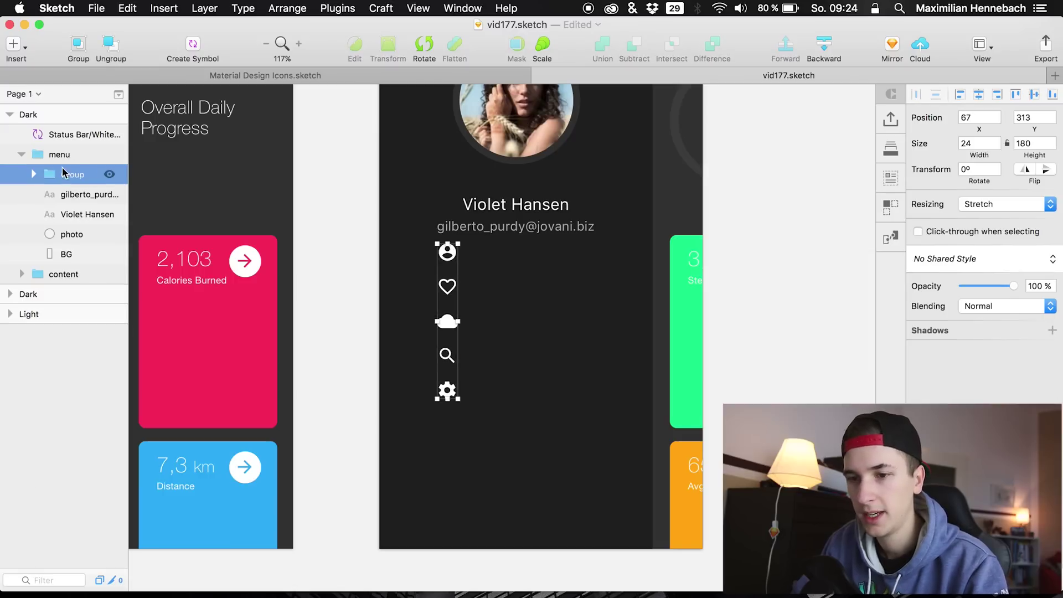
pyautogui.doubleClick(66, 174)
pyautogui.write('icons')
pyautogui.press('Return')
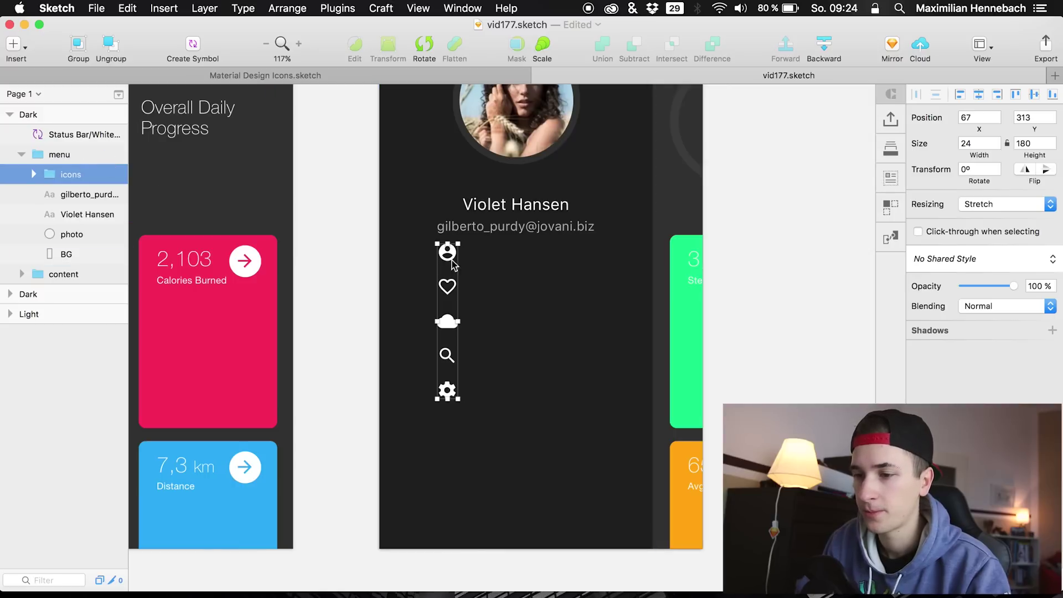
pyautogui.moveTo(452, 265); pyautogui.dragTo(427, 285)
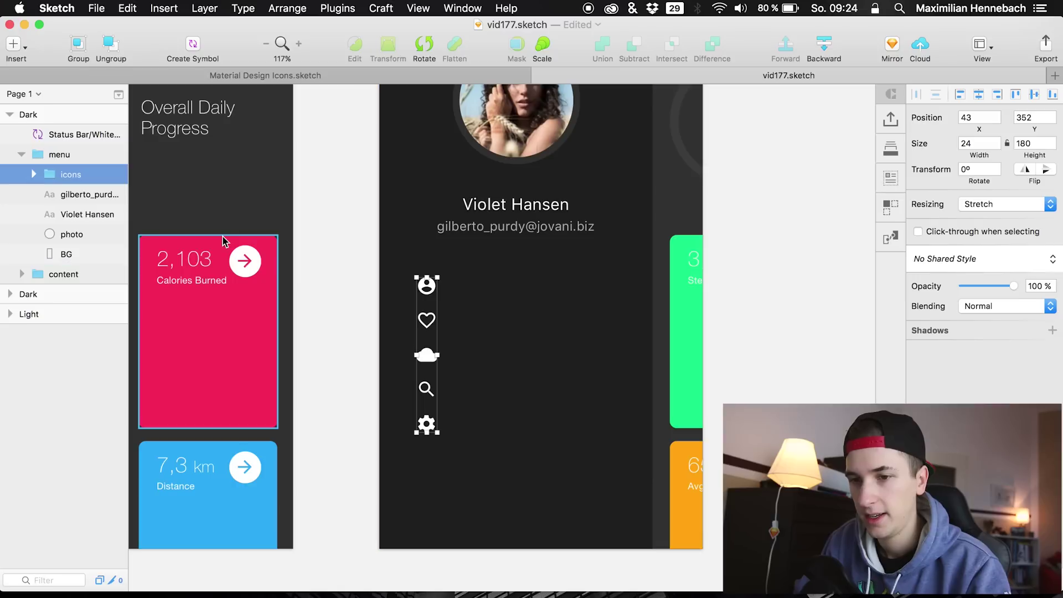
# - Paste a copy of the user name text beside the first icon, left-aligned
pyautogui.click(515, 214)
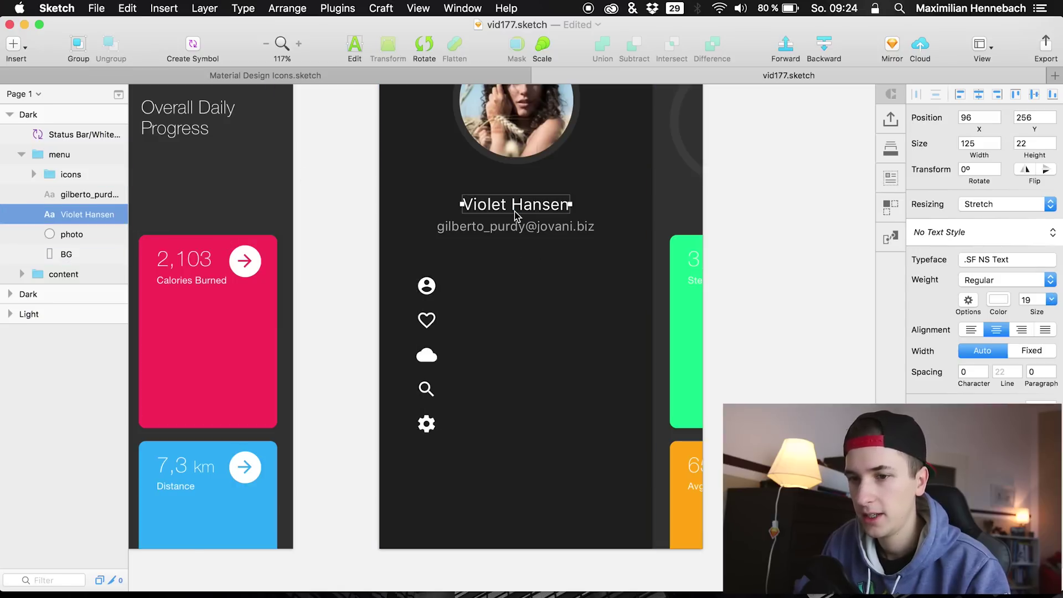
pyautogui.click(431, 329)
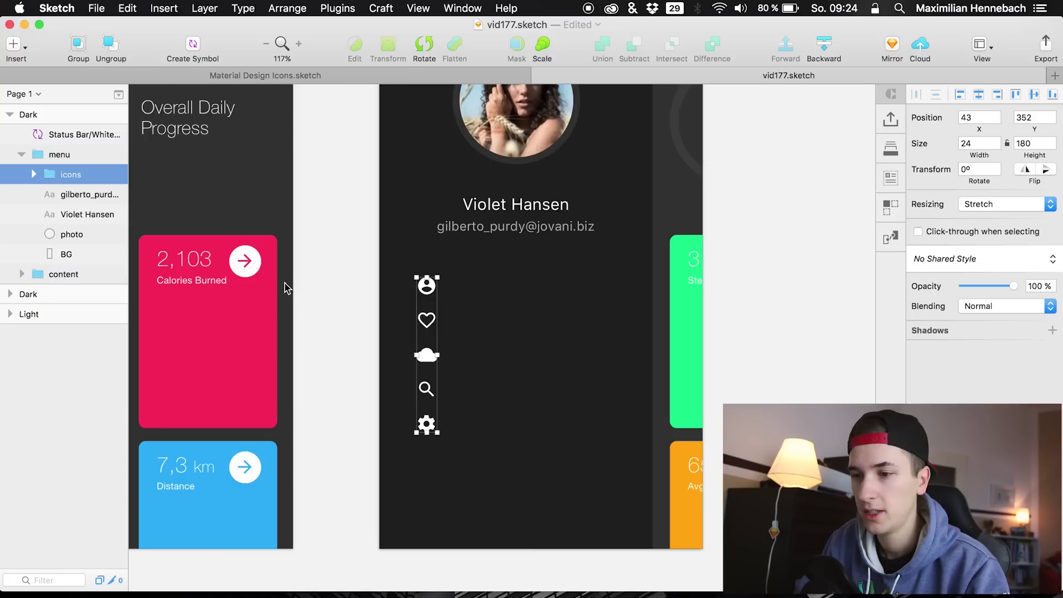
pyautogui.click(464, 208)
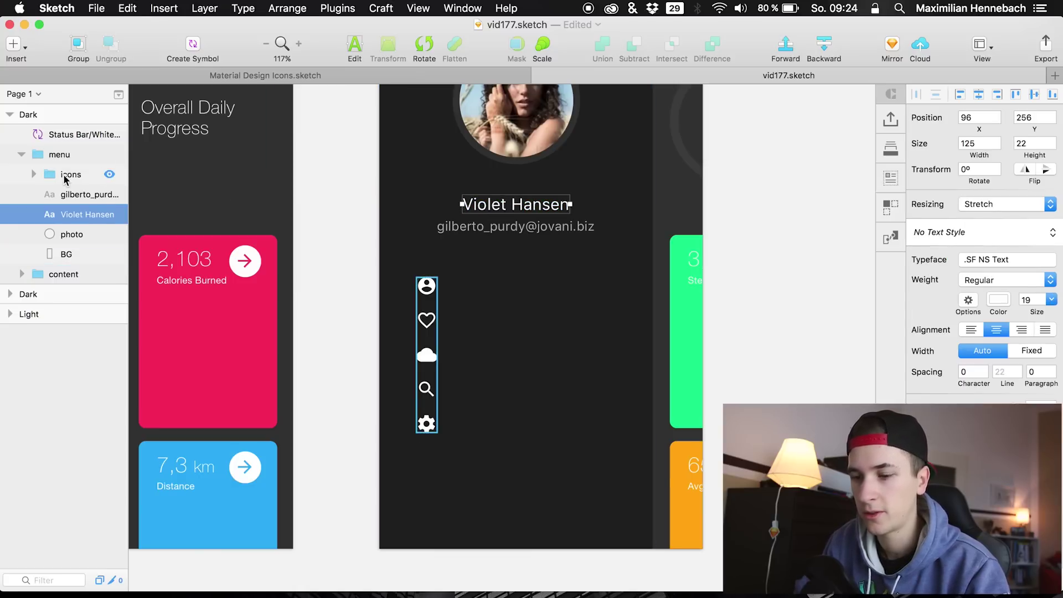
pyautogui.click(65, 178)
pyautogui.press('super+v')
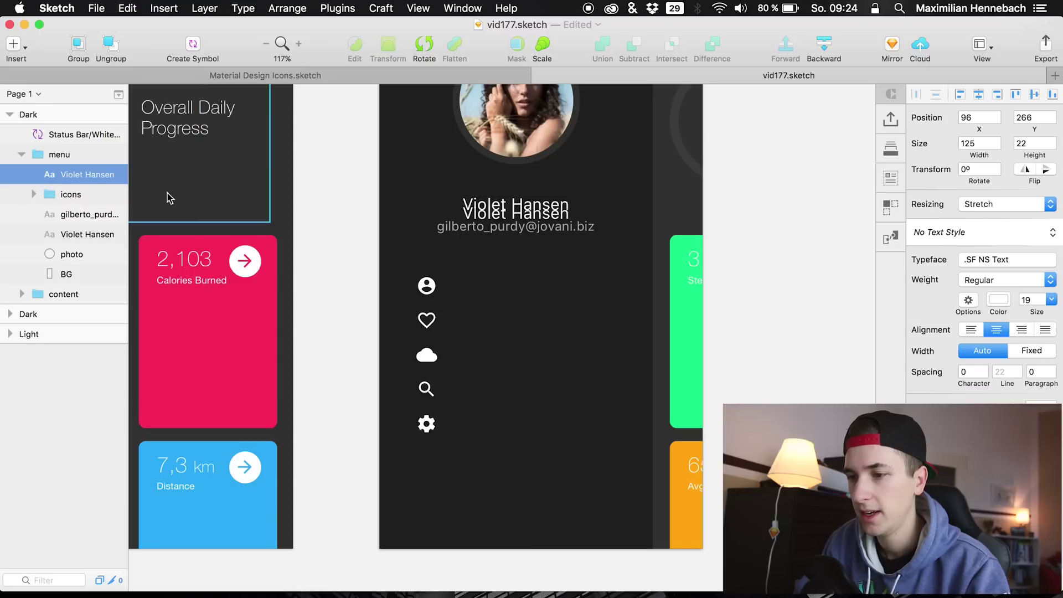
pyautogui.hotkey('shift', 'Down')
pyautogui.hotkey('shift', 'Down')
pyautogui.hotkey('shift', 'Down')
pyautogui.hotkey('shift', 'Down')
pyautogui.hotkey('shift', 'Down')
pyautogui.hotkey('shift', 'Down')
pyautogui.hotkey('shift', 'Down')
pyautogui.hotkey('shift', 'Down')
pyautogui.hotkey('shift', 'Down')
pyautogui.hotkey('shift', 'Down')
pyautogui.hotkey('shift', 'Up')
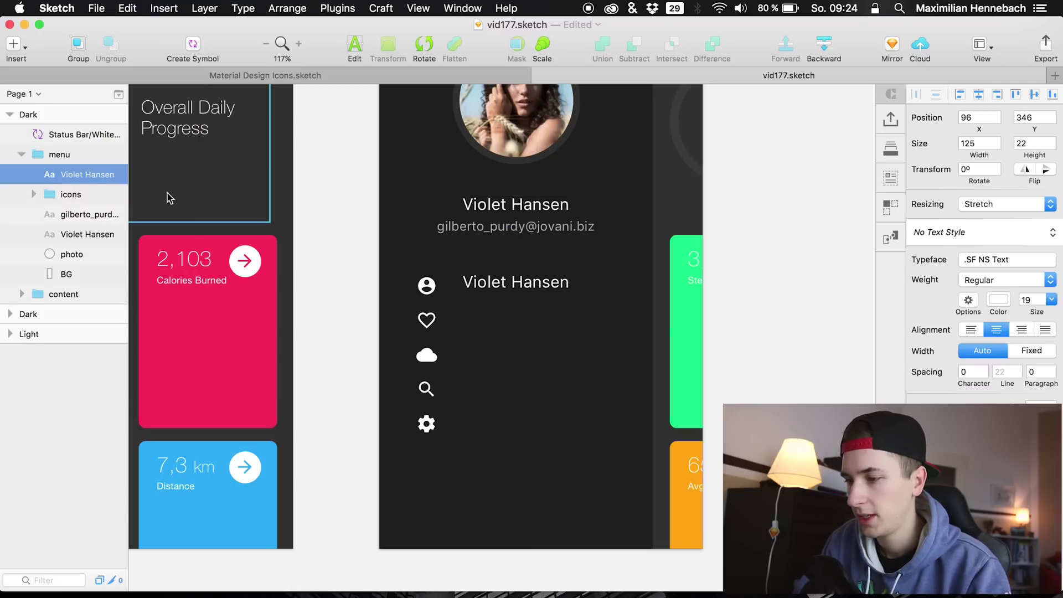
pyautogui.click(971, 329)
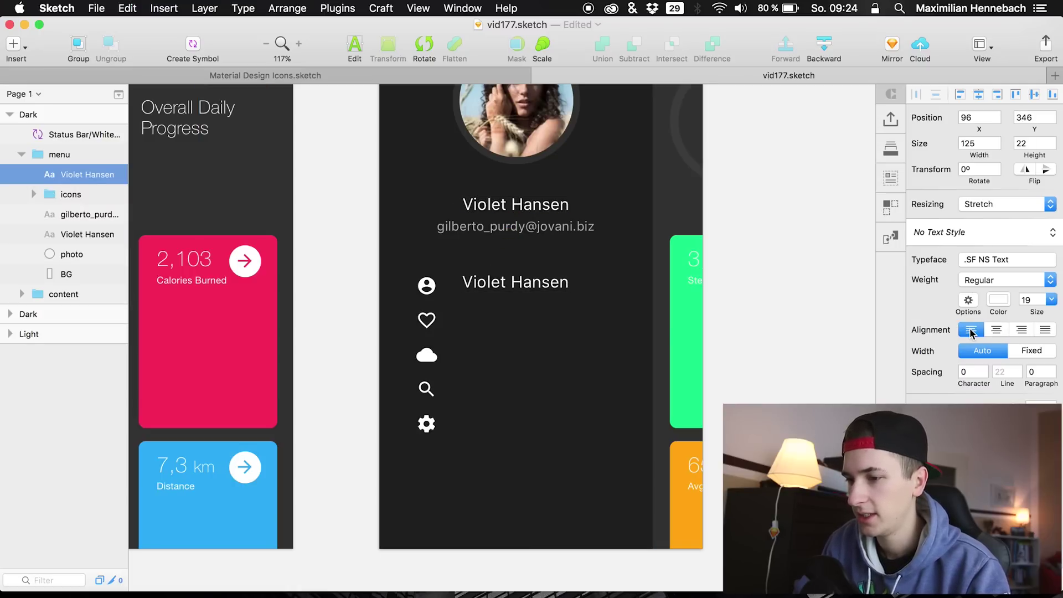
# - Change the copied text to 'User Profile'
pyautogui.doubleClick(513, 283)
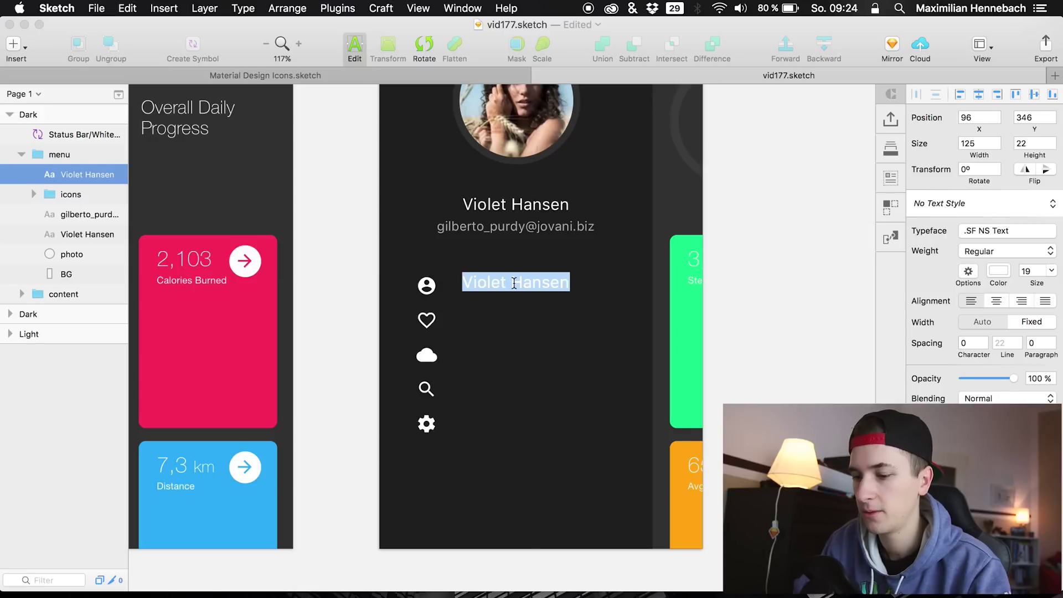
pyautogui.write('User')
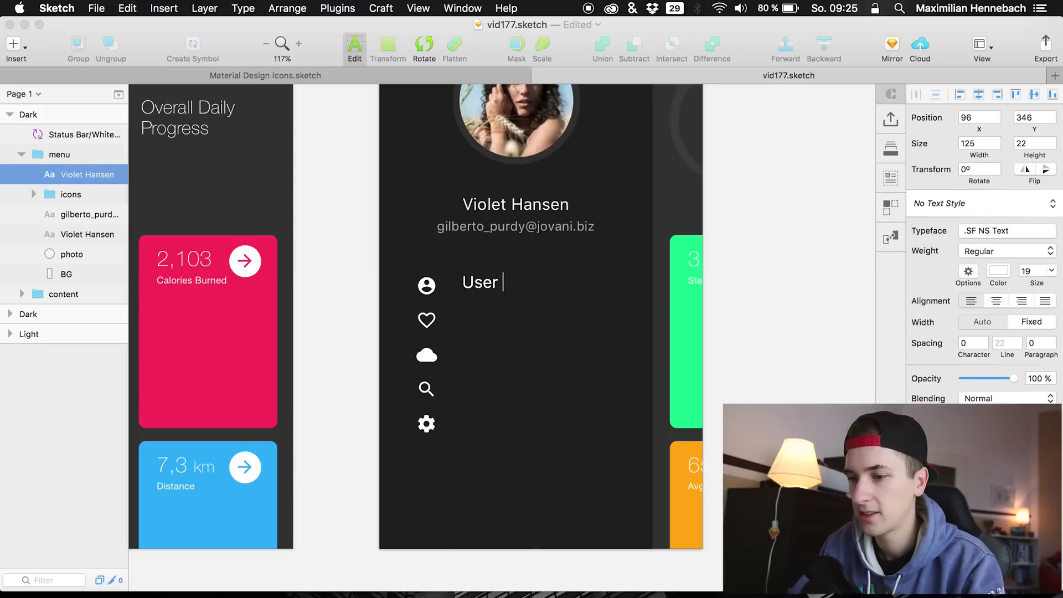
pyautogui.write(' Profile')
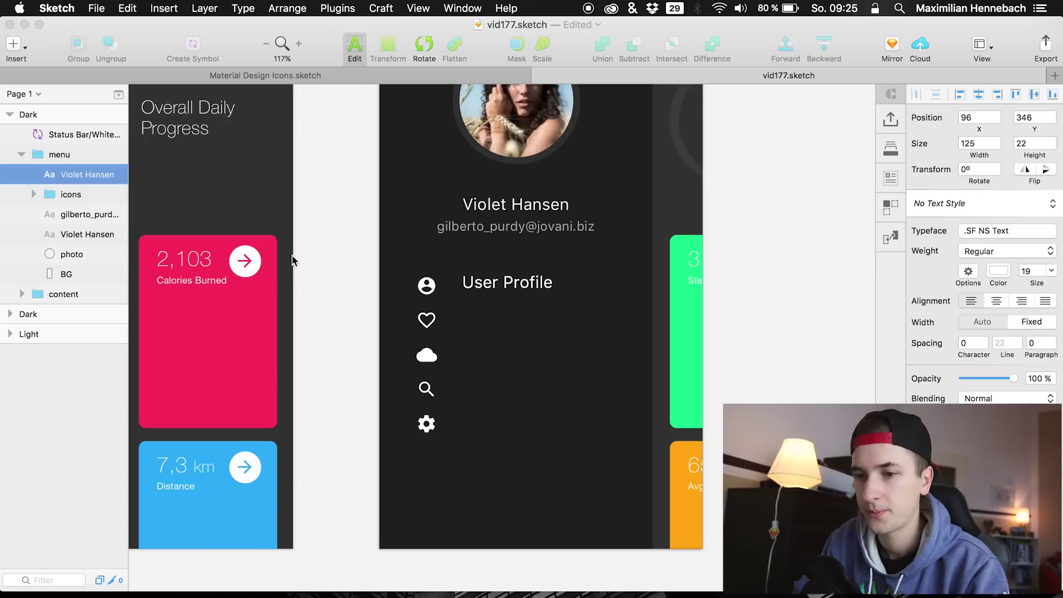
pyautogui.click(70, 185)
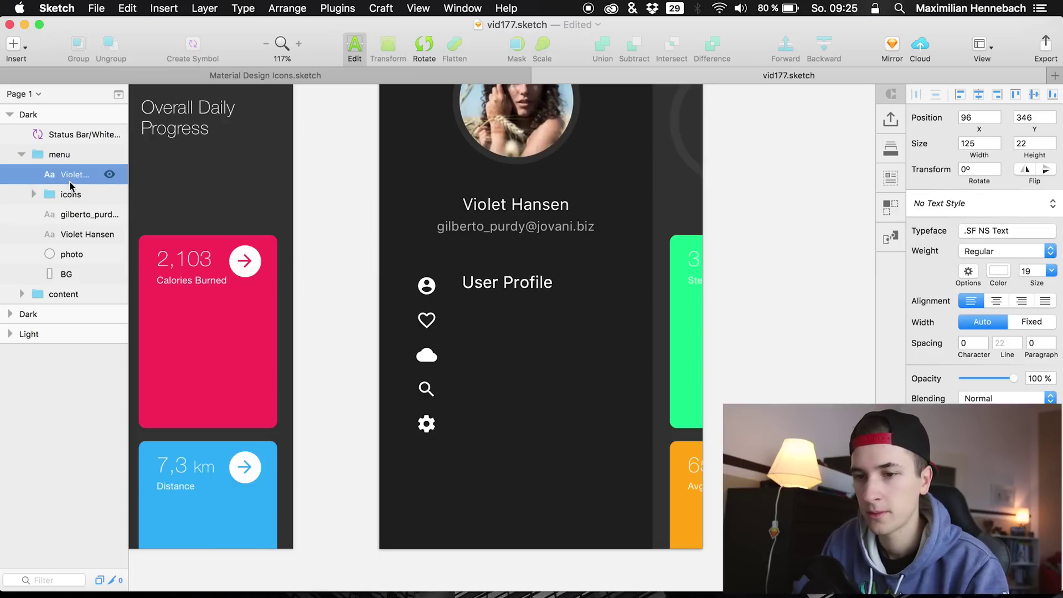
pyautogui.click(74, 176)
# - Duplicate the User Profile label down the icons, then delete the extra copies
pyautogui.press('super+d')
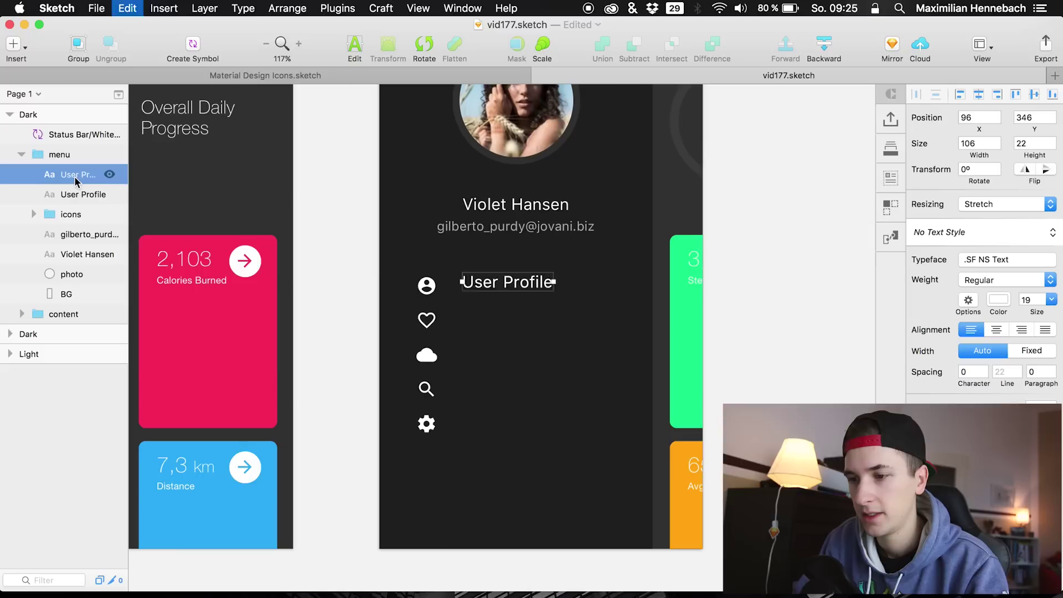
pyautogui.hotkey('shift', 'Down')
pyautogui.hotkey('shift', 'Down')
pyautogui.hotkey('shift', 'Down')
pyautogui.hotkey('shift', 'Down')
pyautogui.press('super+d')
pyautogui.hotkey('shift', 'Down')
pyautogui.hotkey('shift', 'Down')
pyautogui.hotkey('shift', 'Down')
pyautogui.hotkey('shift', 'Down')
pyautogui.hotkey('shift', 'Down')
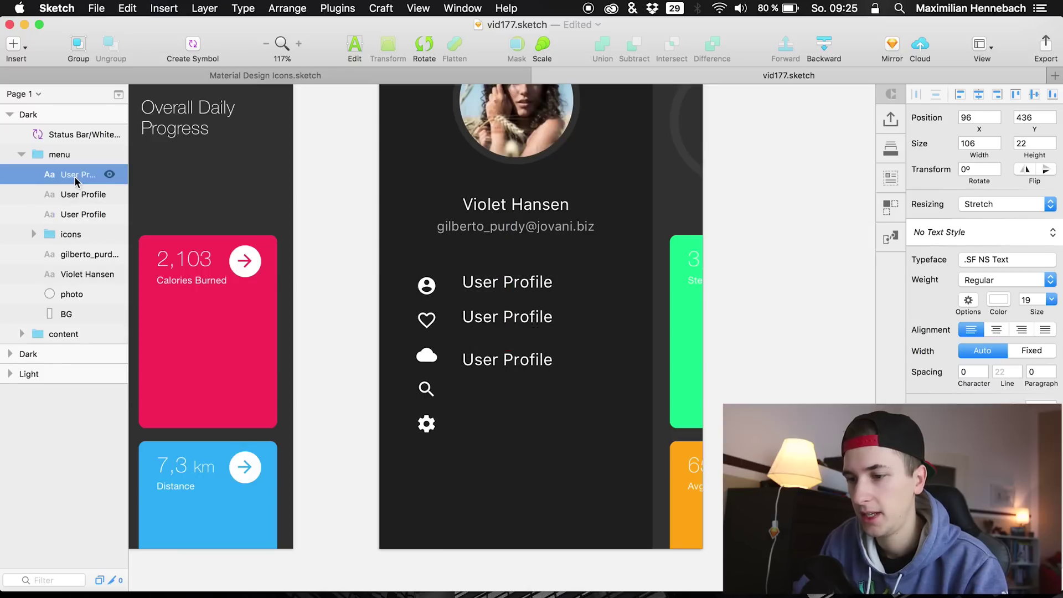
pyautogui.hotkey('shift', 'Up')
pyautogui.press('super+d')
pyautogui.press('super+d')
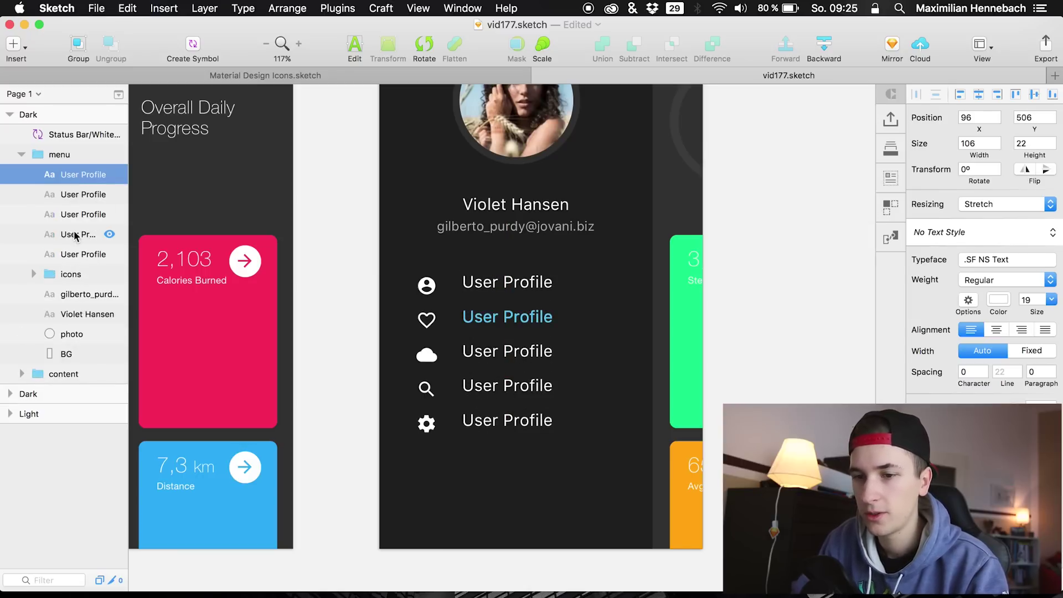
pyautogui.keyDown('shift'); pyautogui.click(76, 234); pyautogui.keyUp('shift')
pyautogui.press('Delete')
# - Run Craft's vertical Duplicate on the User Profile label, then undo and redo it
pyautogui.click(80, 176)
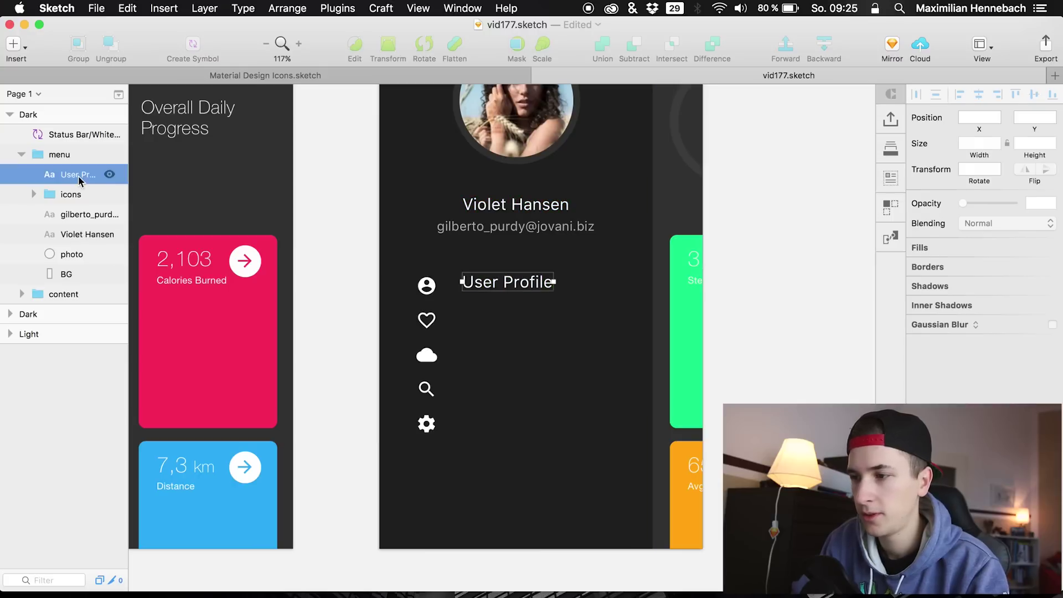
pyautogui.click(891, 151)
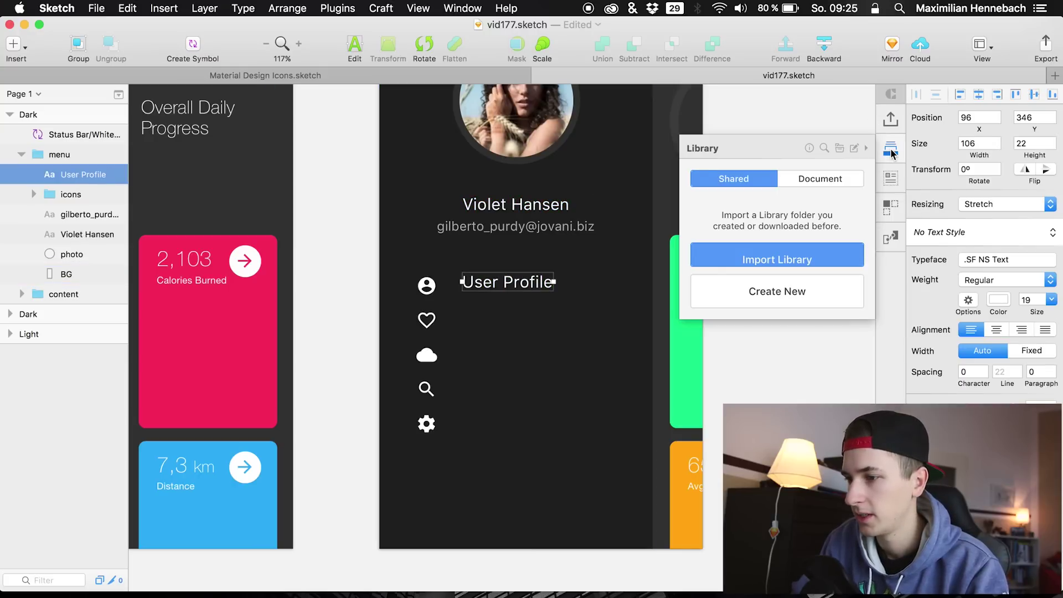
pyautogui.click(891, 204)
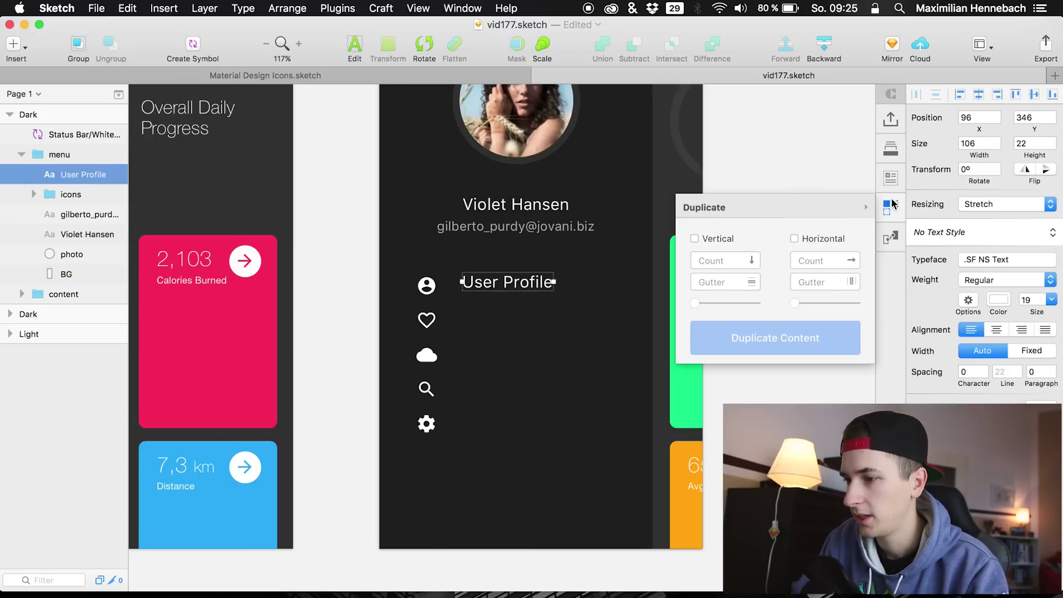
pyautogui.click(714, 243)
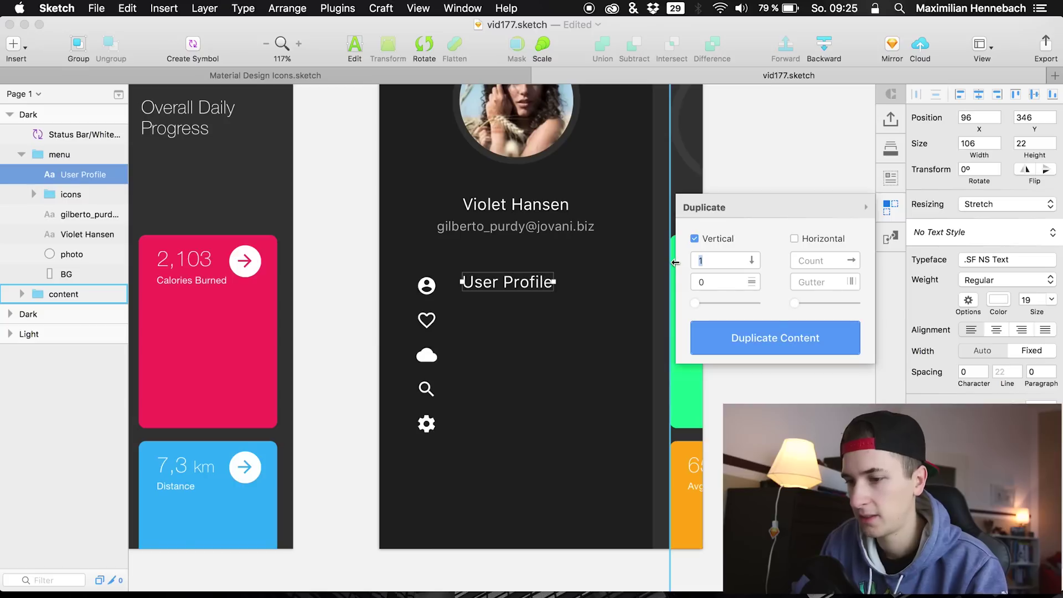
pyautogui.click(744, 344)
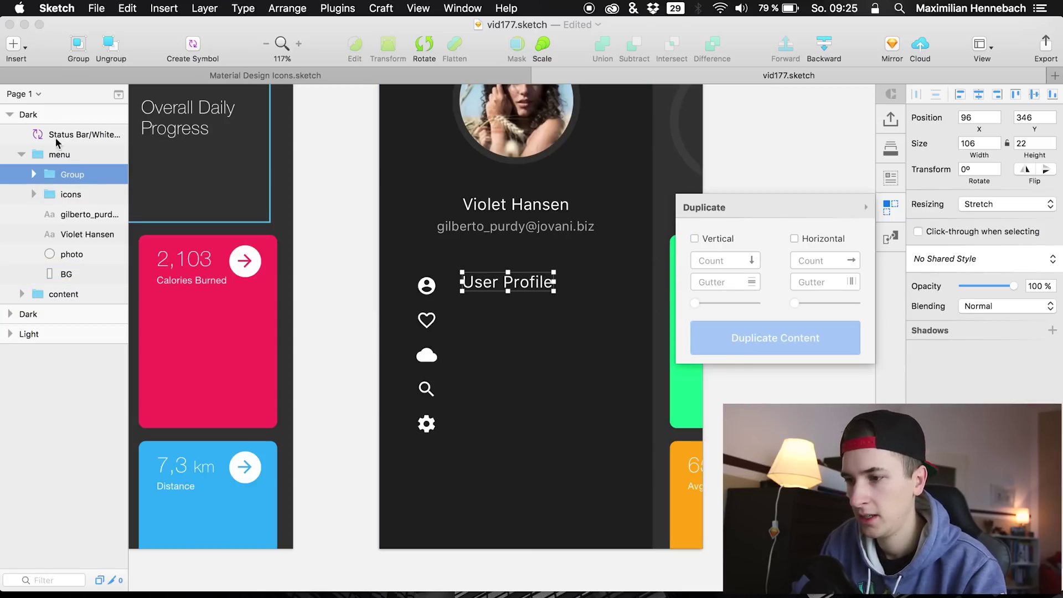
pyautogui.press('super+z')
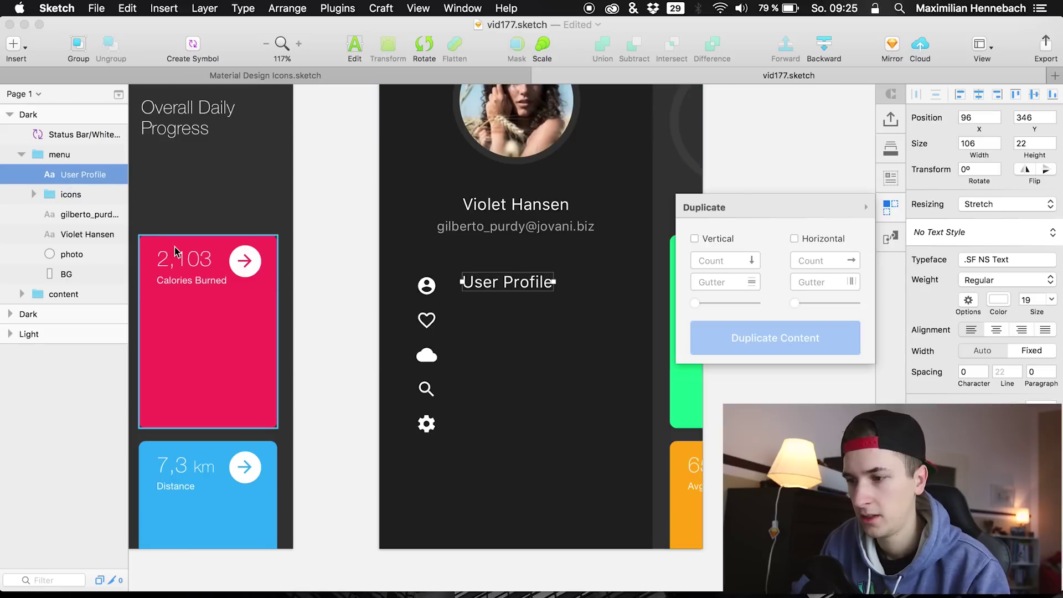
pyautogui.press('super+shift+z')
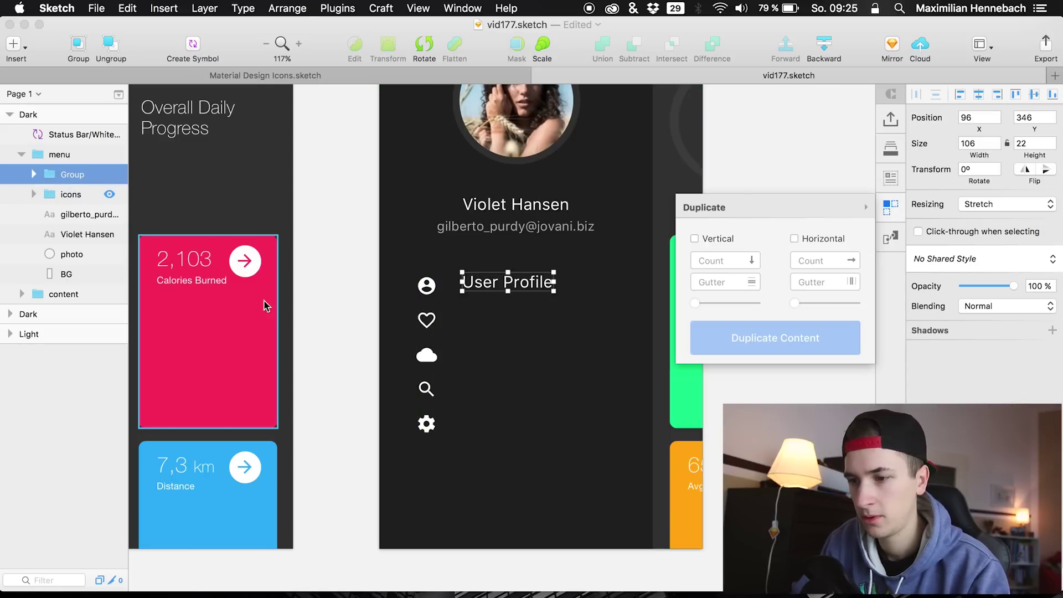
# - Duplicate vertically with count 4, inspect the resulting Group 2, and ungroup it
pyautogui.click(714, 239)
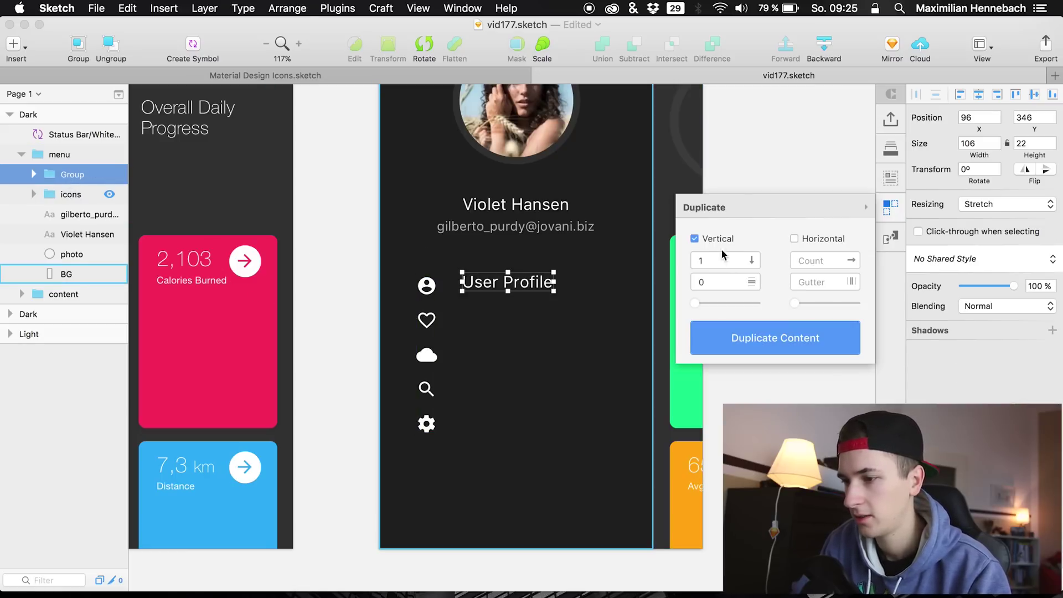
pyautogui.write('4')
pyautogui.click(803, 337)
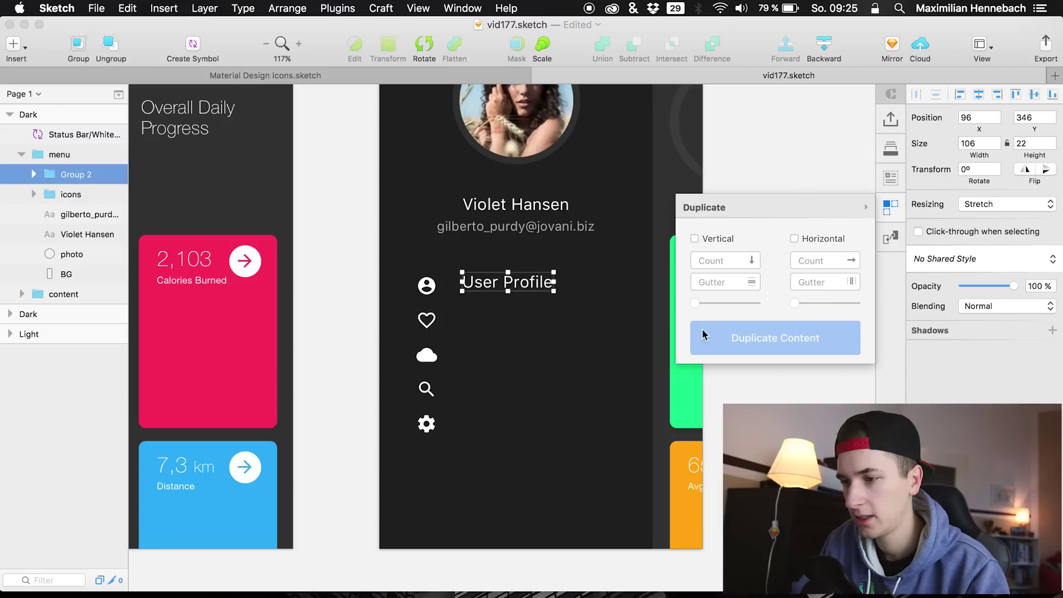
pyautogui.click(512, 296)
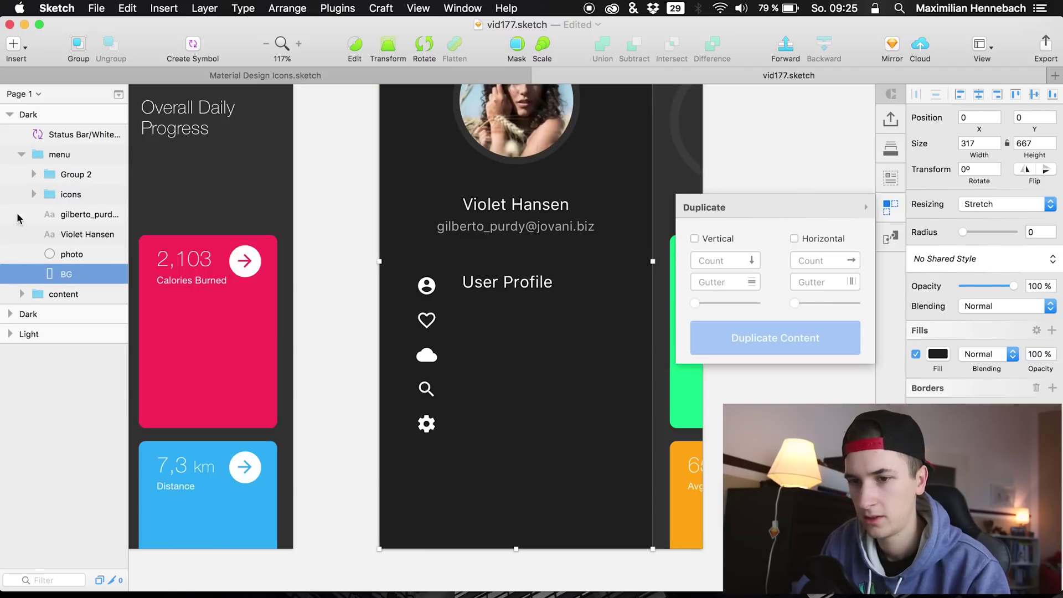
pyautogui.click(37, 178)
pyautogui.click(34, 175)
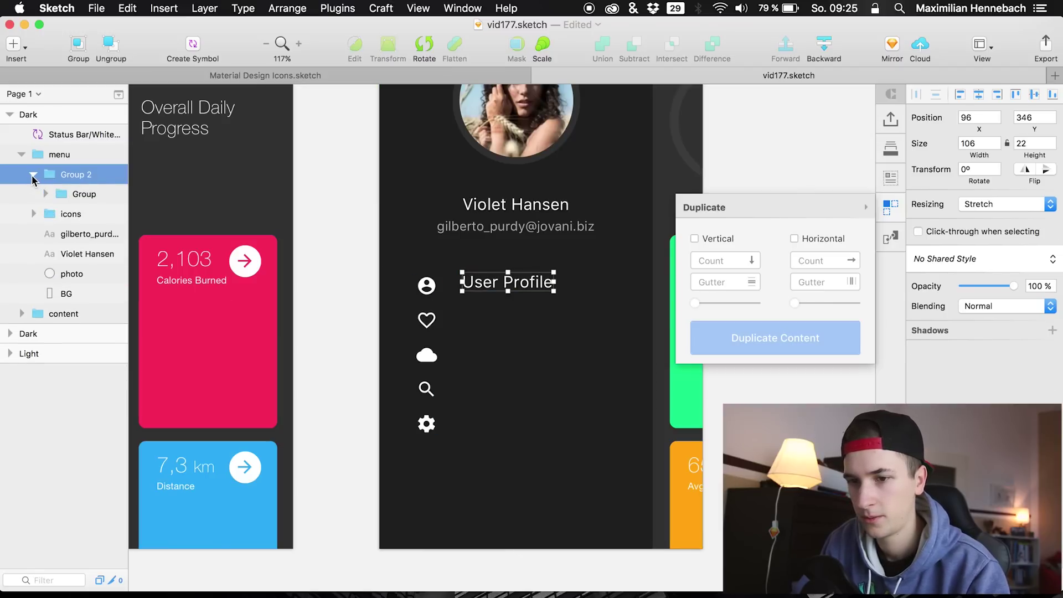
pyautogui.click(45, 194)
pyautogui.click(50, 199)
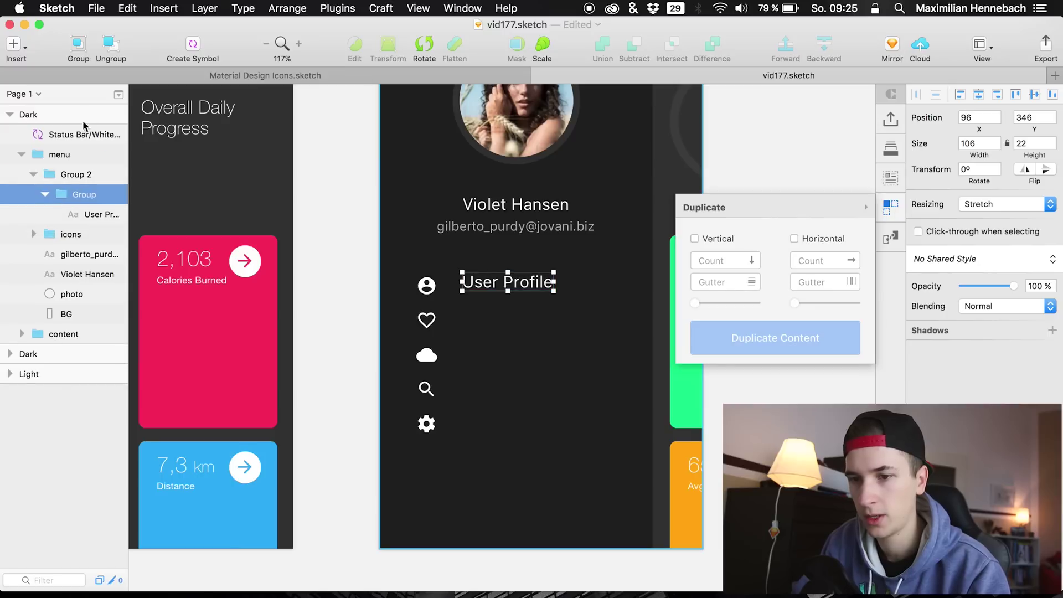
pyautogui.click(67, 175)
pyautogui.click(111, 50)
pyautogui.click(111, 50)
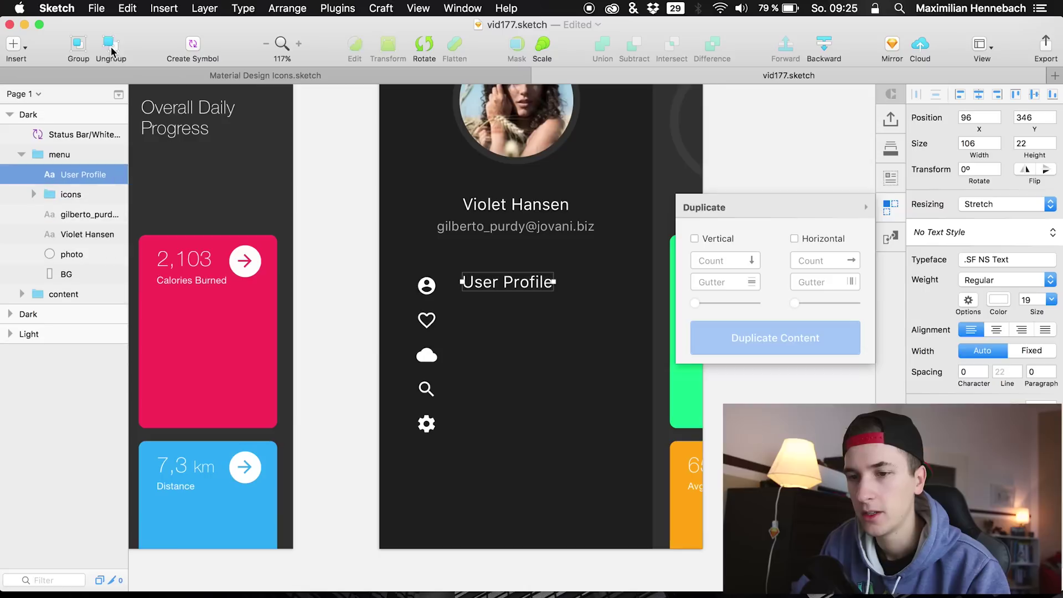
# - Duplicate the User Profile label downward into five labels, one beside each icon
pyautogui.press('super+d')
pyautogui.hotkey('shift', 'Down')
pyautogui.hotkey('shift', 'Down')
pyautogui.hotkey('shift', 'Down')
pyautogui.hotkey('shift', 'Down')
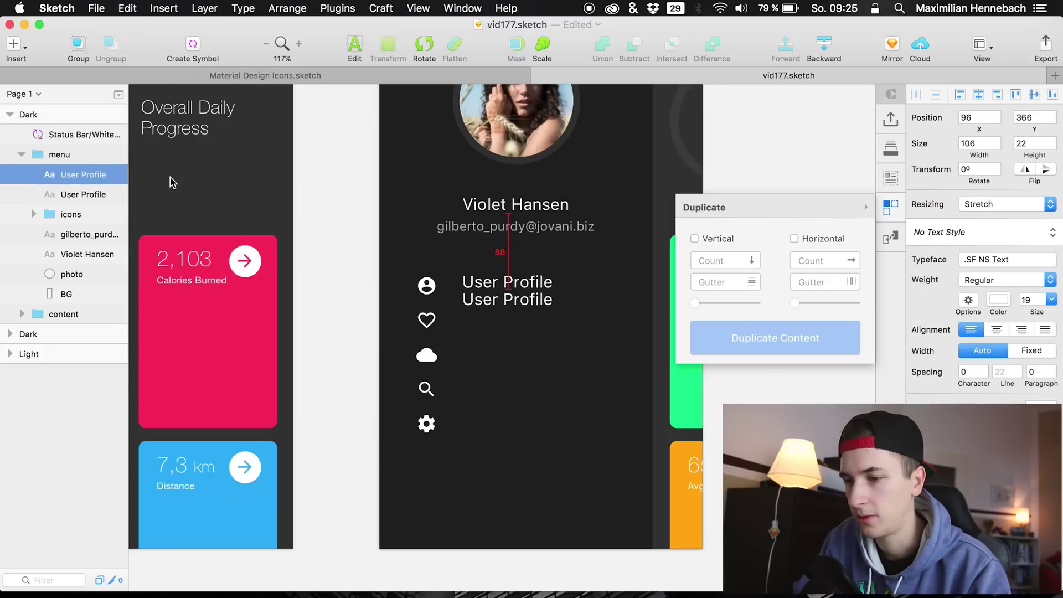
pyautogui.click(890, 207)
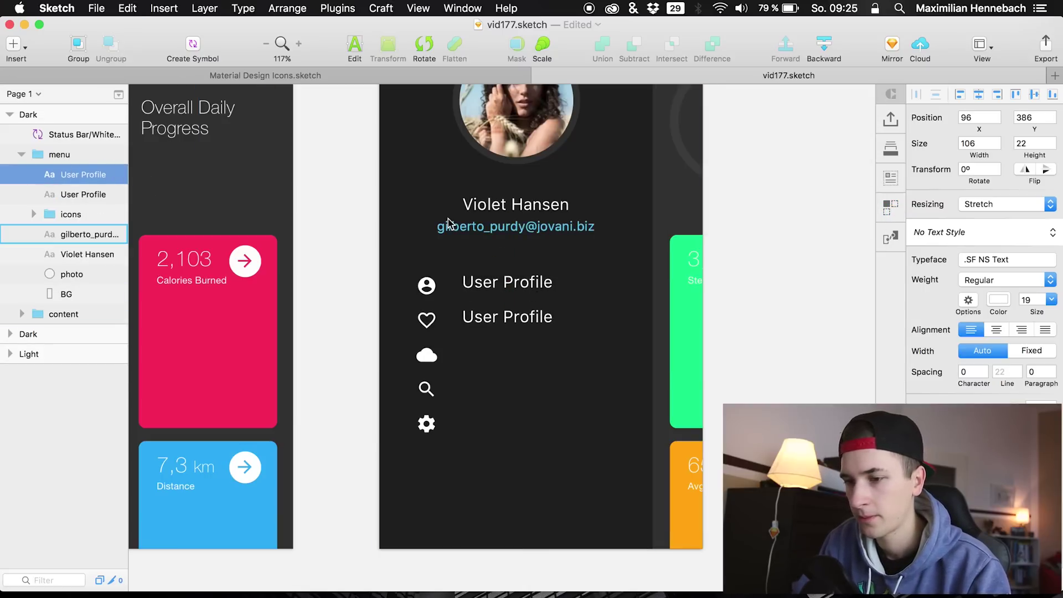
pyautogui.press('super+d')
pyautogui.press('super+d')
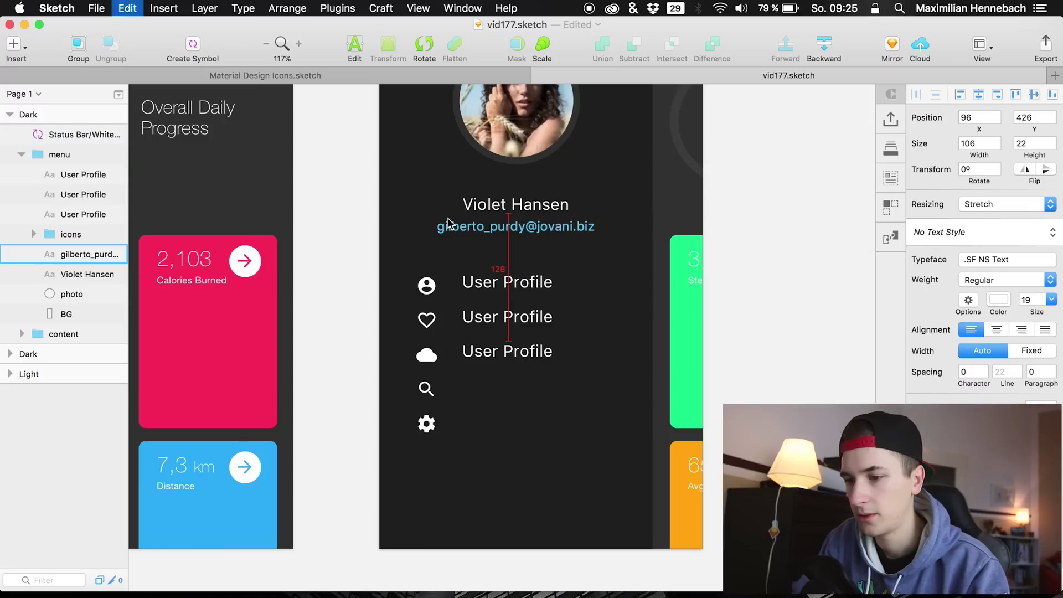
pyautogui.press('super+d')
pyautogui.hotkey('shift', 'Down')
pyautogui.hotkey('shift', 'Down')
pyautogui.hotkey('shift', 'Down')
pyautogui.hotkey('shift', 'Down')
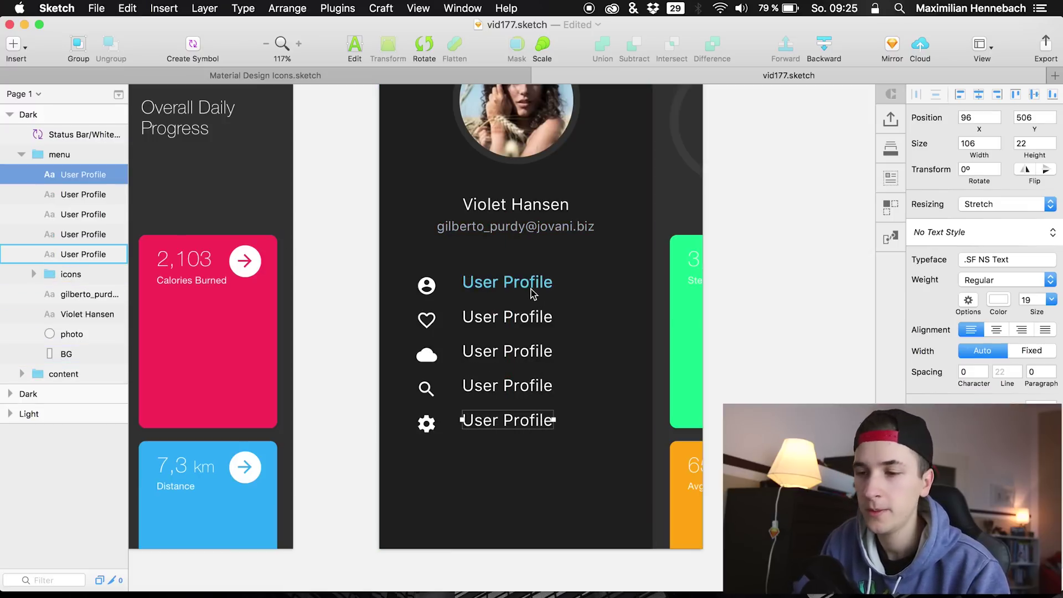
# - Rename the second label to Favorites
pyautogui.click(491, 280)
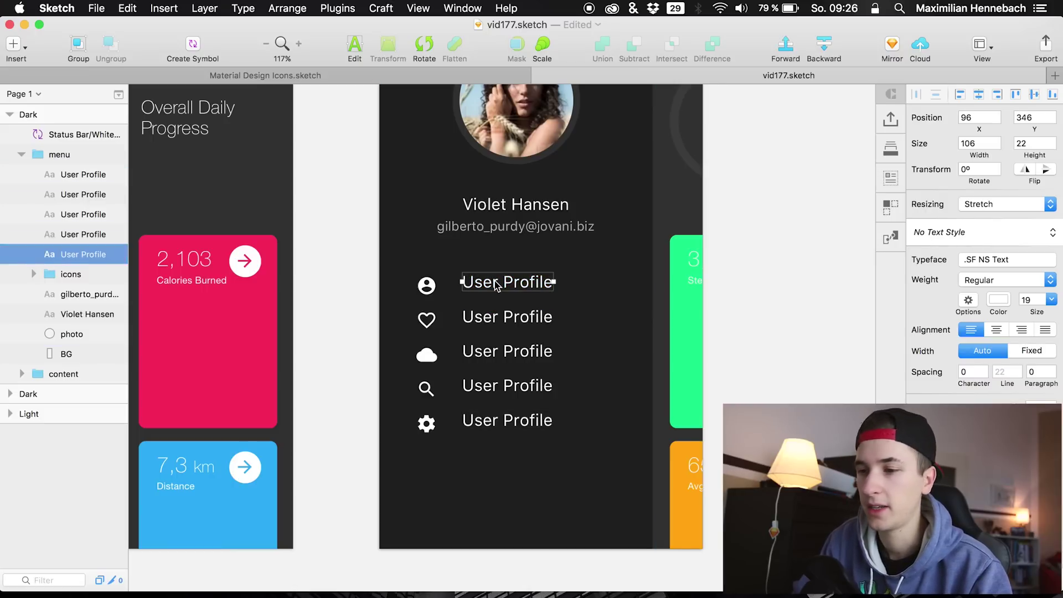
pyautogui.click(490, 316)
pyautogui.click(487, 339)
pyautogui.click(490, 316)
pyautogui.doubleClick(491, 316)
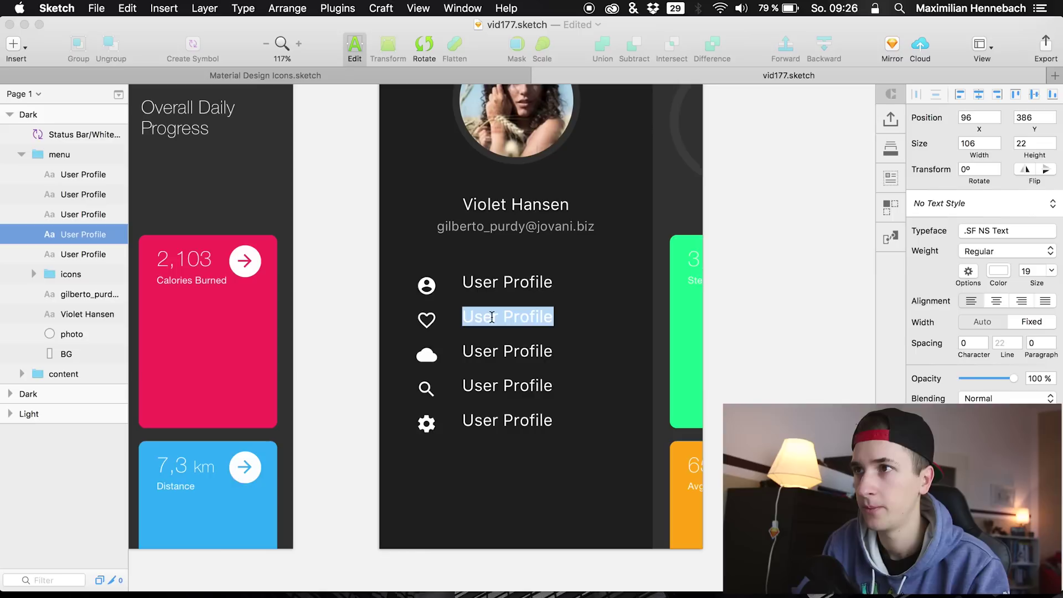
pyautogui.write('Favorites')
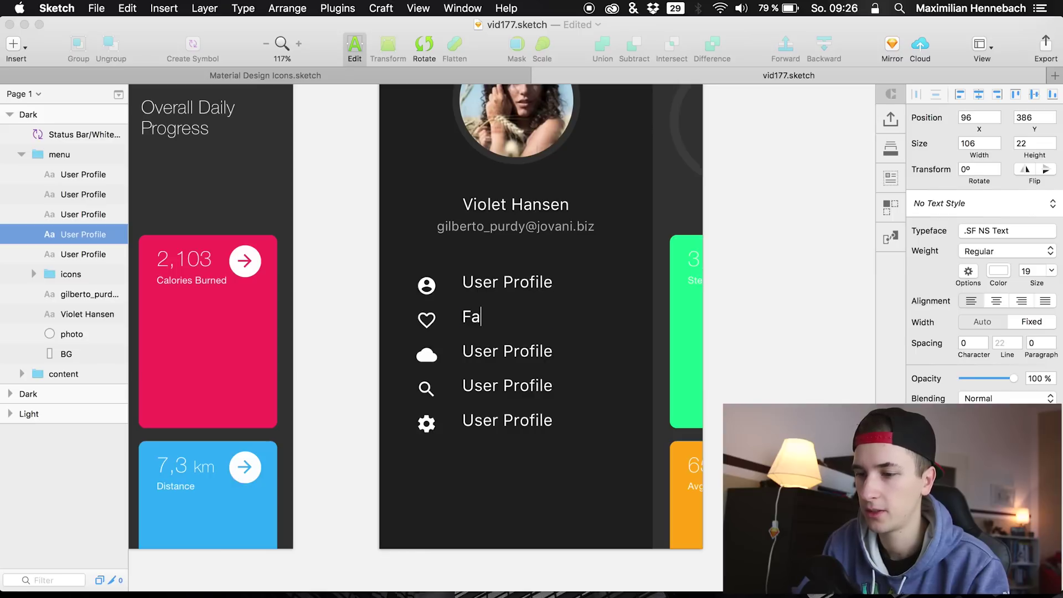
pyautogui.click(509, 347)
# - Rename the third and fourth labels to Cloud and Search
pyautogui.doubleClick(509, 347)
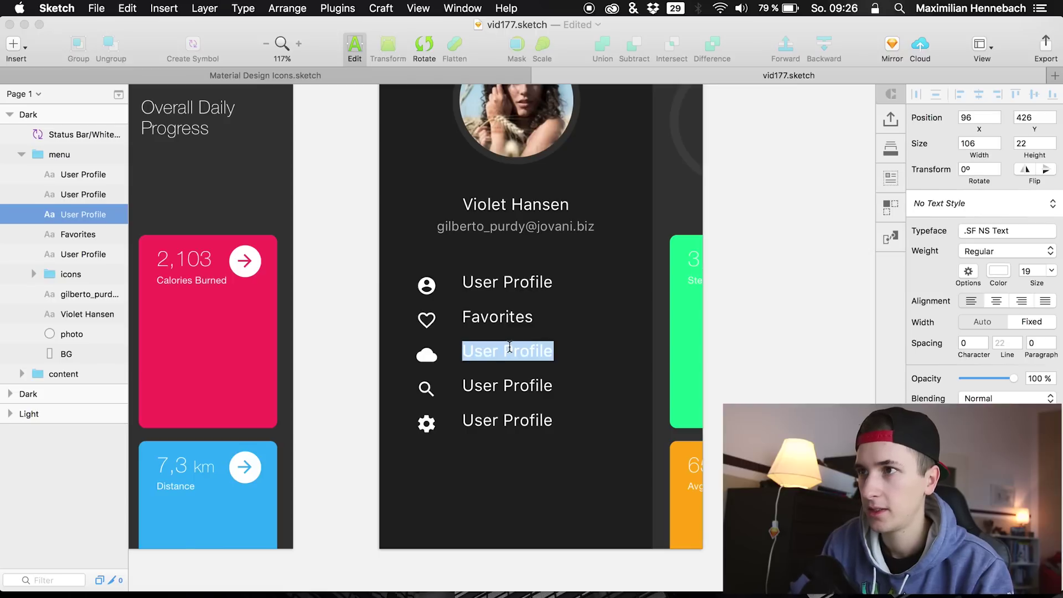
pyautogui.write('Cloud')
pyautogui.press('Escape')
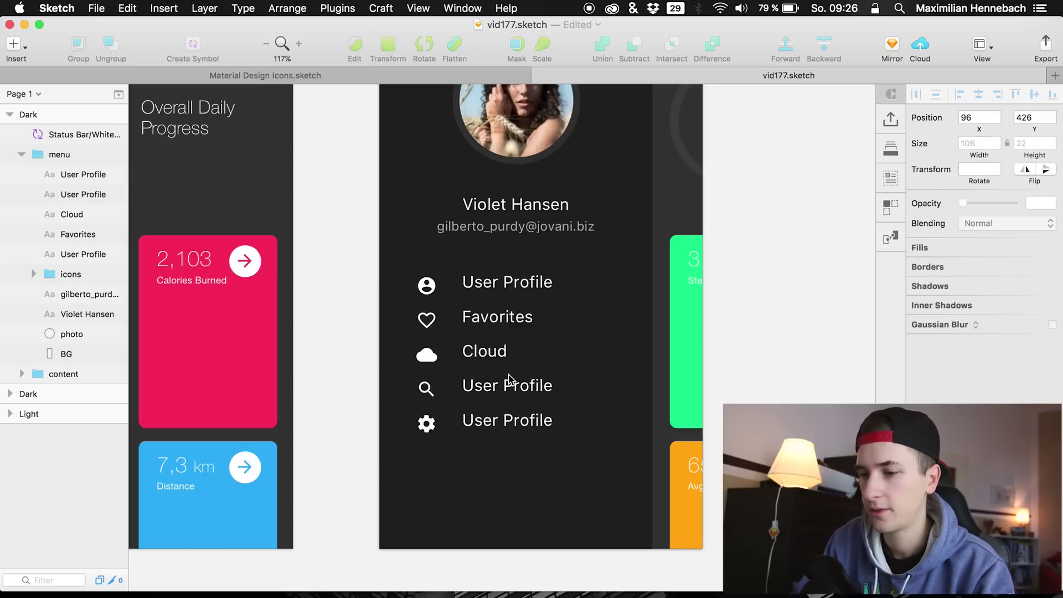
pyautogui.click(506, 381)
pyautogui.doubleClick(502, 387)
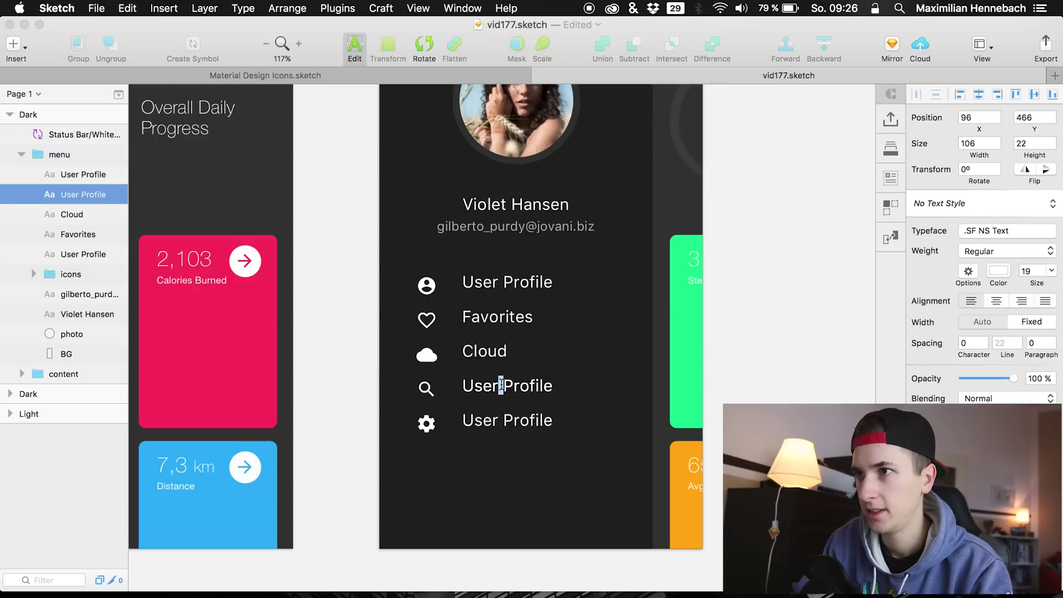
pyautogui.write('Search')
pyautogui.press('Escape')
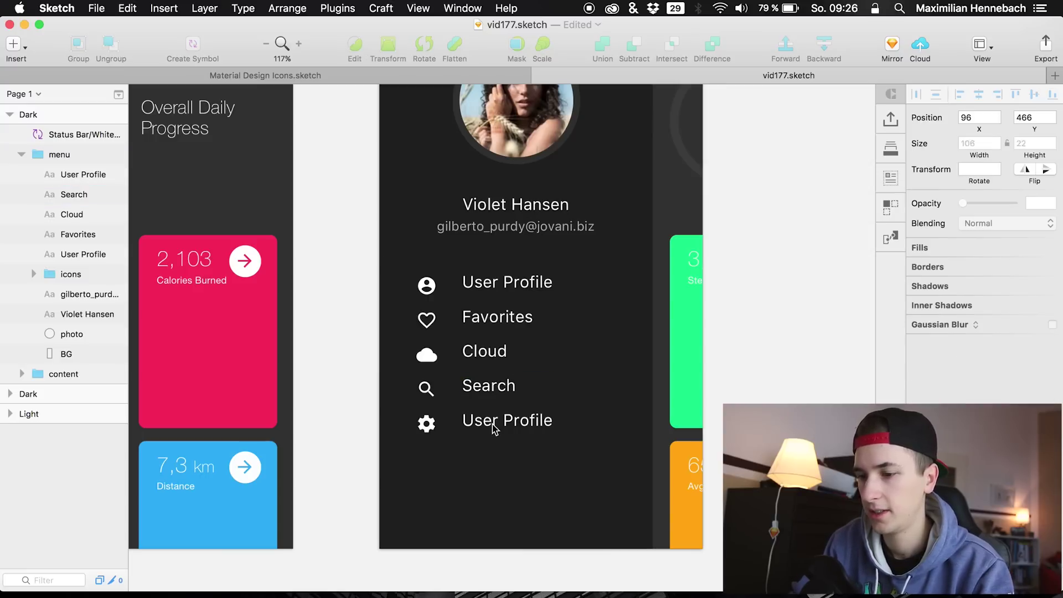
# - Replace the fifth label's text with Settings
pyautogui.click(494, 429)
pyautogui.doubleClick(509, 425)
pyautogui.tripleClick(511, 422)
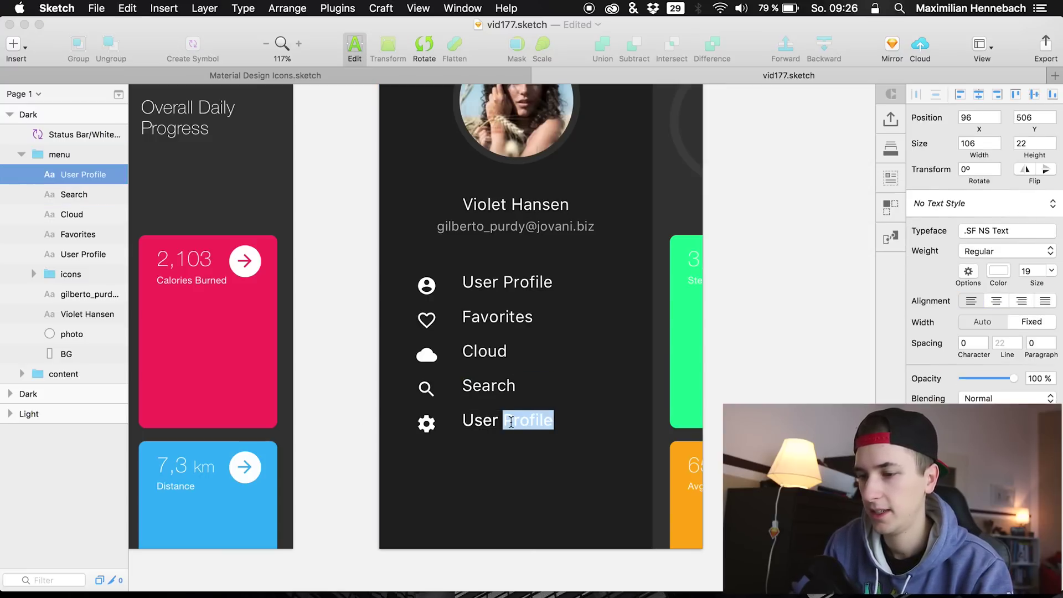
pyautogui.write('Settings')
pyautogui.press('Return')
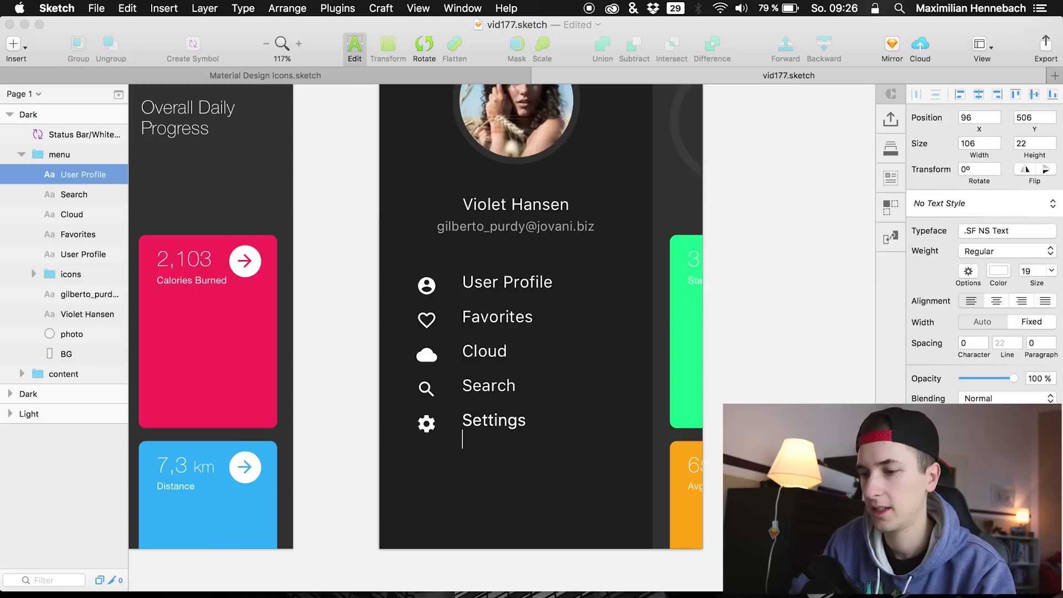
pyautogui.press('Escape')
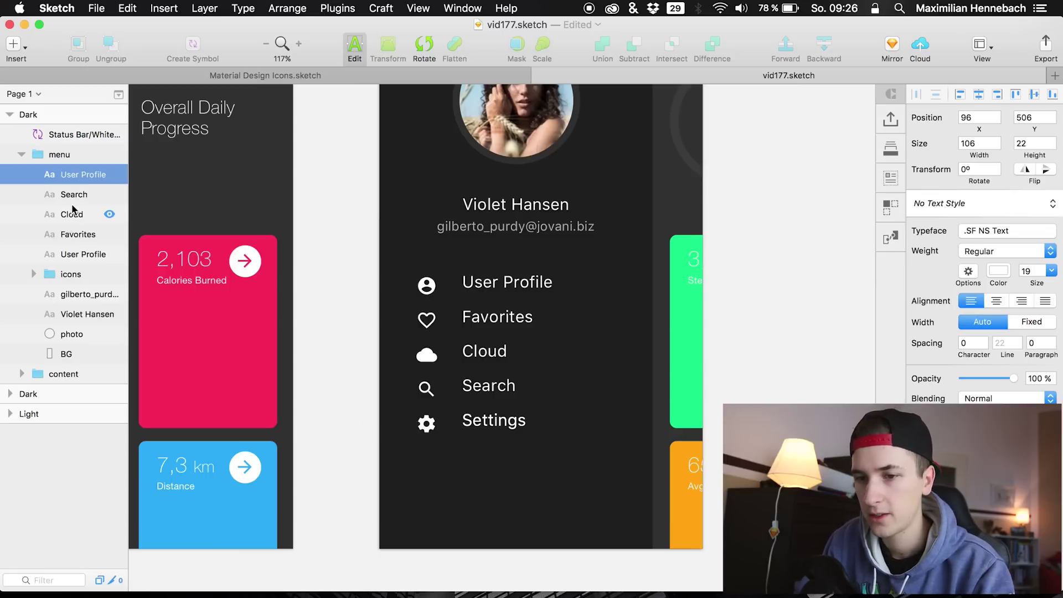
pyautogui.click(73, 194)
# - Nudge the User Profile and Favorites labels slightly lower
pyautogui.click(66, 234)
pyautogui.click(78, 254)
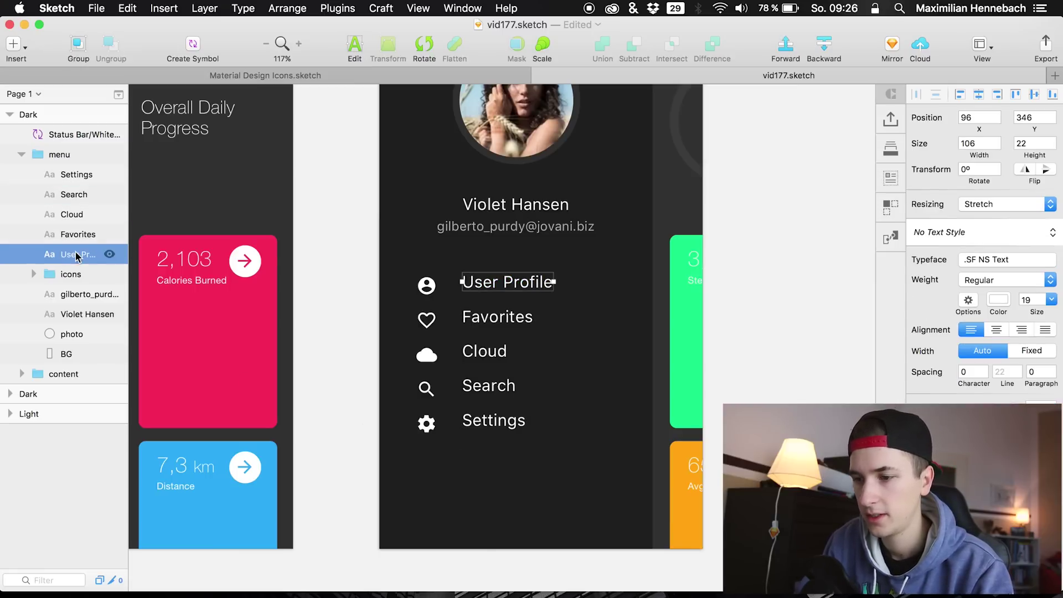
pyautogui.scroll(3, 433, 308)
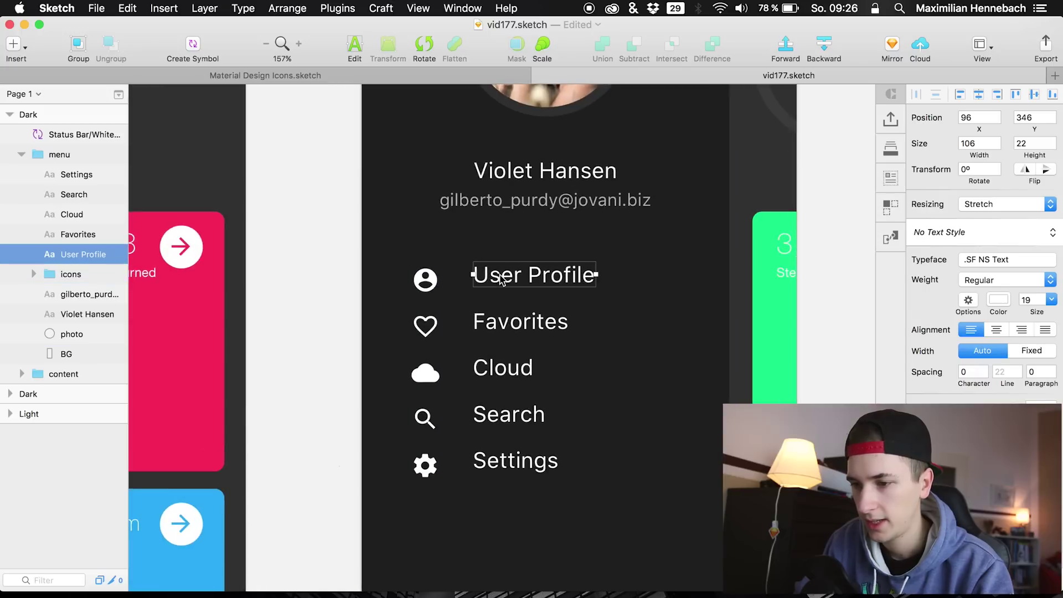
pyautogui.moveTo(499, 278); pyautogui.dragTo(500, 286)
pyautogui.moveTo(492, 322); pyautogui.dragTo(489, 324)
pyautogui.scroll(3, 488, 323)
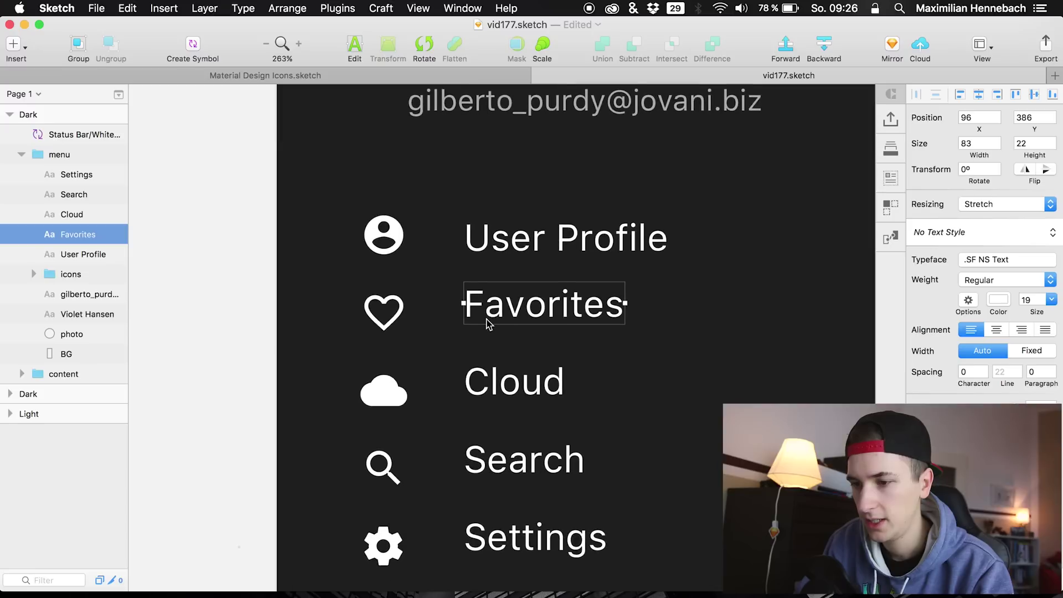
pyautogui.scroll(-2, 489, 323)
pyautogui.moveTo(516, 287)
pyautogui.mouseDown()
pyautogui.moveTo(513, 301)
pyautogui.moveTo(520, 294)
pyautogui.mouseUp()
# - Show rulers and add horizontal guides at 362, 402, 443, 482 and 522 through the icons
pyautogui.click(381, 8)
pyautogui.moveTo(418, 8)
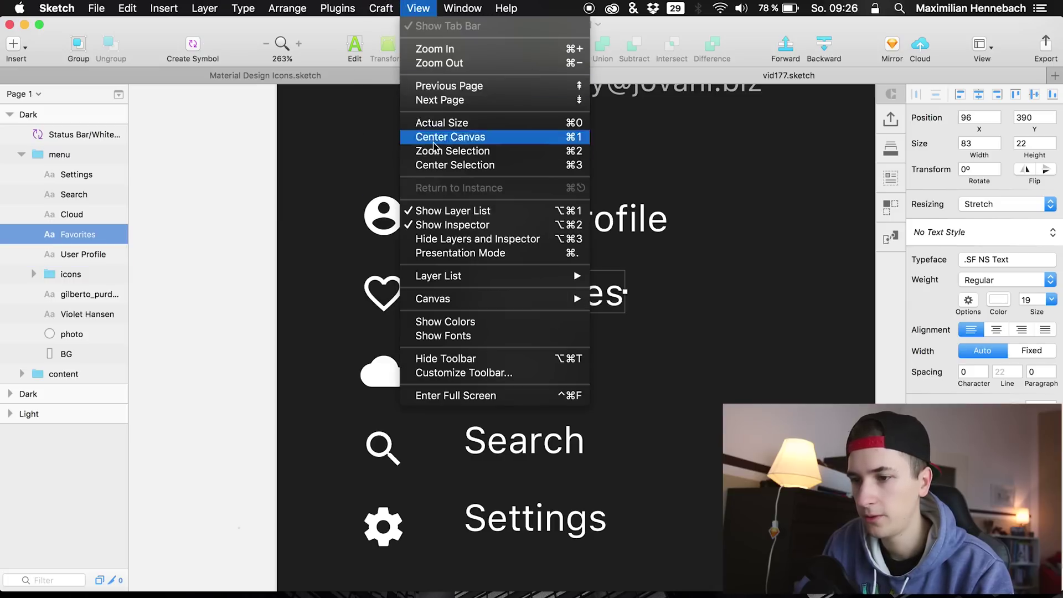
pyautogui.moveTo(451, 300)
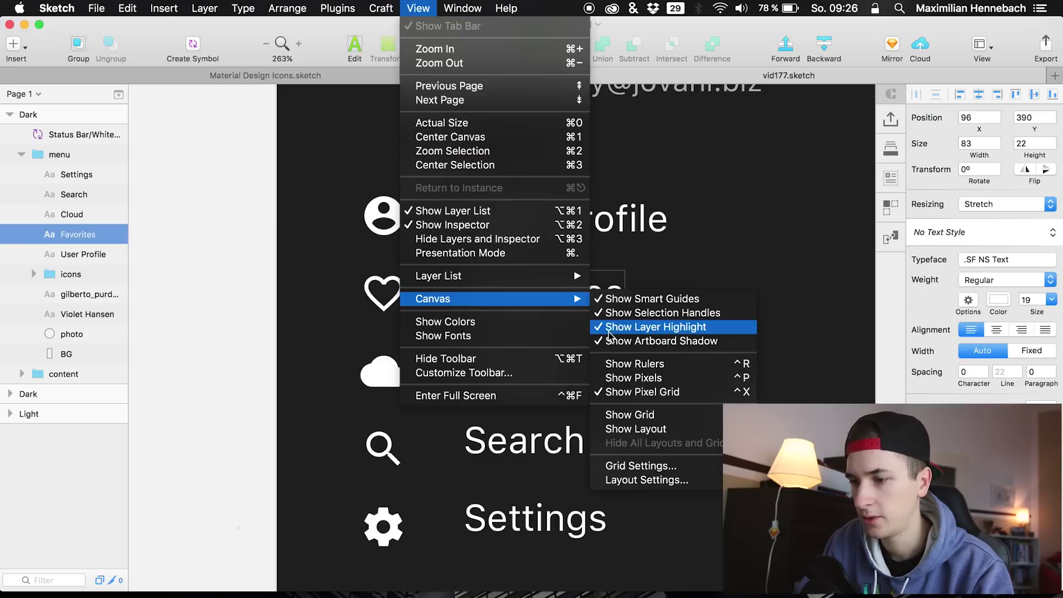
pyautogui.click(631, 363)
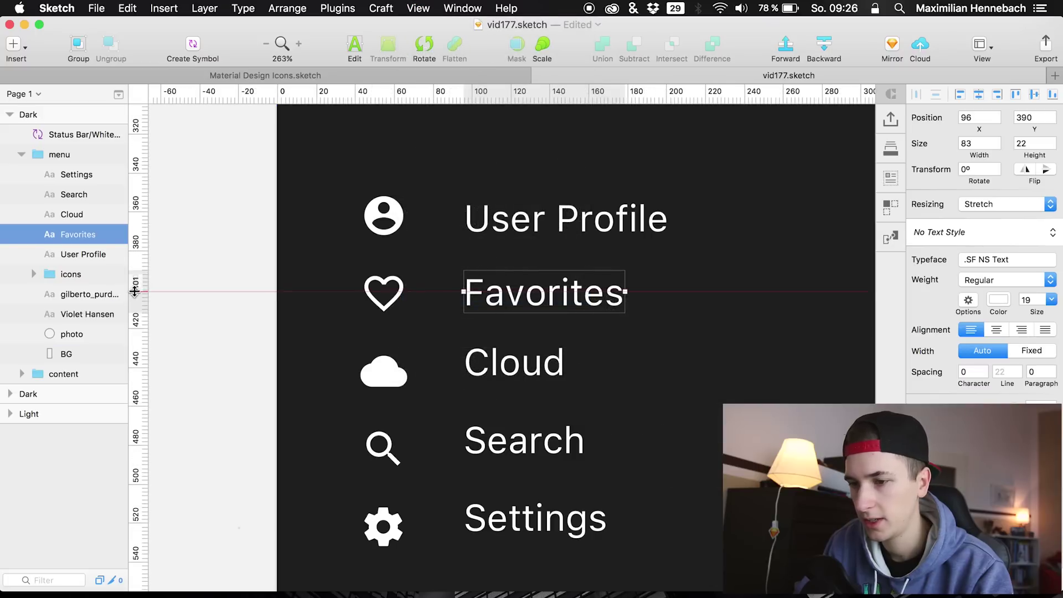
pyautogui.click(135, 293)
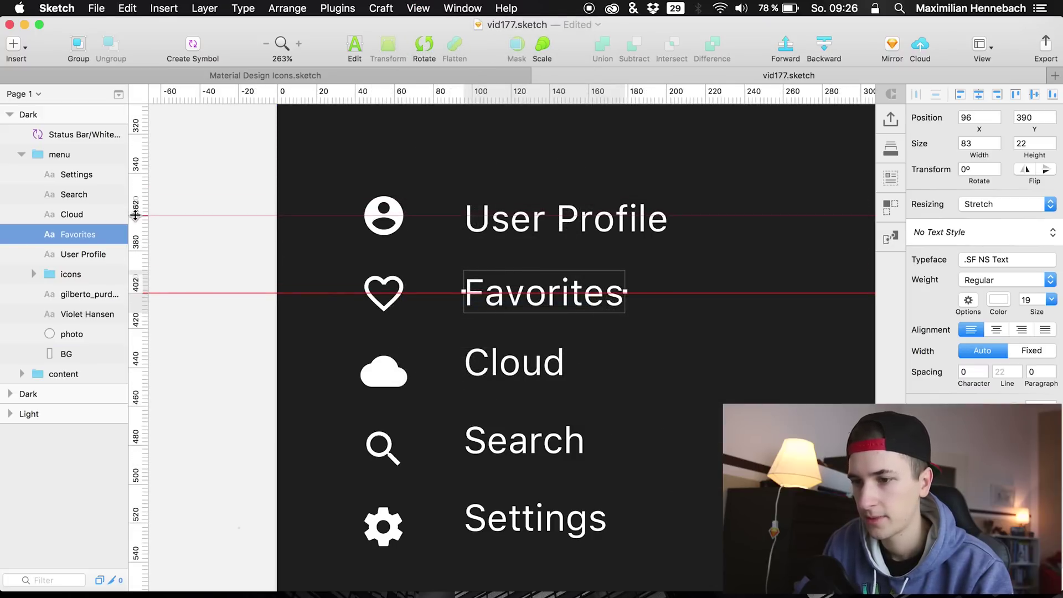
pyautogui.click(135, 215)
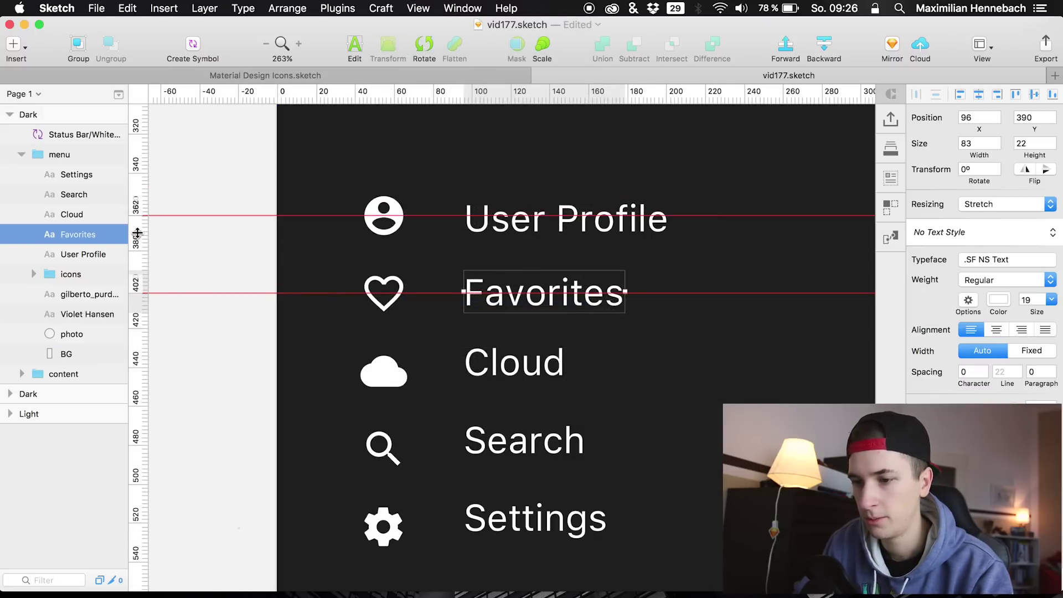
pyautogui.click(135, 372)
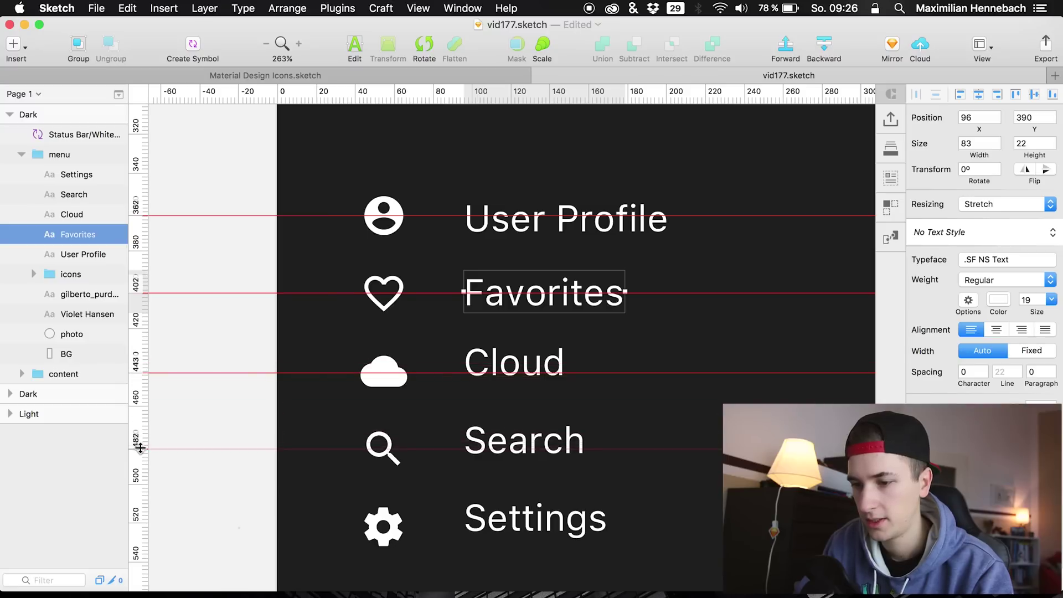
pyautogui.click(143, 450)
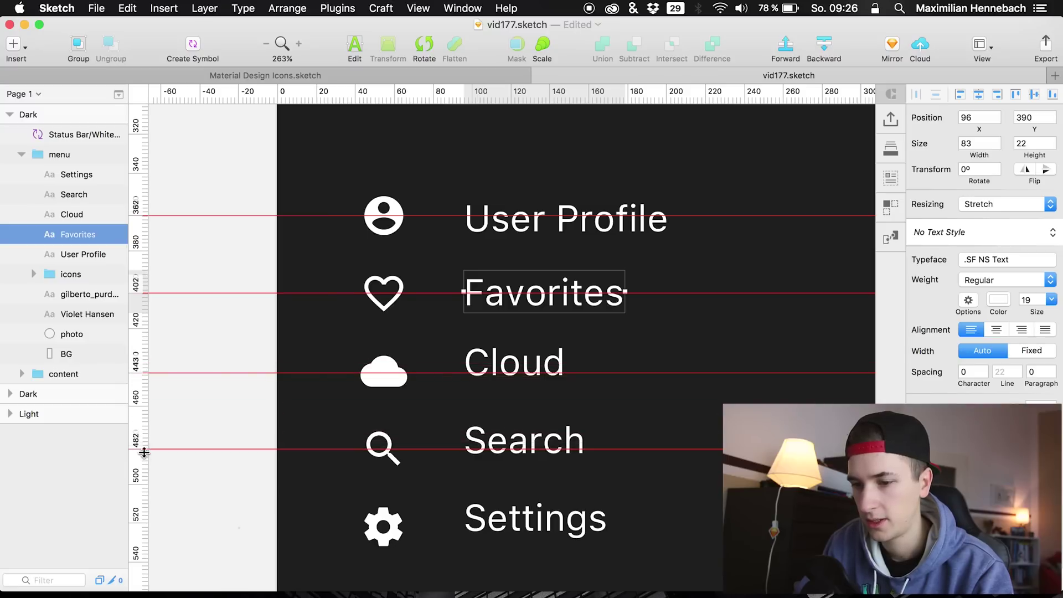
pyautogui.click(142, 526)
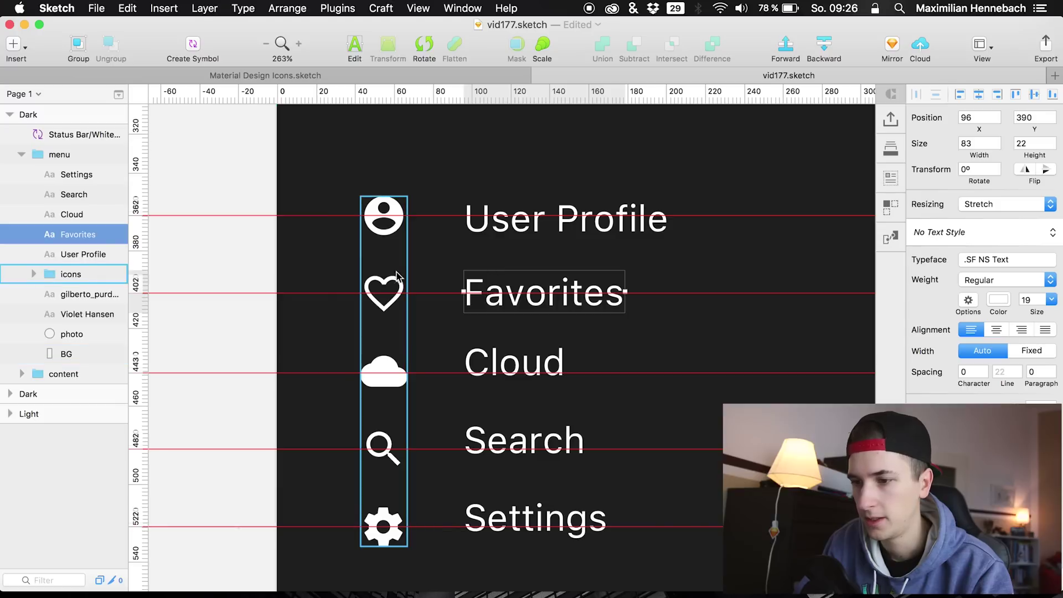
# - Align the Favorites, Cloud and Settings labels to their icons' guides
pyautogui.moveTo(553, 297)
pyautogui.mouseDown()
pyautogui.moveTo(552, 285)
pyautogui.moveTo(554, 299)
pyautogui.mouseUp()
pyautogui.moveTo(520, 362); pyautogui.dragTo(522, 377)
pyautogui.scroll(-2, 510, 399)
pyautogui.click(505, 436)
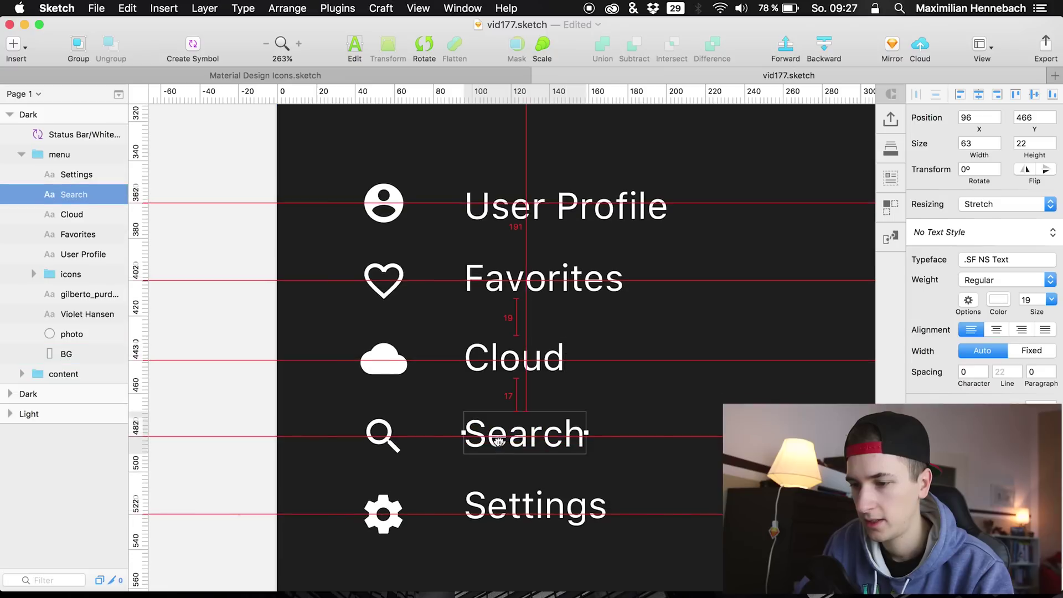
pyautogui.moveTo(491, 506); pyautogui.dragTo(491, 514)
pyautogui.click(463, 7)
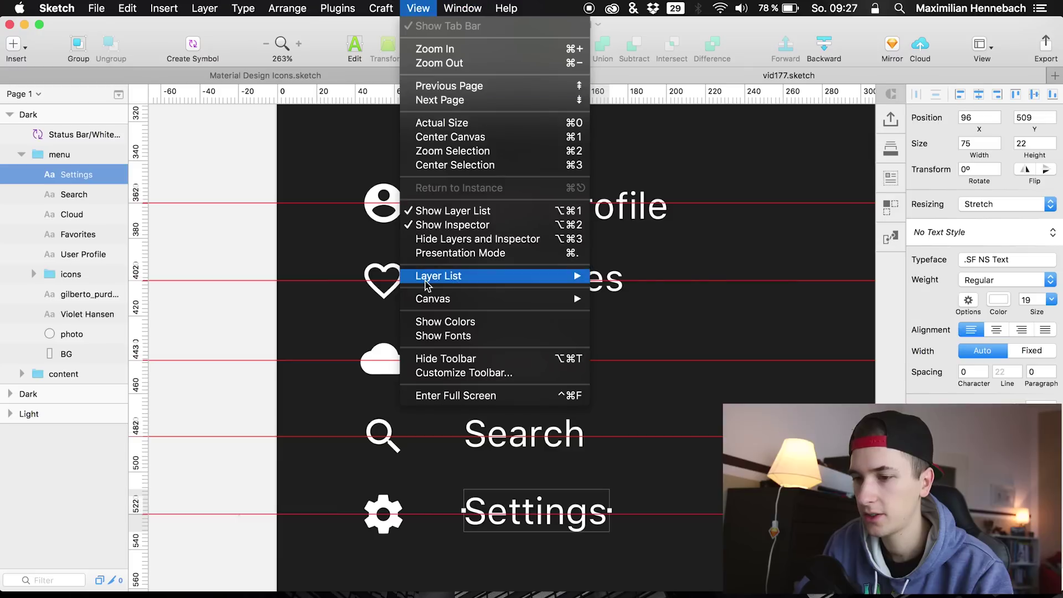
# - Hide the rulers and guides and bring the whole menu artboard into view
pyautogui.moveTo(498, 299)
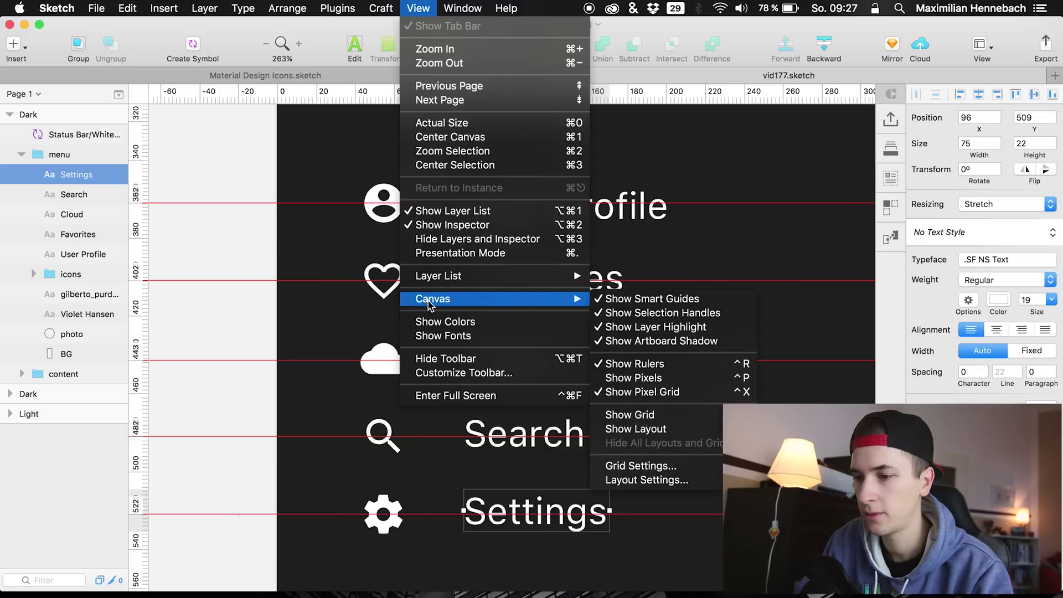
pyautogui.click(634, 363)
pyautogui.scroll(-5, 389, 331)
pyautogui.click(381, 324)
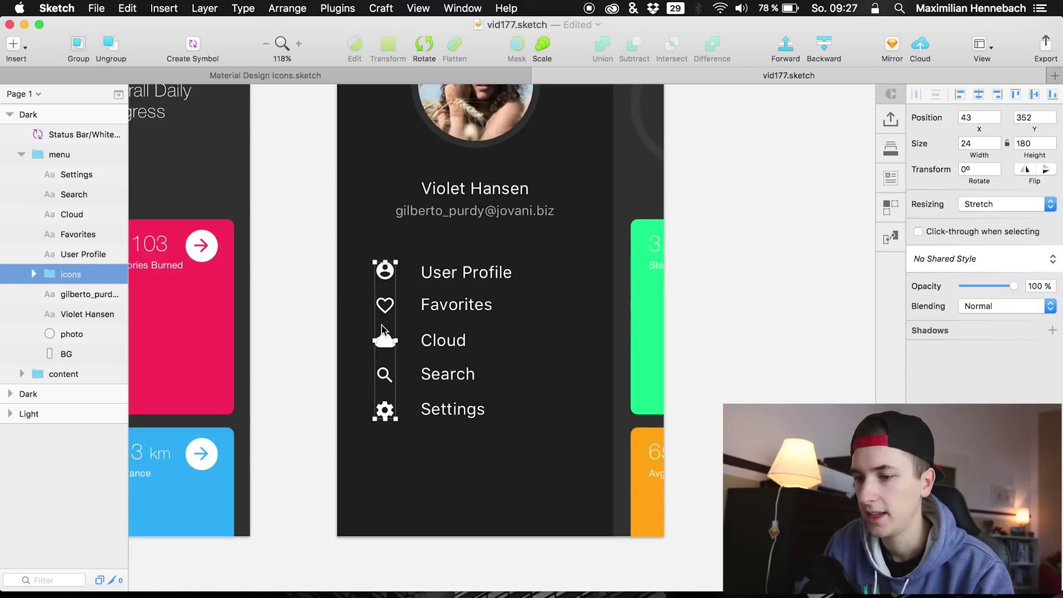
pyautogui.scroll(-2, 381, 325)
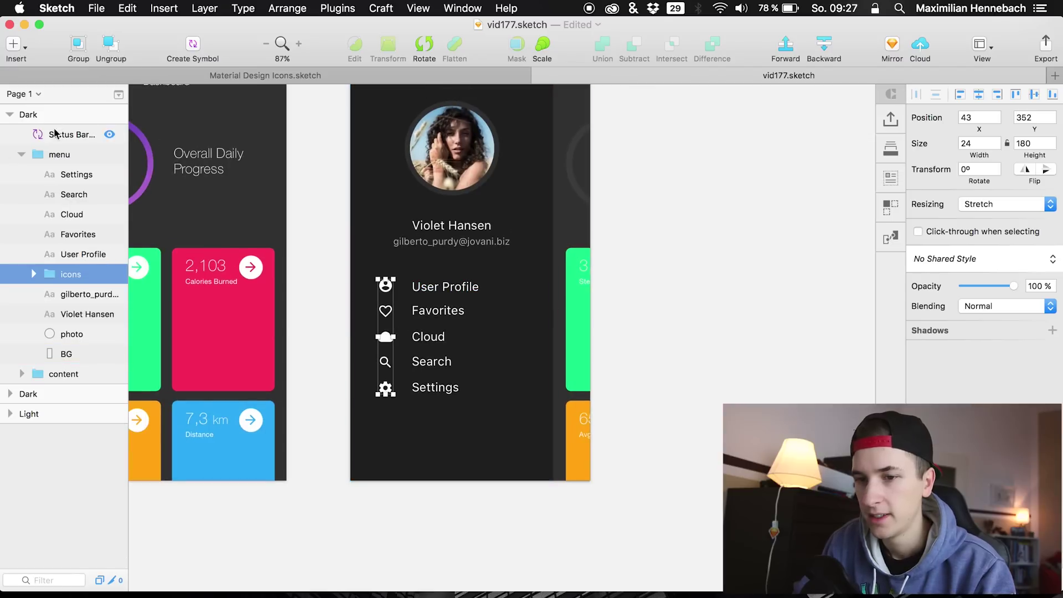
pyautogui.click(22, 154)
pyautogui.click(722, 311)
pyautogui.scroll(3, 722, 311)
pyautogui.hscroll(-4, 722, 311)
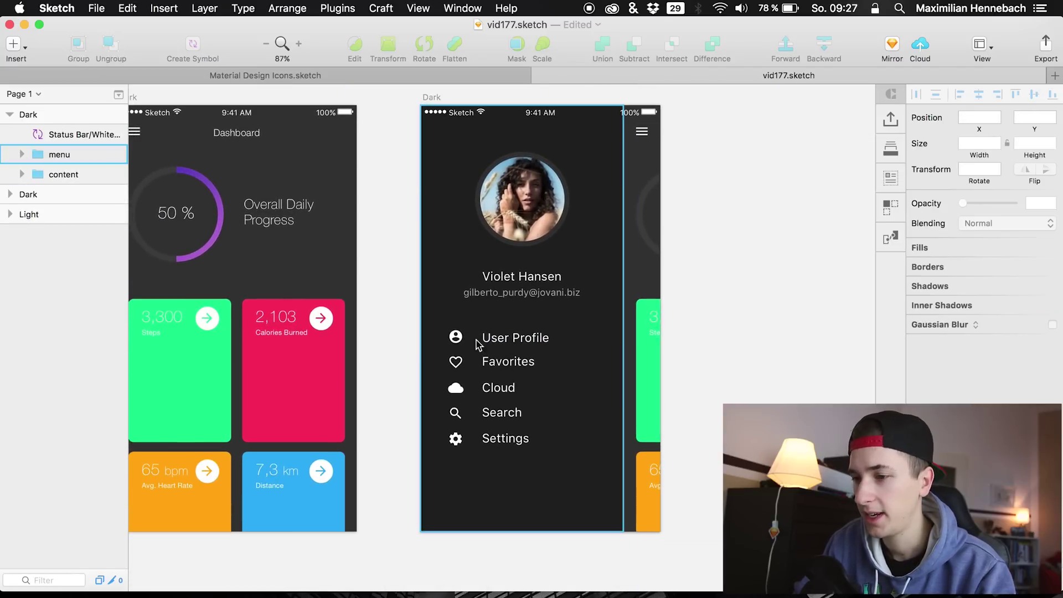
pyautogui.scroll(5, 485, 365)
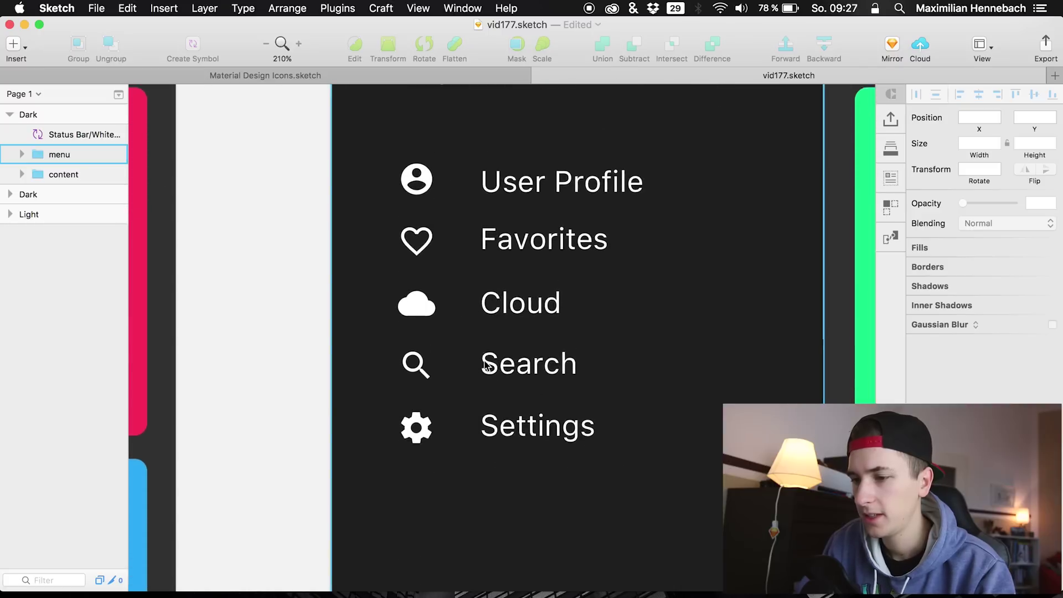
pyautogui.scroll(-5, 485, 366)
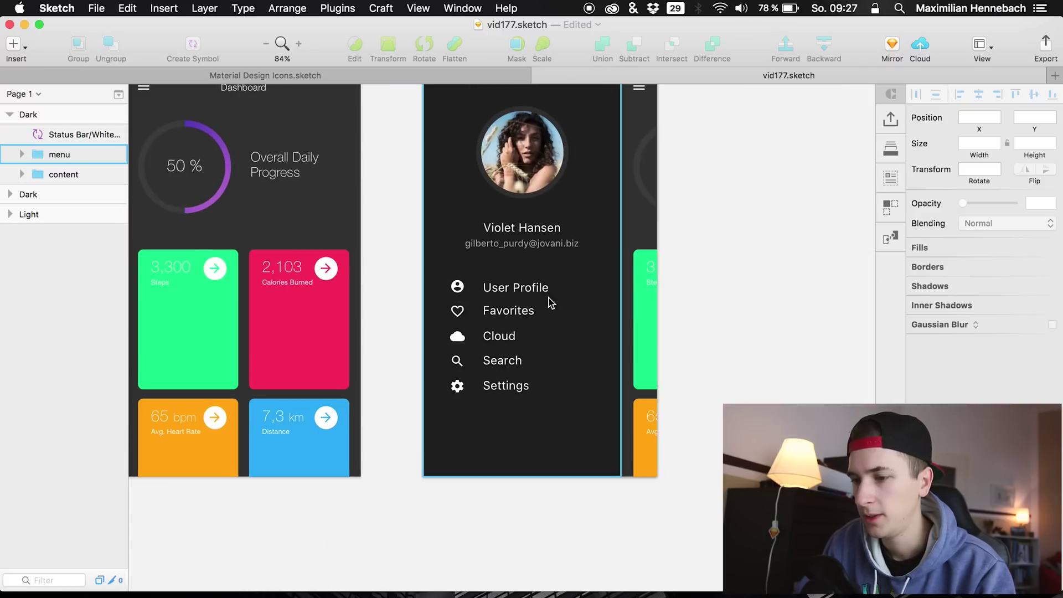
pyautogui.scroll(5, 492, 306)
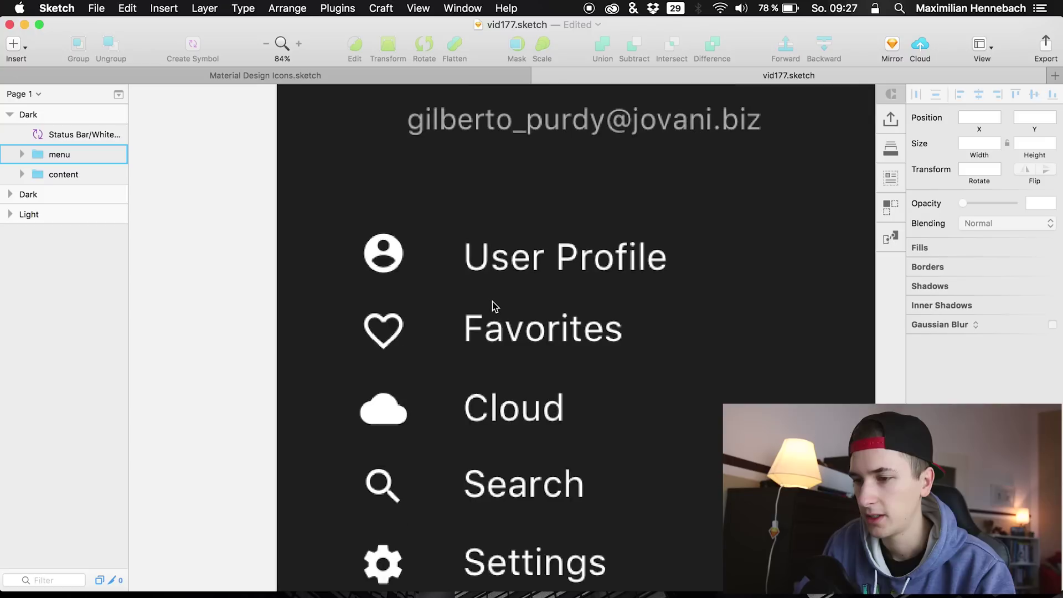
# - Expand the menu group in Layers to list its labels and the five icon shapes
pyautogui.rightClick(492, 305)
pyautogui.click(321, 238)
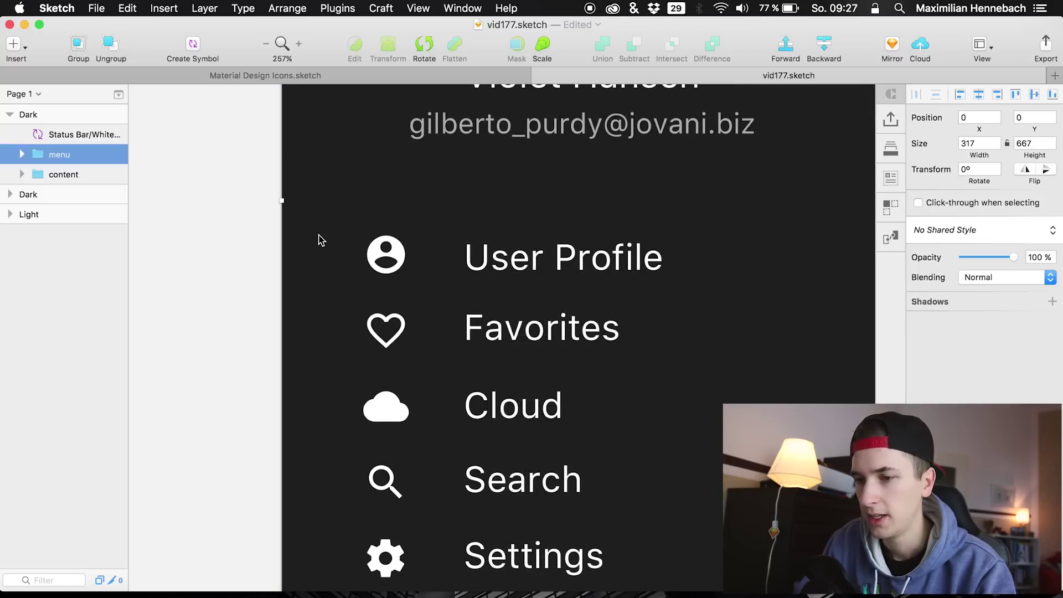
pyautogui.click(227, 199)
pyautogui.hscroll(3, 227, 199)
pyautogui.scroll(-4, 327, 255)
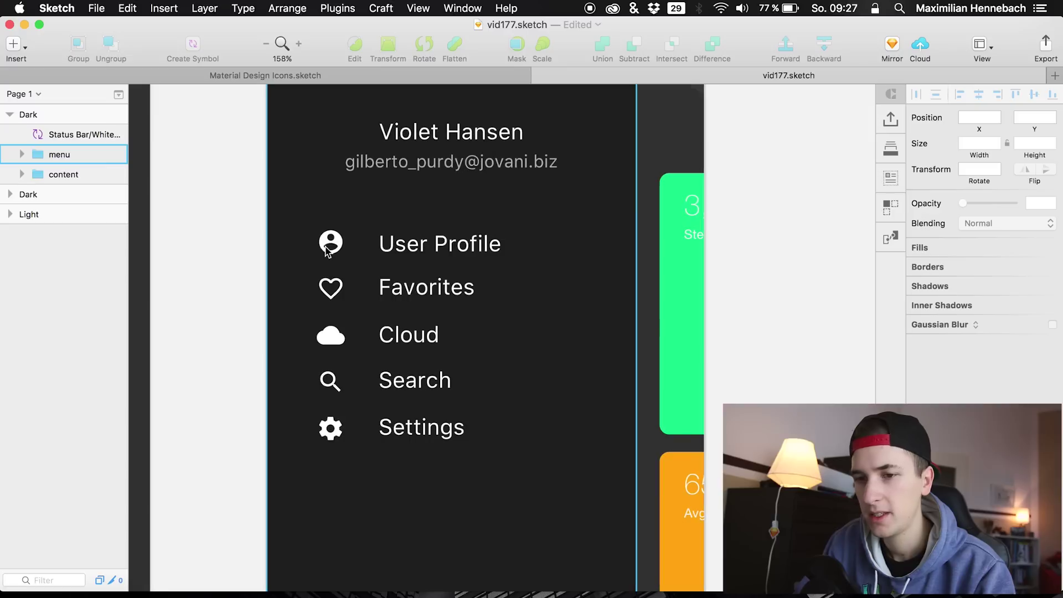
pyautogui.click(26, 154)
pyautogui.click(23, 155)
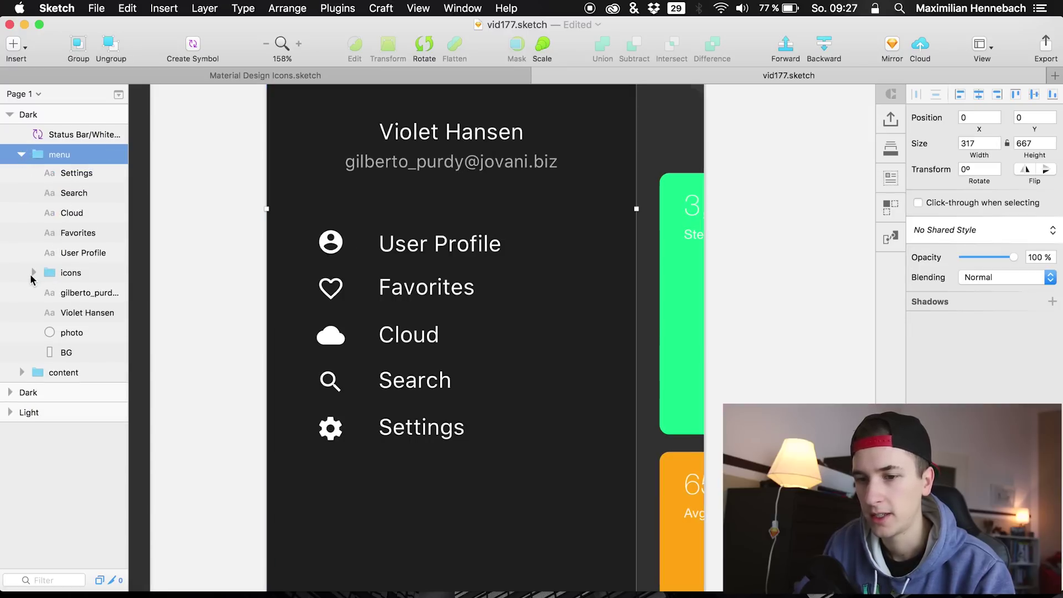
pyautogui.click(33, 274)
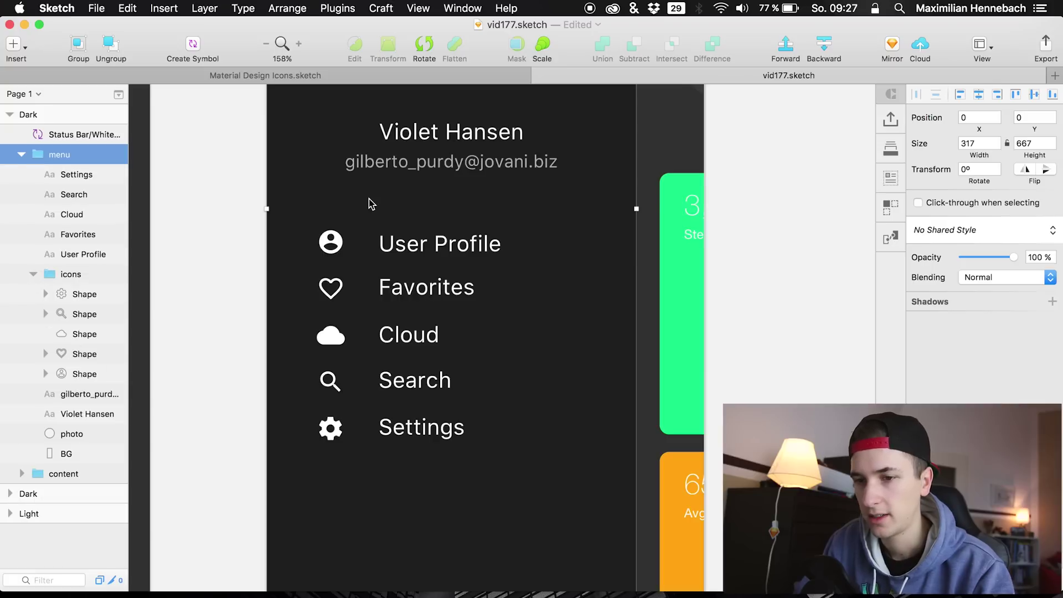
# - Move the Favorites label and its heart icon down together
pyautogui.click(88, 238)
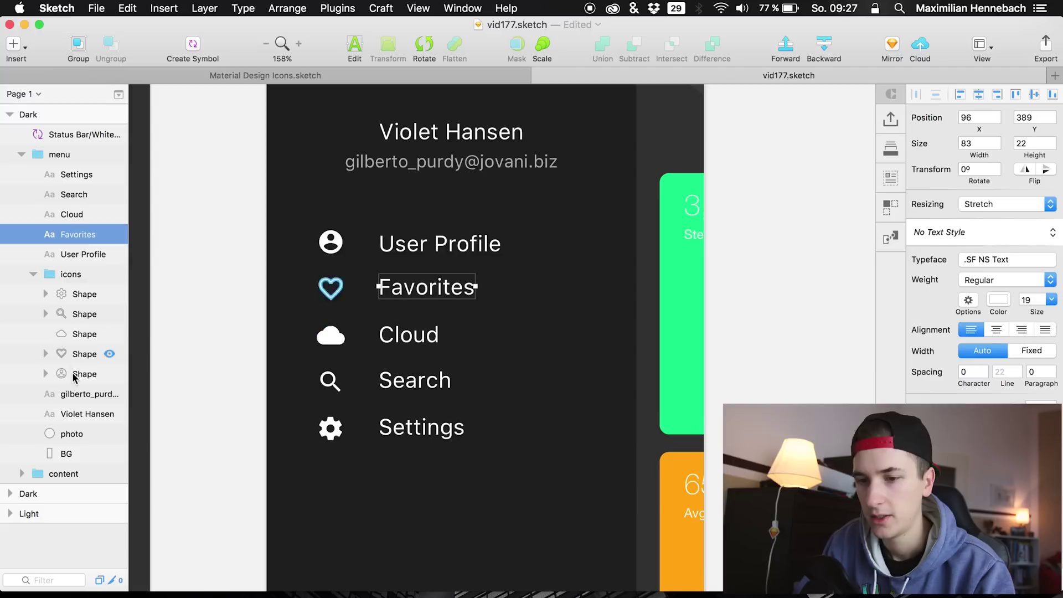
pyautogui.keyDown('super'); pyautogui.click(76, 355); pyautogui.keyUp('super')
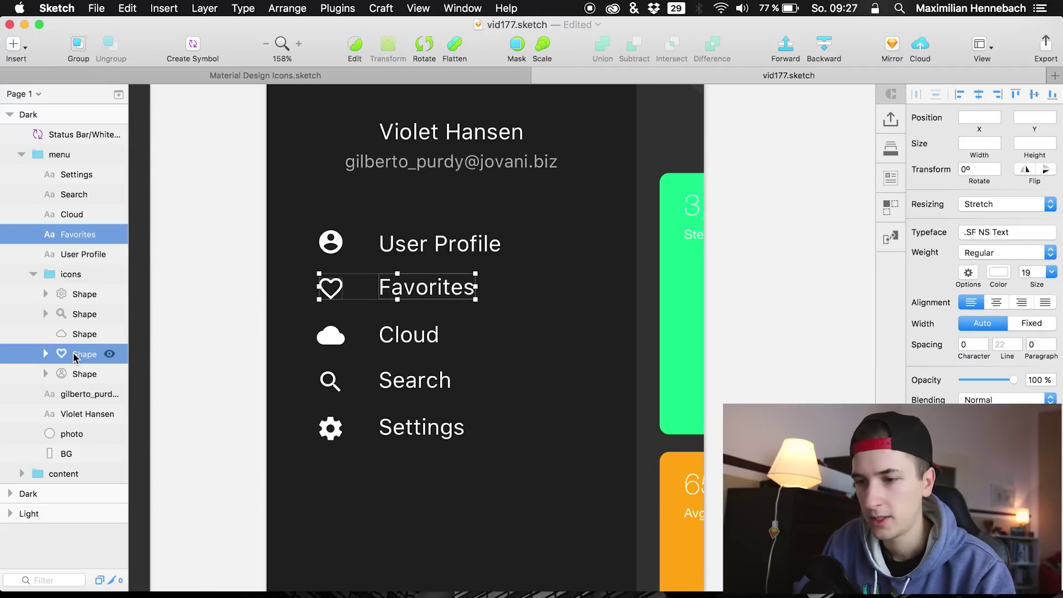
pyautogui.hotkey('shift', 'Down')
pyautogui.press('Down')
pyautogui.press('Down')
pyautogui.press('Down')
pyautogui.press('Down')
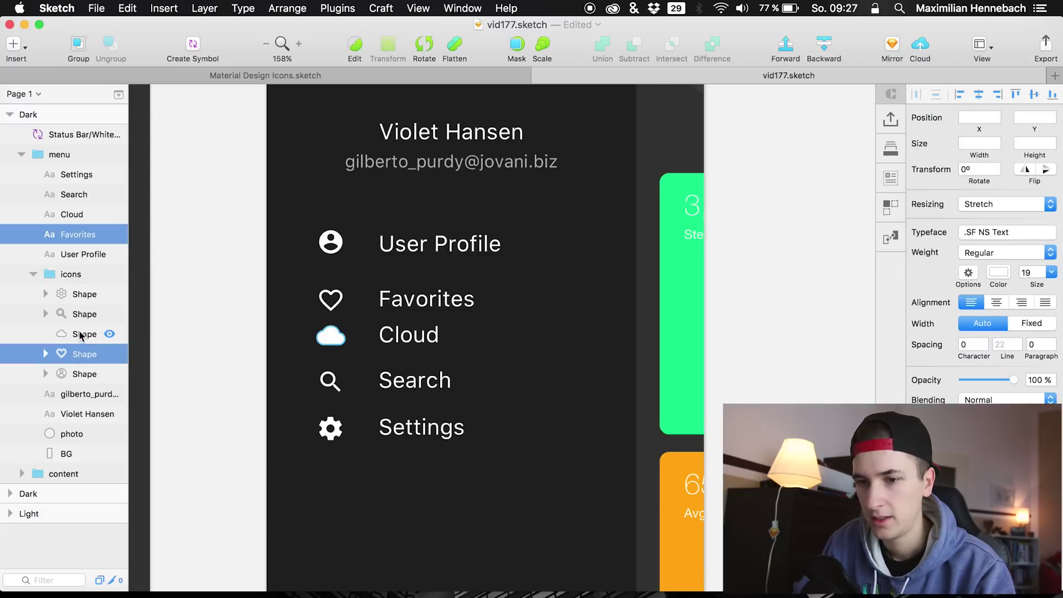
# - Move the Cloud label and cloud icon down together, fine-tuning its final position
pyautogui.click(78, 334)
pyautogui.keyDown('super'); pyautogui.click(61, 201); pyautogui.keyUp('super')
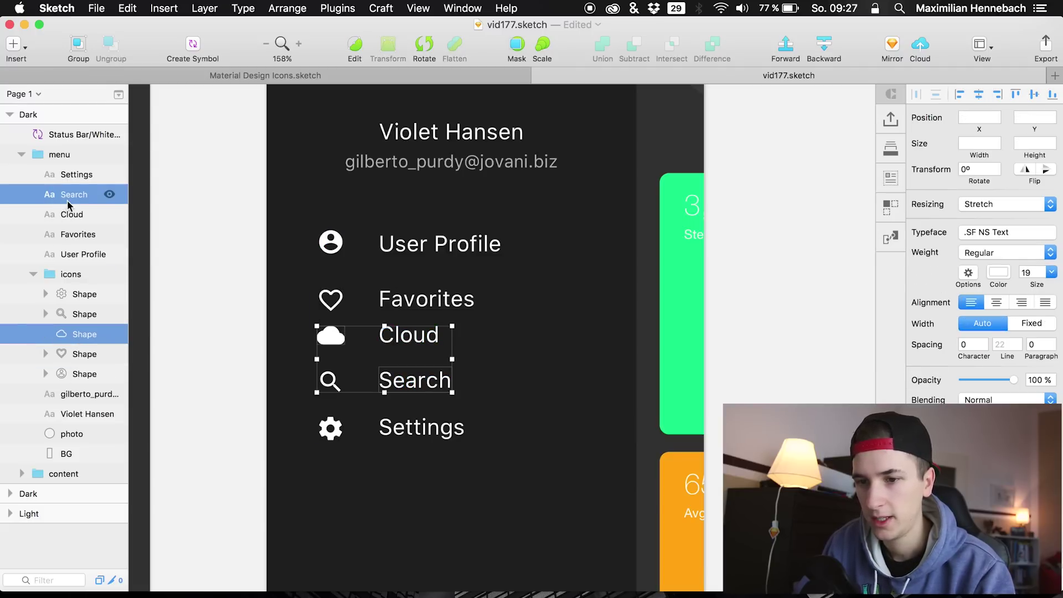
pyautogui.keyDown('super'); pyautogui.click(67, 200); pyautogui.keyUp('super')
pyautogui.keyDown('super'); pyautogui.click(68, 215); pyautogui.keyUp('super')
pyautogui.hotkey('shift', 'Down')
pyautogui.press('Down')
pyautogui.press('Down')
pyautogui.press('Down')
pyautogui.press('Down')
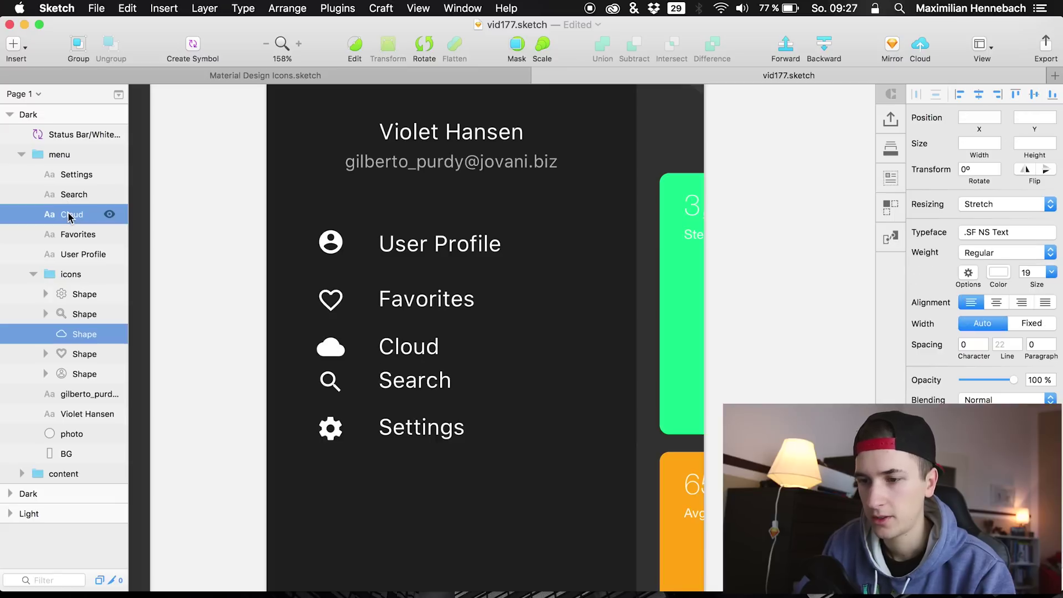
pyautogui.hotkey('shift', 'Down')
pyautogui.press('Down')
pyautogui.press('Down')
pyautogui.press('Down')
pyautogui.press('Down')
pyautogui.press('Up')
pyautogui.press('Up')
pyautogui.press('Up')
pyautogui.press('Up')
pyautogui.press('Up')
pyautogui.press('Up')
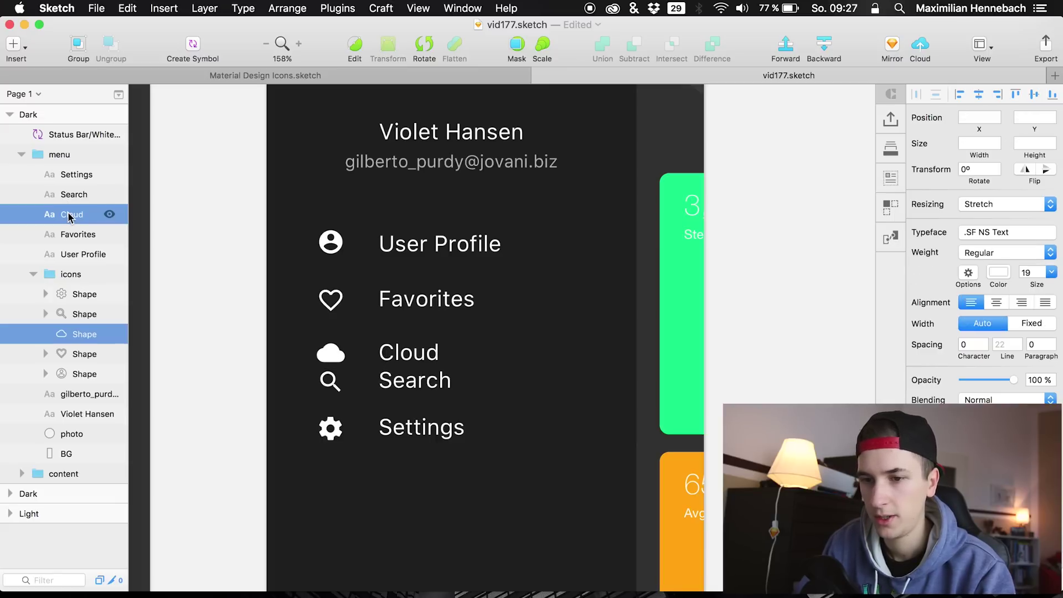
# - Nudge the Search row and the Settings row down, each label with its icon
pyautogui.click(71, 195)
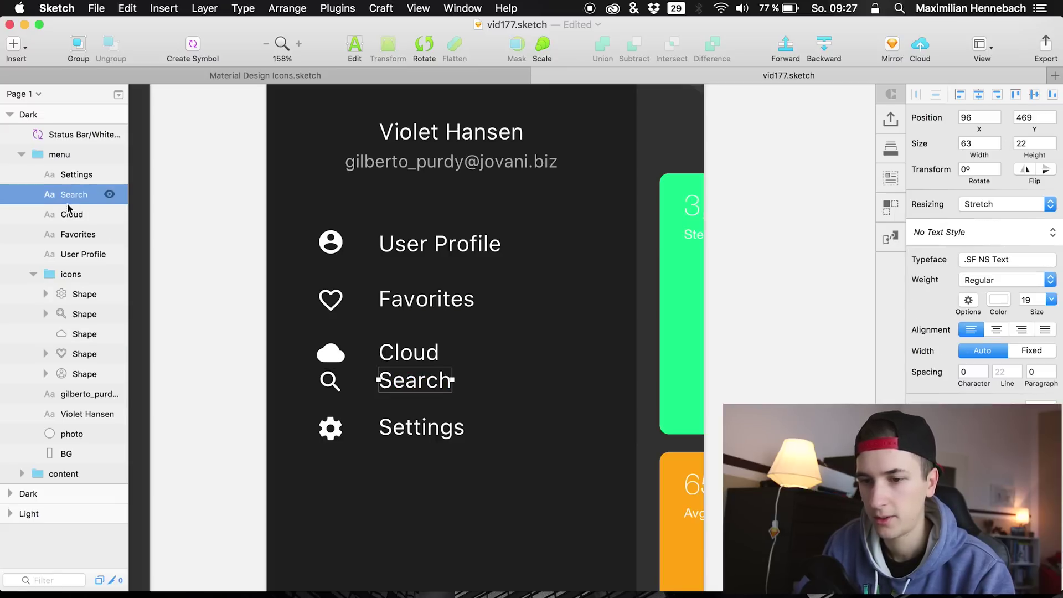
pyautogui.keyDown('shift'); pyautogui.click(81, 314); pyautogui.keyUp('shift')
pyautogui.press('Down')
pyautogui.press('Down')
pyautogui.press('Down')
pyautogui.press('Down')
pyautogui.press('Down')
pyautogui.press('Down')
pyautogui.press('Down')
pyautogui.press('Down')
pyautogui.press('Down')
pyautogui.press('Down')
pyautogui.press('Down')
pyautogui.press('Down')
pyautogui.press('Down')
pyautogui.press('Down')
pyautogui.press('Down')
pyautogui.press('Down')
pyautogui.press('Down')
pyautogui.press('Down')
pyautogui.press('Down')
pyautogui.press('Down')
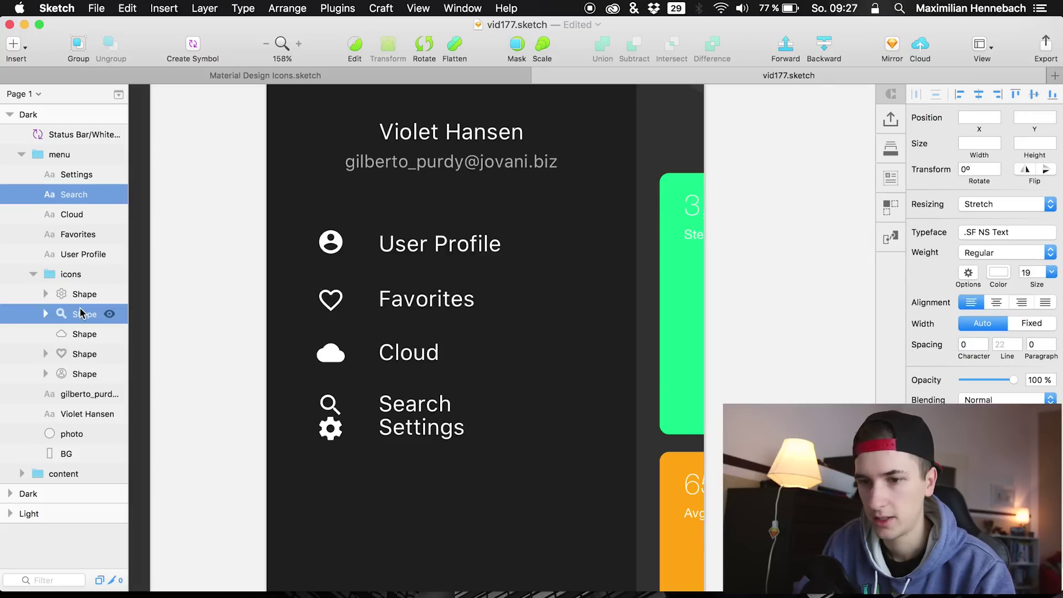
pyautogui.click(74, 174)
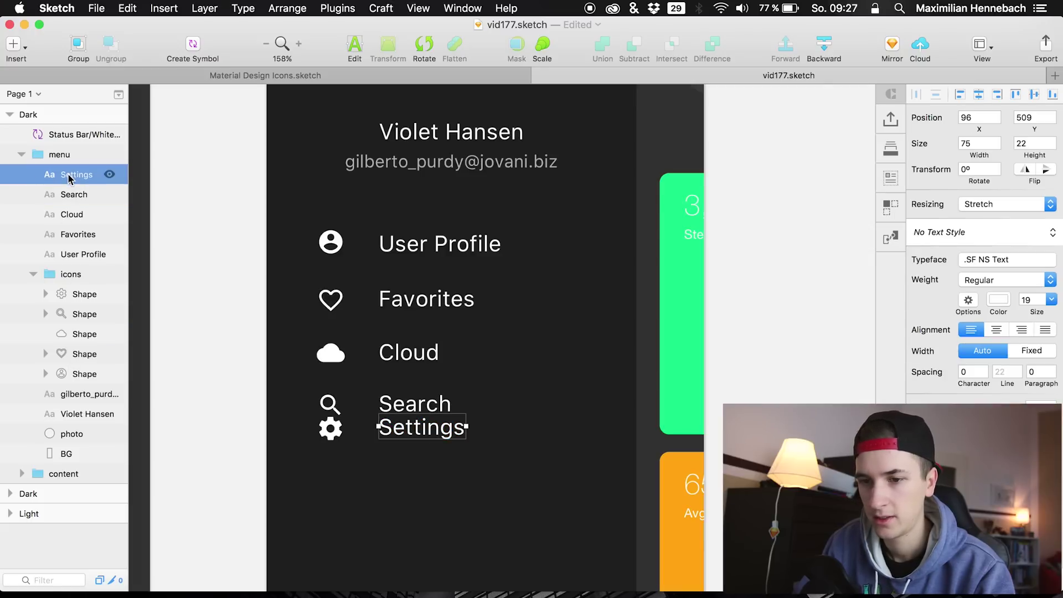
pyautogui.keyDown('shift'); pyautogui.click(90, 297); pyautogui.keyUp('shift')
pyautogui.press('Down')
pyautogui.press('Down')
pyautogui.press('Down')
pyautogui.press('Down')
pyautogui.press('Down')
pyautogui.press('Down')
pyautogui.press('Down')
pyautogui.press('Down')
pyautogui.press('Down')
pyautogui.press('Down')
pyautogui.press('Down')
pyautogui.press('Down')
pyautogui.press('Down')
pyautogui.press('Down')
pyautogui.press('Down')
pyautogui.press('Down')
pyautogui.press('Down')
pyautogui.press('Down')
pyautogui.press('Down')
pyautogui.press('Down')
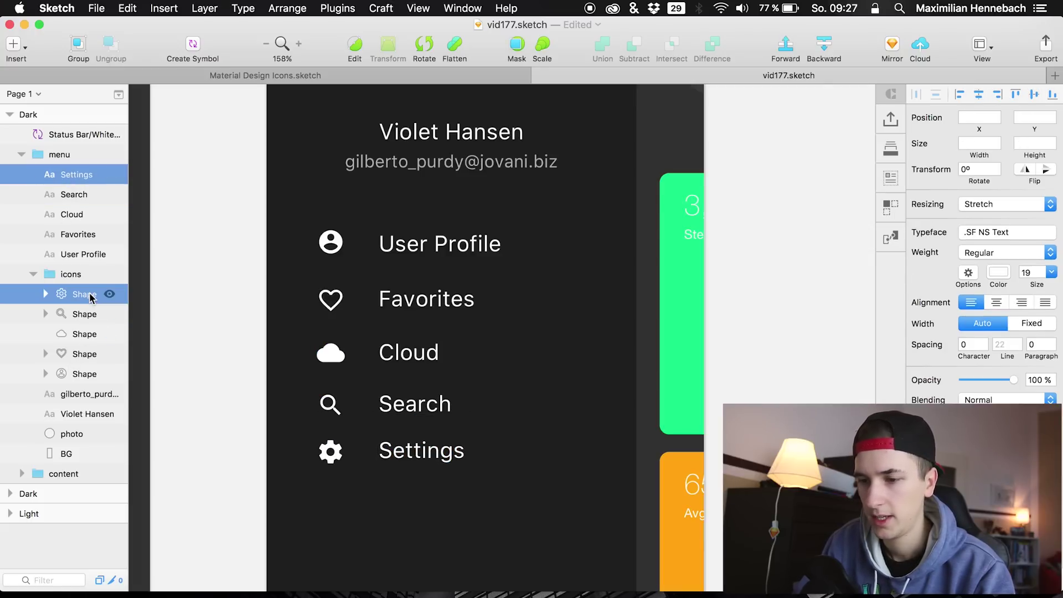
pyautogui.press('Down')
pyautogui.press('Down')
pyautogui.press('Down')
pyautogui.press('Down')
pyautogui.press('Down')
pyautogui.press('Down')
pyautogui.press('Down')
pyautogui.press('Down')
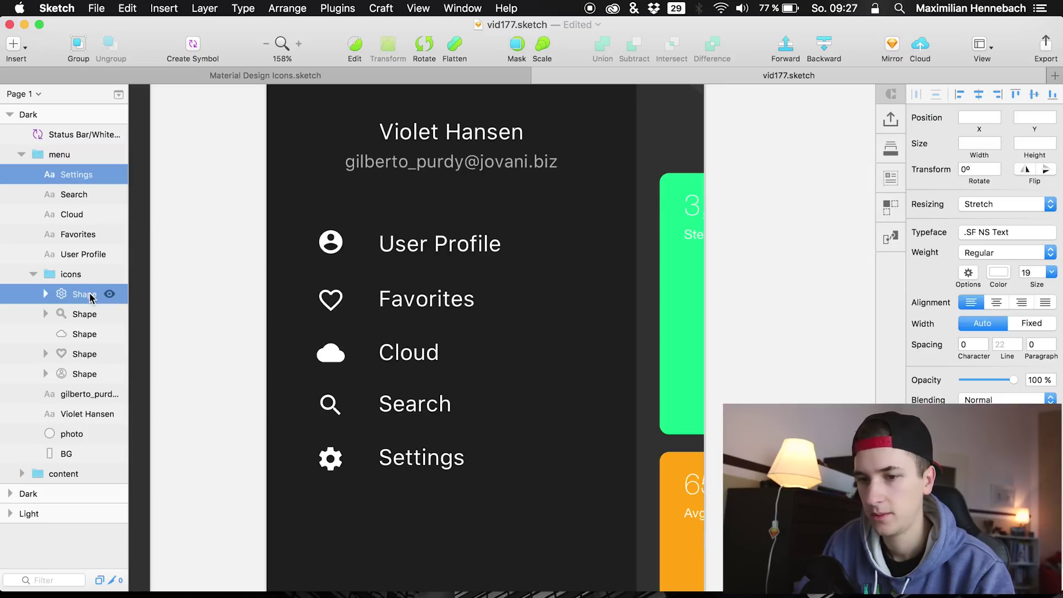
# - Shift the Search and Settings rows down slightly together to even the spacing, then deselect
pyautogui.keyDown('shift'); pyautogui.click(75, 195); pyautogui.keyUp('shift')
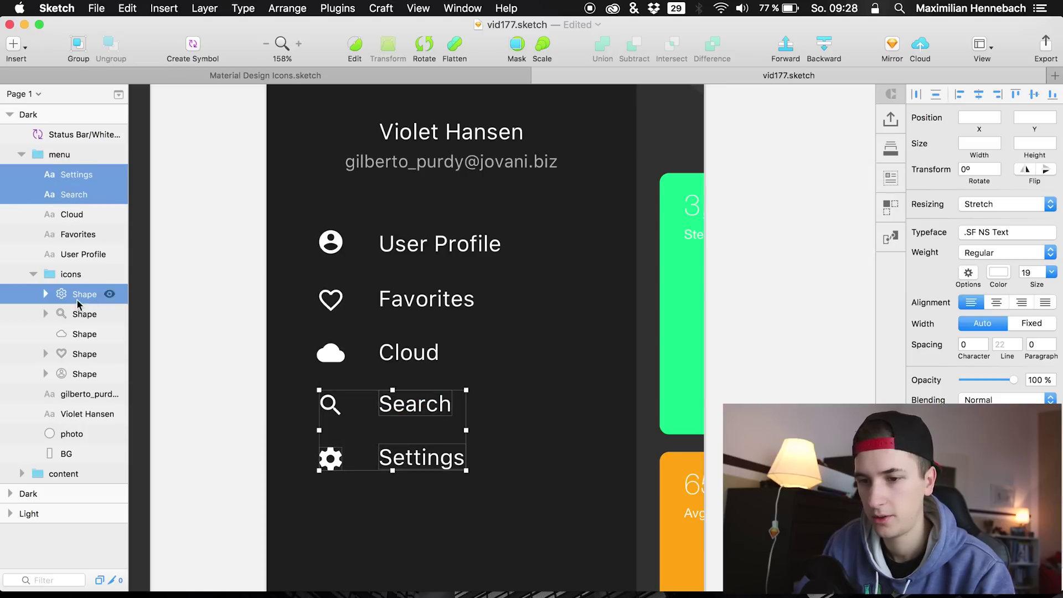
pyautogui.keyDown('shift'); pyautogui.click(79, 315); pyautogui.keyUp('shift')
pyautogui.keyDown('shift'); pyautogui.click(78, 315); pyautogui.keyUp('shift')
pyautogui.press('Down')
pyautogui.press('Down')
pyautogui.press('Down')
pyautogui.press('Down')
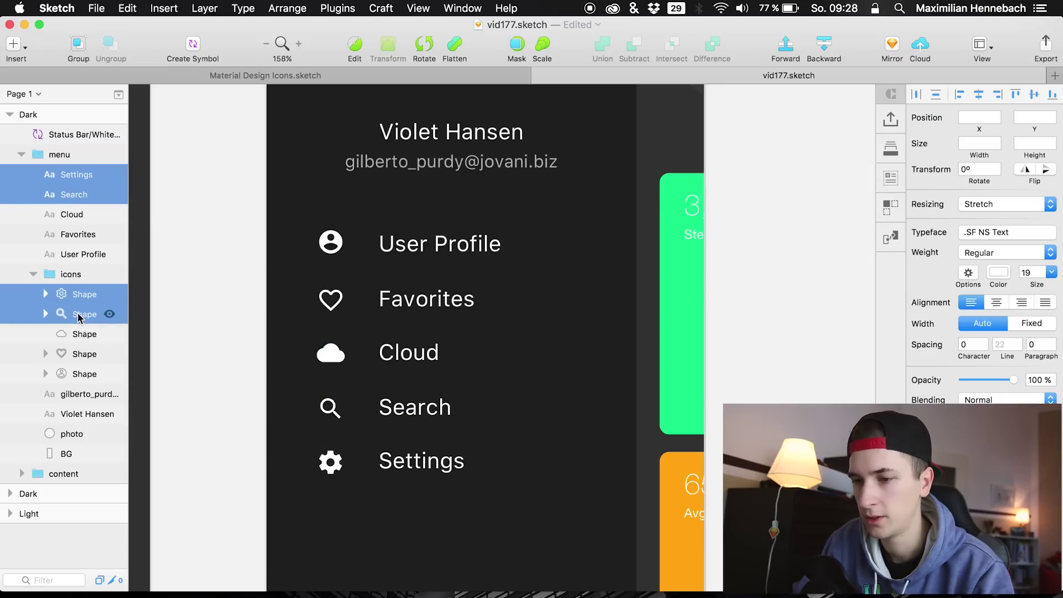
pyautogui.scroll(-5, 451, 392)
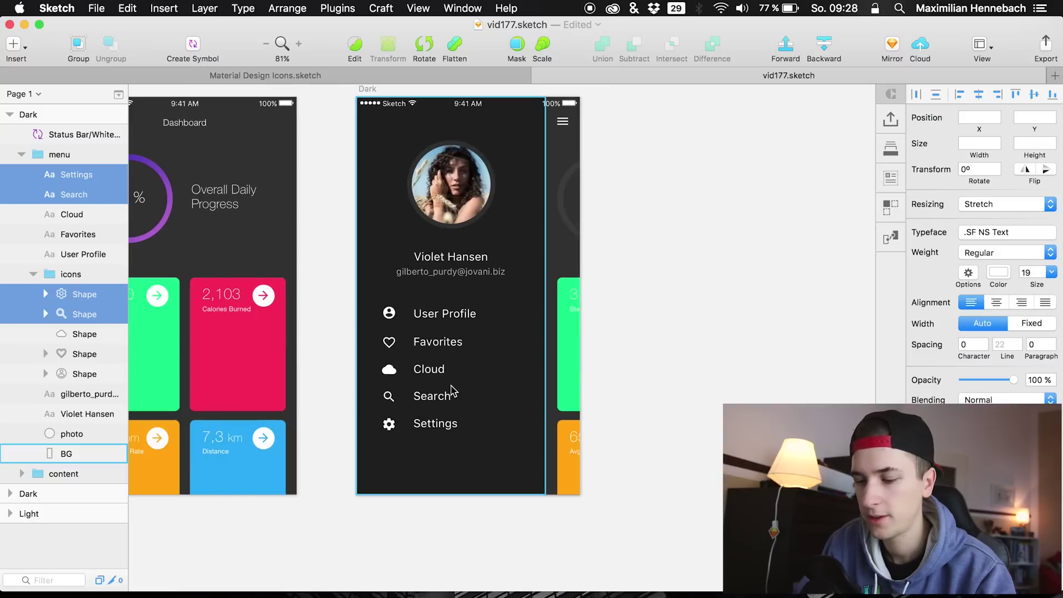
pyautogui.click(669, 367)
pyautogui.hscroll(-2, 669, 366)
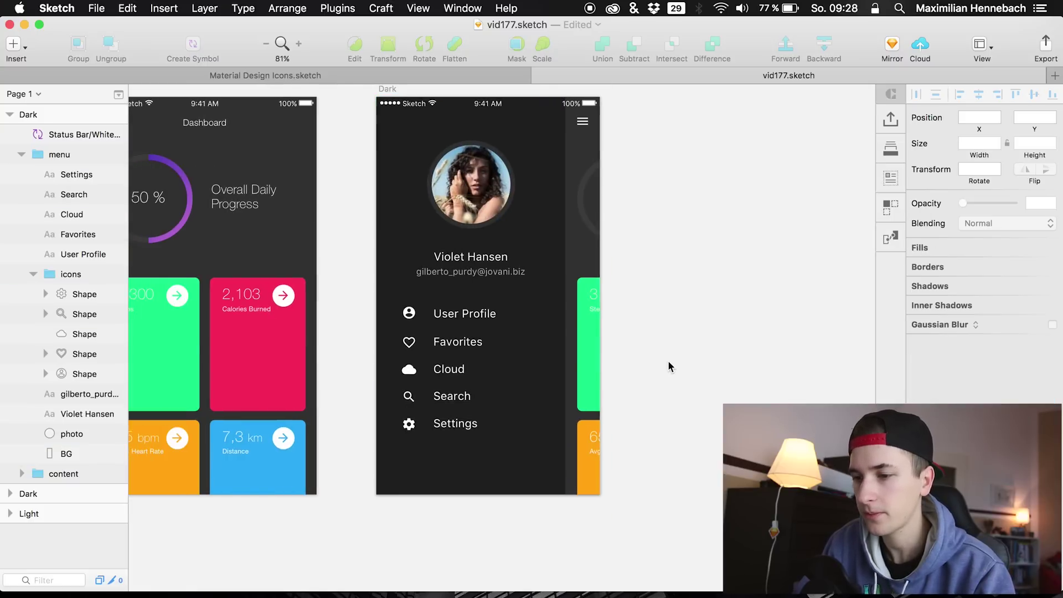
pyautogui.scroll(2, 667, 359)
pyautogui.hscroll(-3, 667, 360)
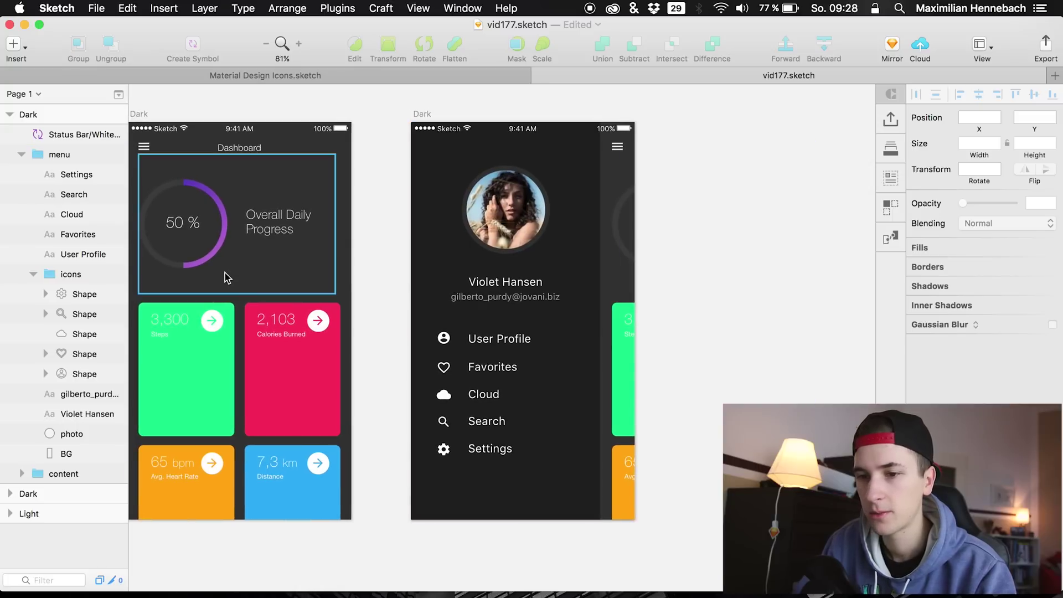
# - Move all five menu labels and the icons group down a few pixels, centring them below the email
pyautogui.click(31, 157)
pyautogui.click(72, 174)
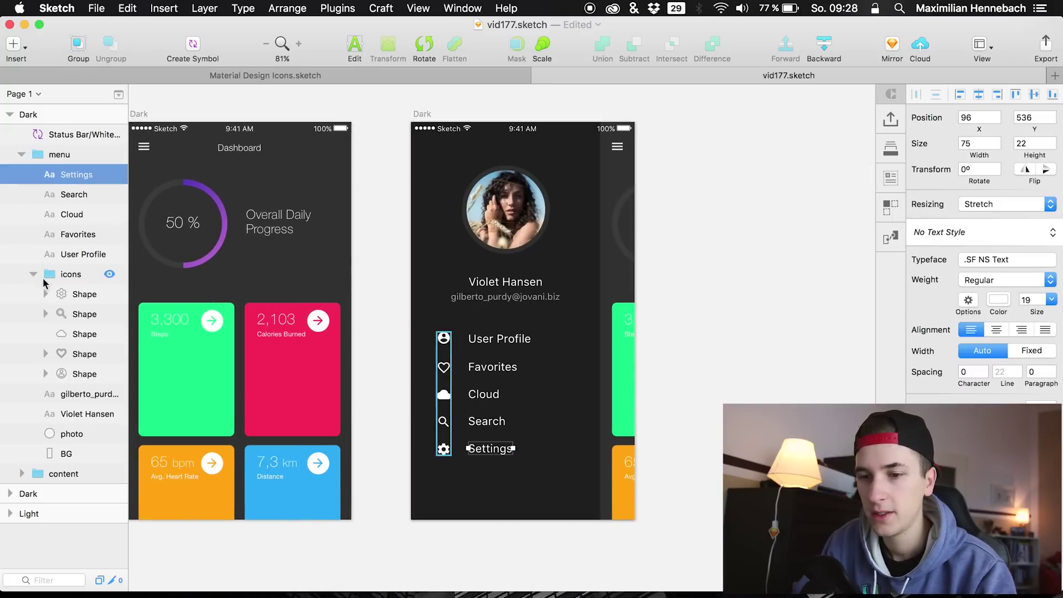
pyautogui.click(33, 274)
pyautogui.keyDown('shift'); pyautogui.click(69, 275); pyautogui.keyUp('shift')
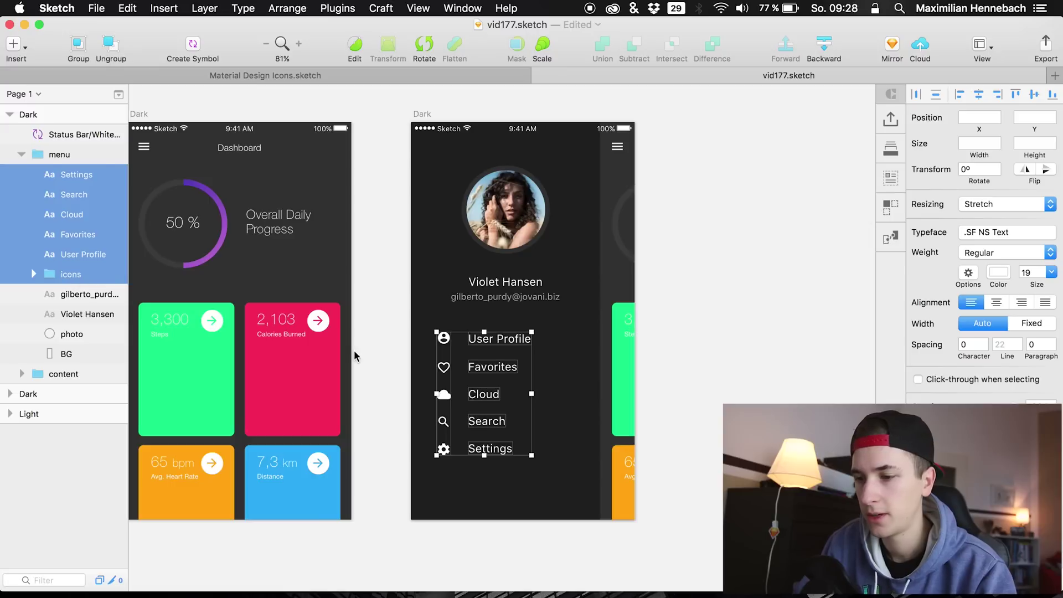
pyautogui.hotkey('shift', 'Down')
pyautogui.hotkey('shift', 'Down')
pyautogui.hotkey('shift', 'Down')
pyautogui.hotkey('shift', 'Down')
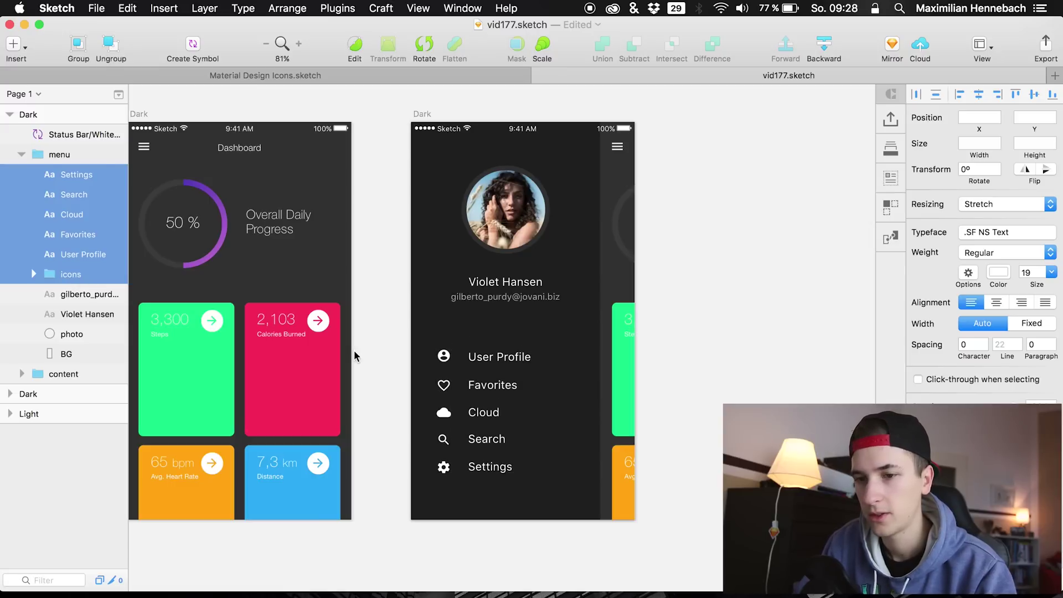
pyautogui.hotkey('shift', 'Up')
pyautogui.hotkey('shift', 'Down')
pyautogui.hotkey('shift', 'Up')
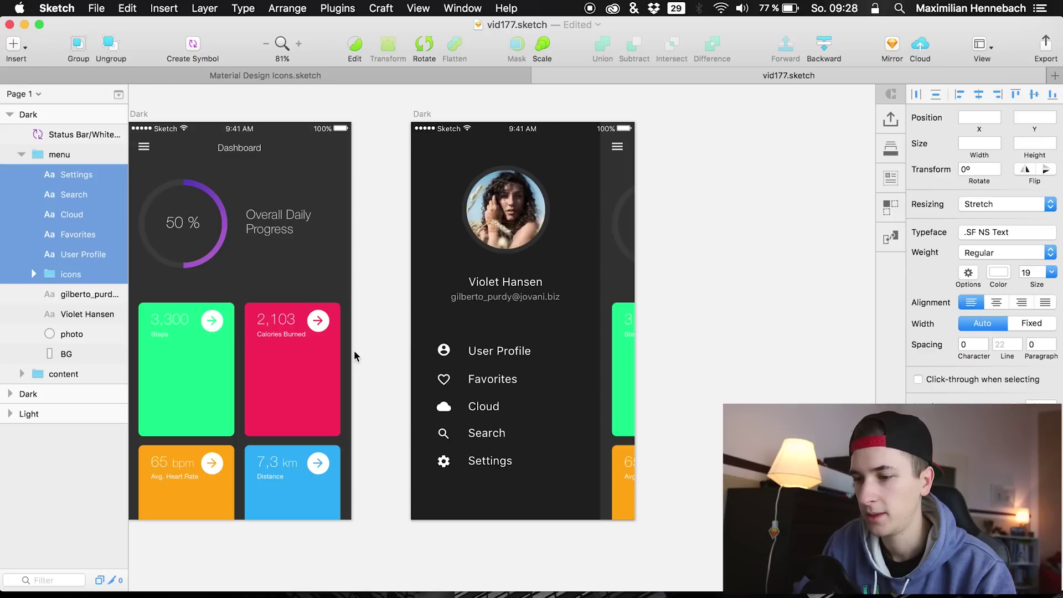
pyautogui.press('Down')
pyautogui.press('Down')
pyautogui.press('Down')
pyautogui.press('Down')
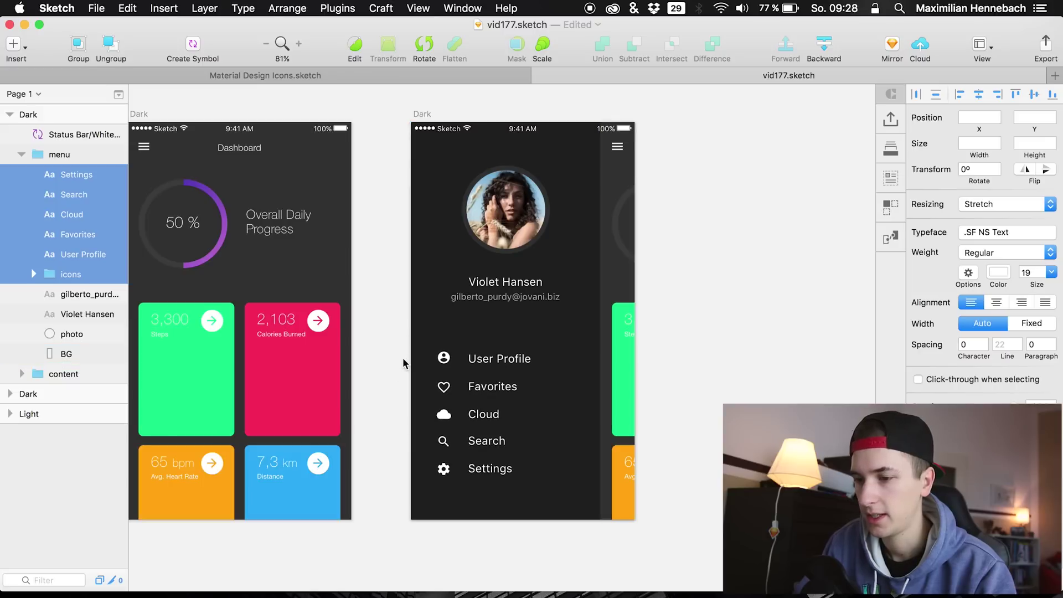
pyautogui.press('Down')
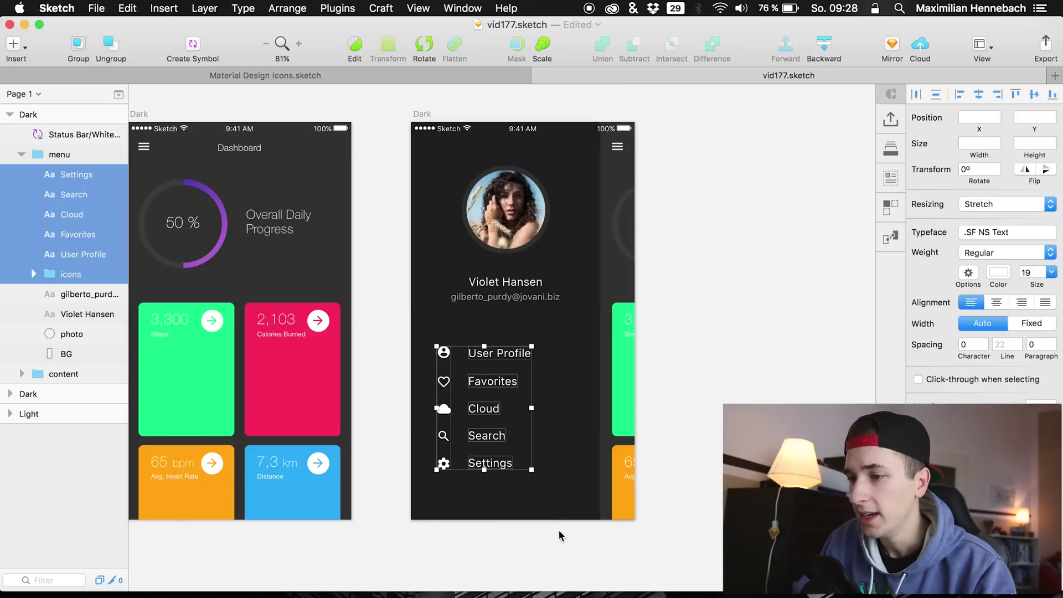
pyautogui.click(683, 456)
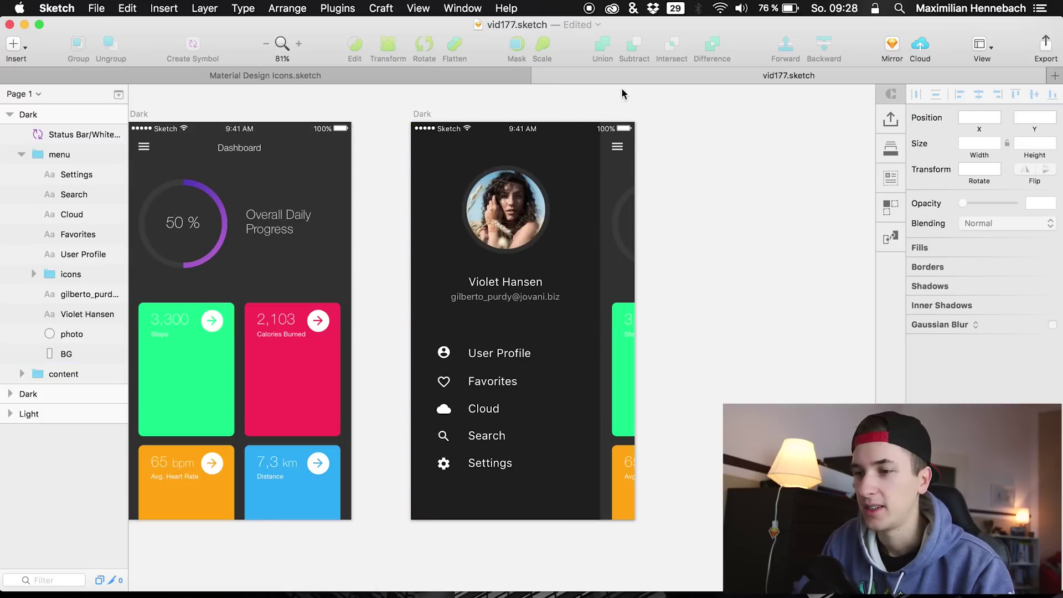
pyautogui.hscroll(-5, 382, 238)
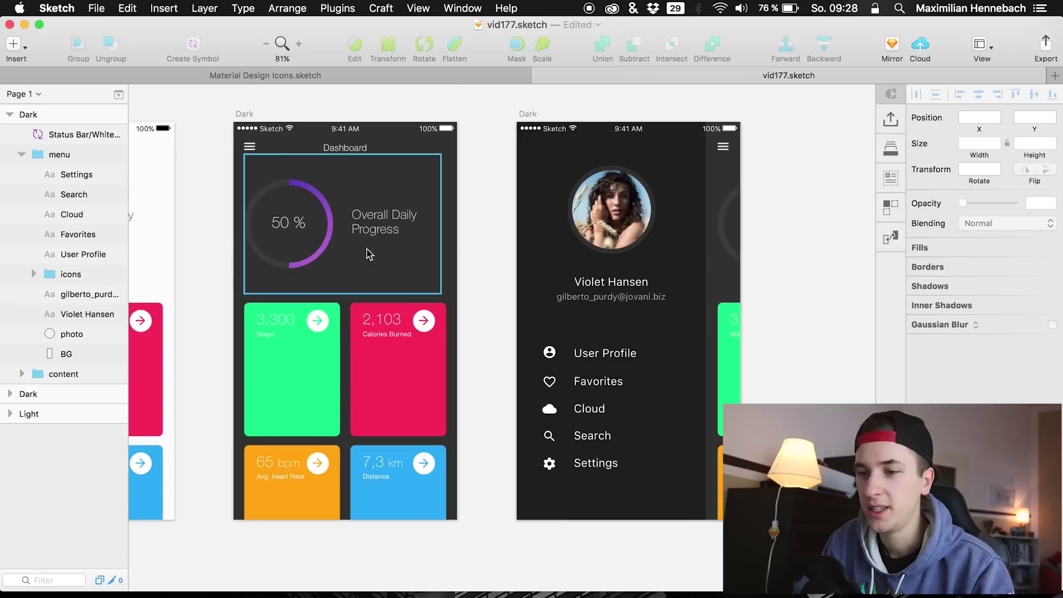